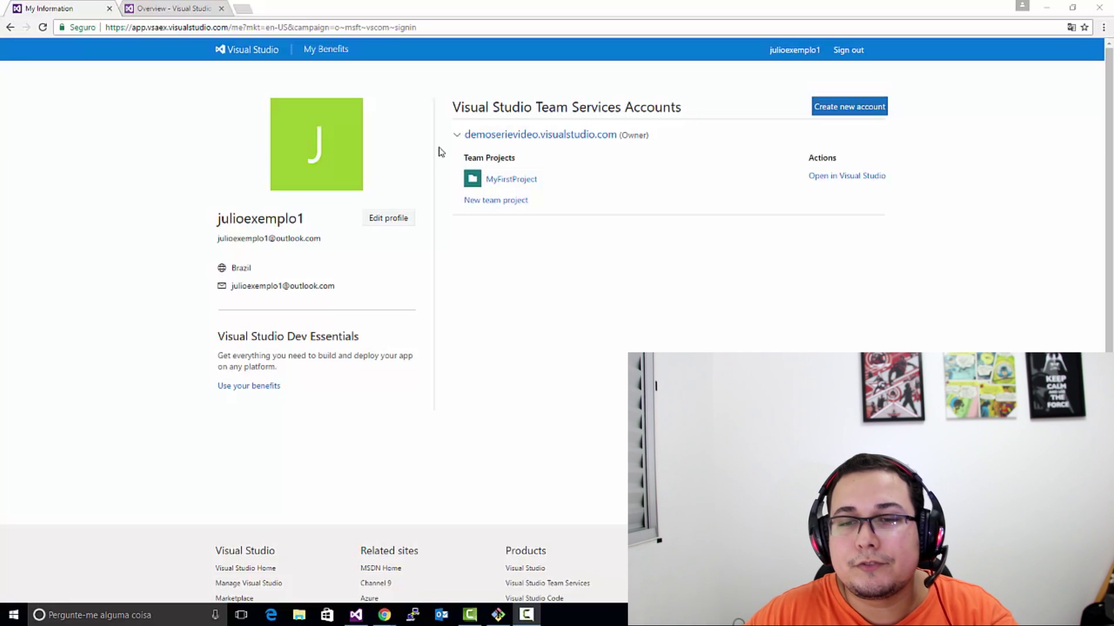
Step: In MyFirstProject's builds, create a build definition from the Visual Studio template, using the MyFirstProject repository, master branch and Hosted agent queue
click(157, 12)
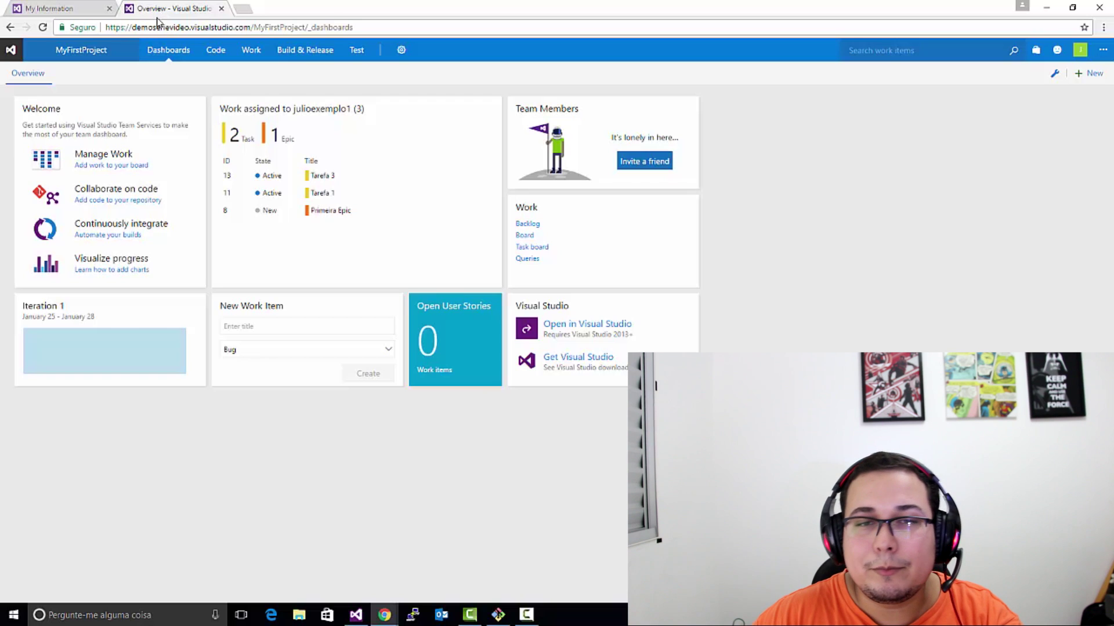
mouse_move(297, 55)
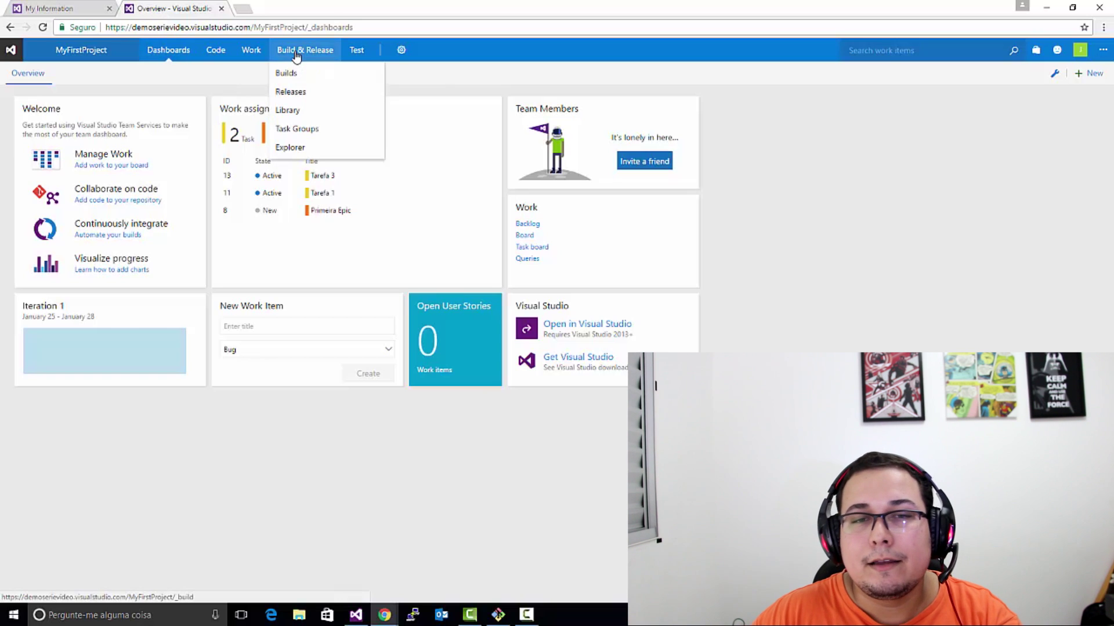
click(295, 72)
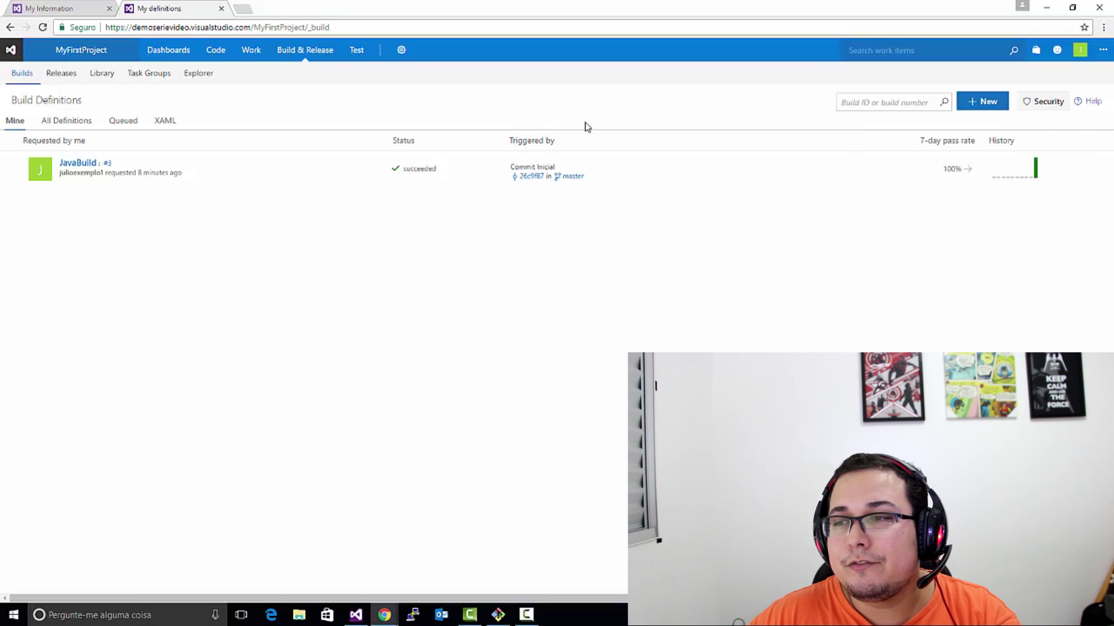
click(986, 101)
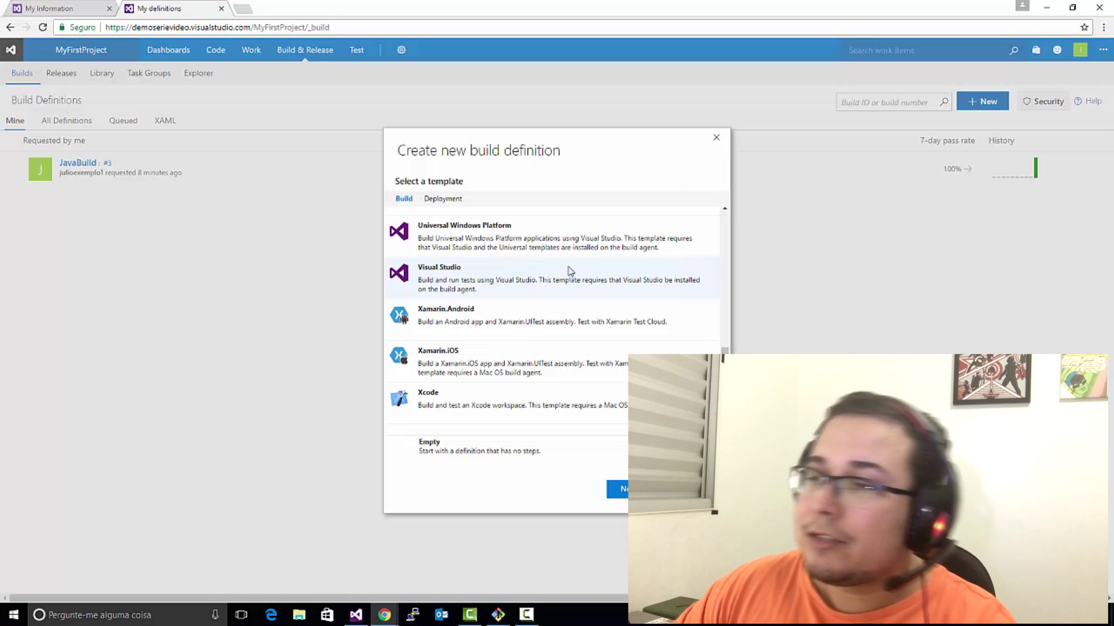
click(618, 489)
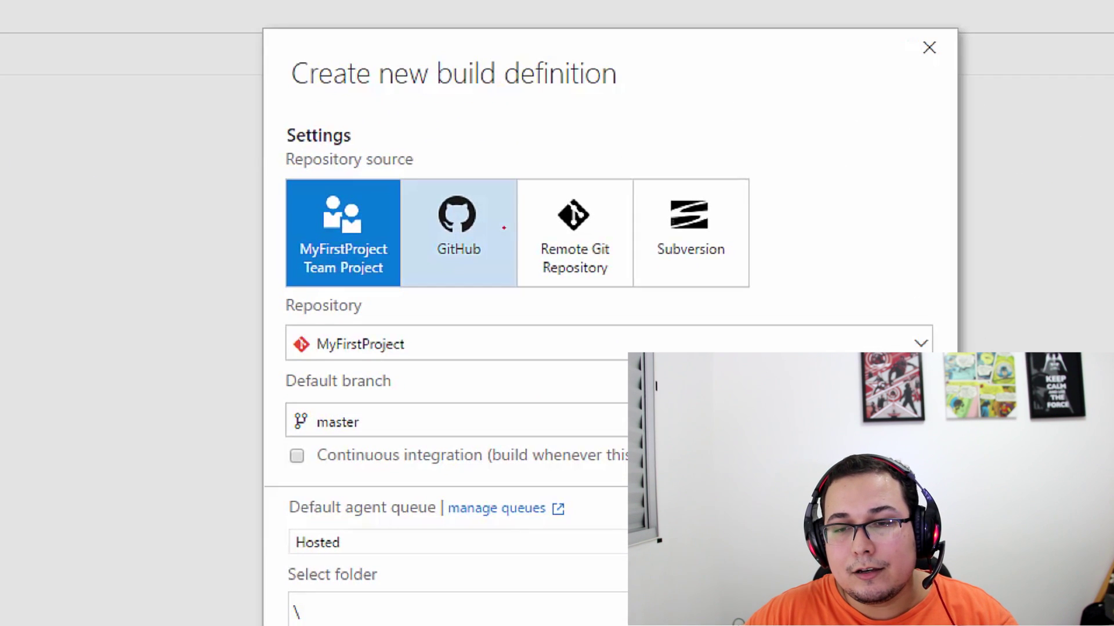
mouse_move(742, 158)
mouse_down()
mouse_move(784, 316)
mouse_move(491, 313)
mouse_move(341, 221)
mouse_move(470, 164)
mouse_move(705, 153)
mouse_move(752, 164)
mouse_up()
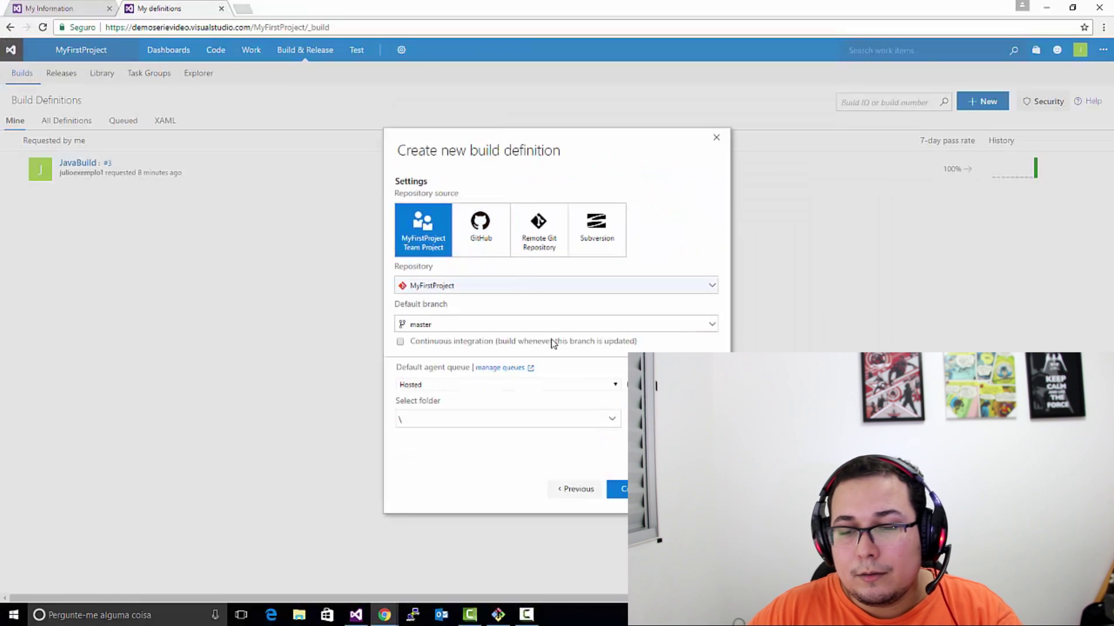
click(622, 486)
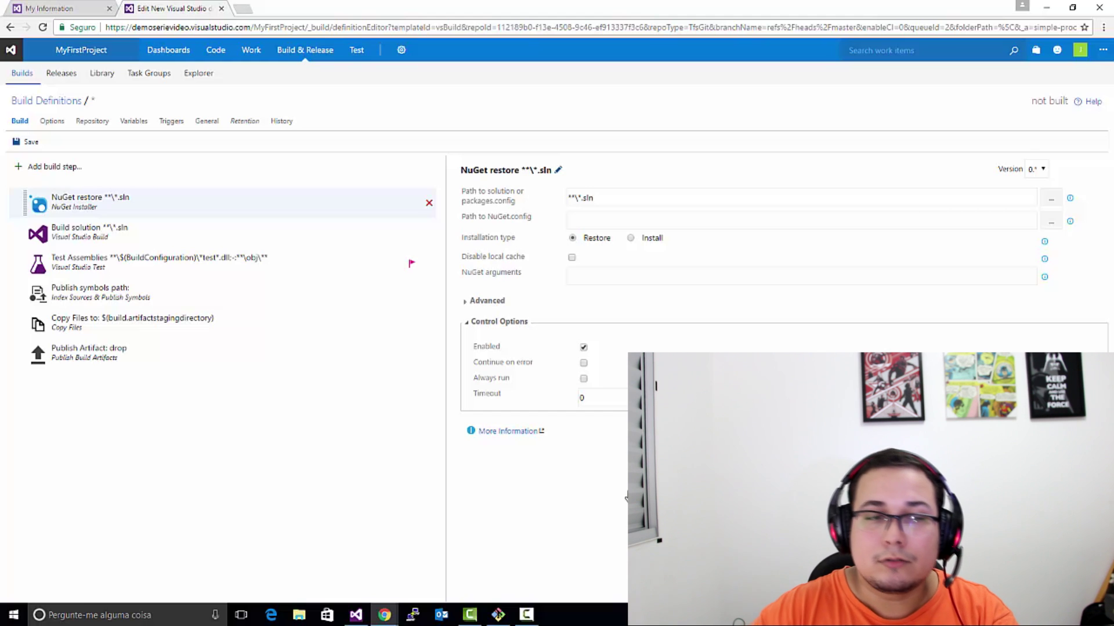
Step: Set the NuGet restore step's solution path to AplicacaoDemo/AplicacaoDemo.sln from the repository
mouse_move(106, 208)
mouse_down()
mouse_move(101, 244)
mouse_move(89, 197)
mouse_up()
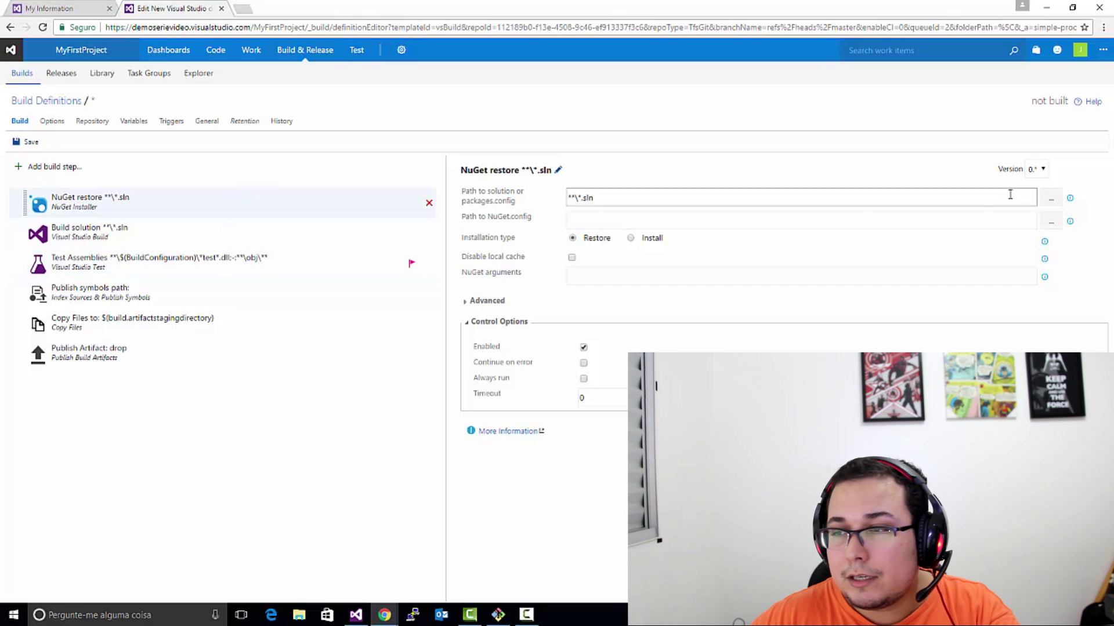
click(1051, 199)
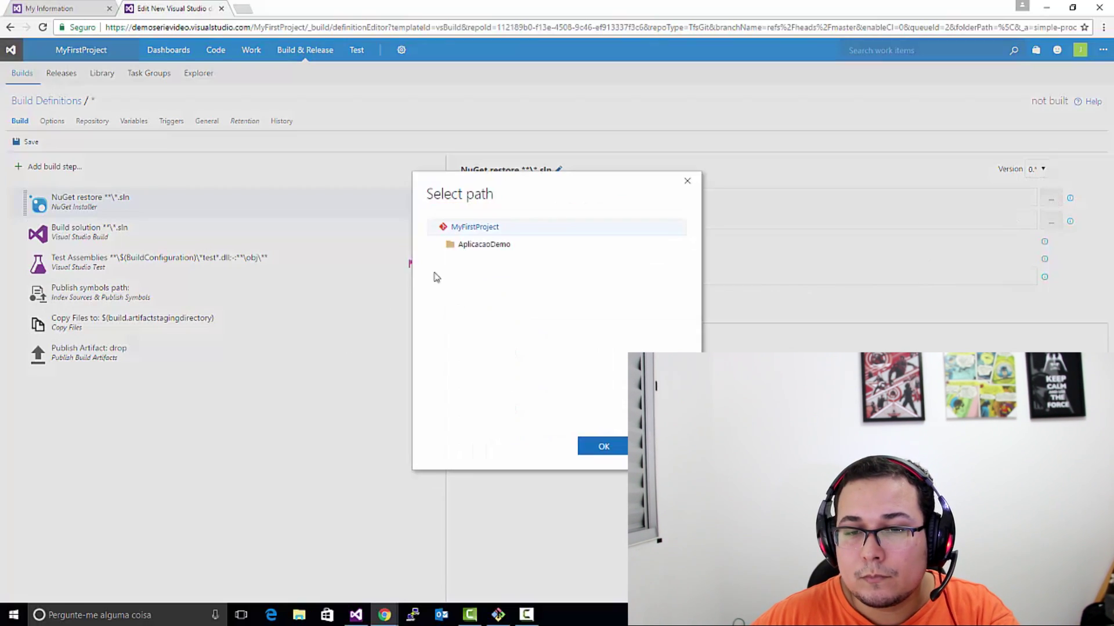
click(441, 244)
click(509, 350)
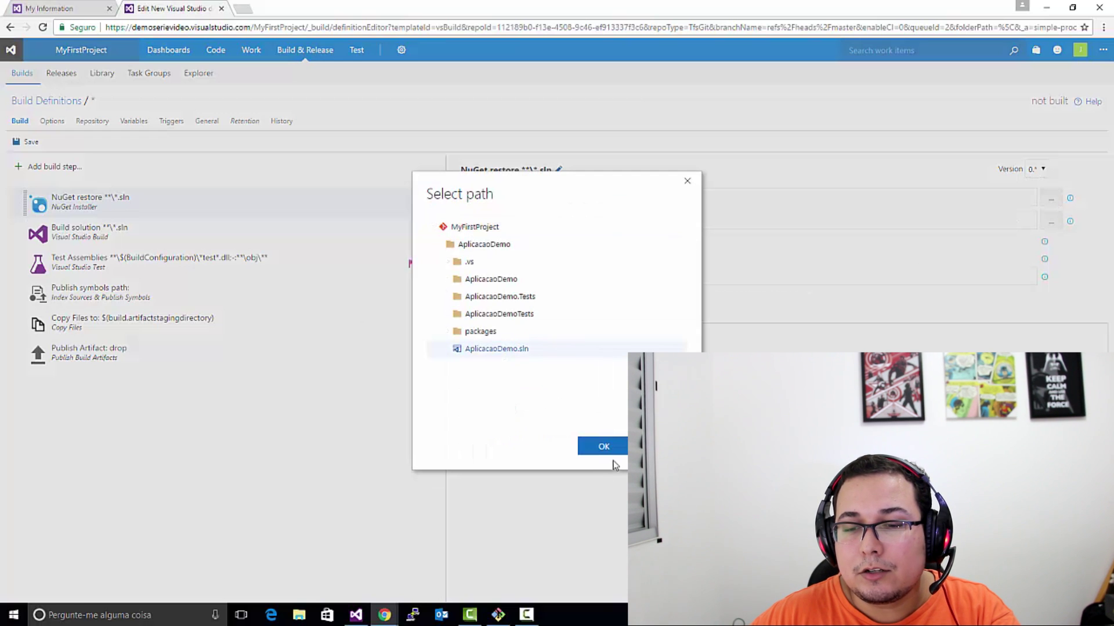
click(610, 451)
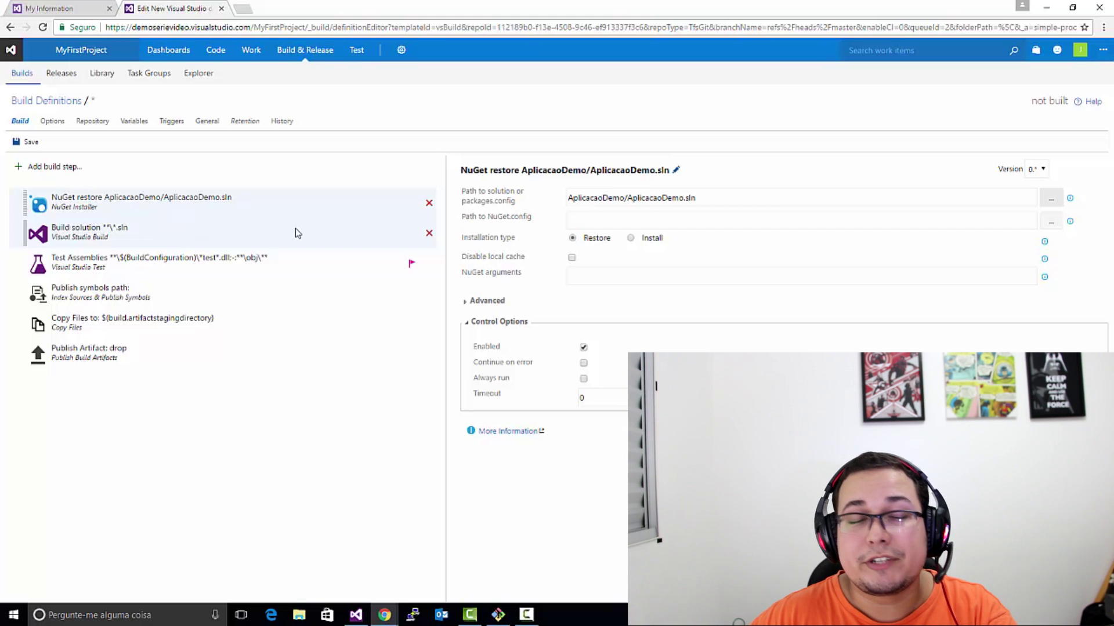
Step: Set the Visual Studio Build step's solution to AplicacaoDemo/AplicacaoDemo.sln from the repository
click(154, 235)
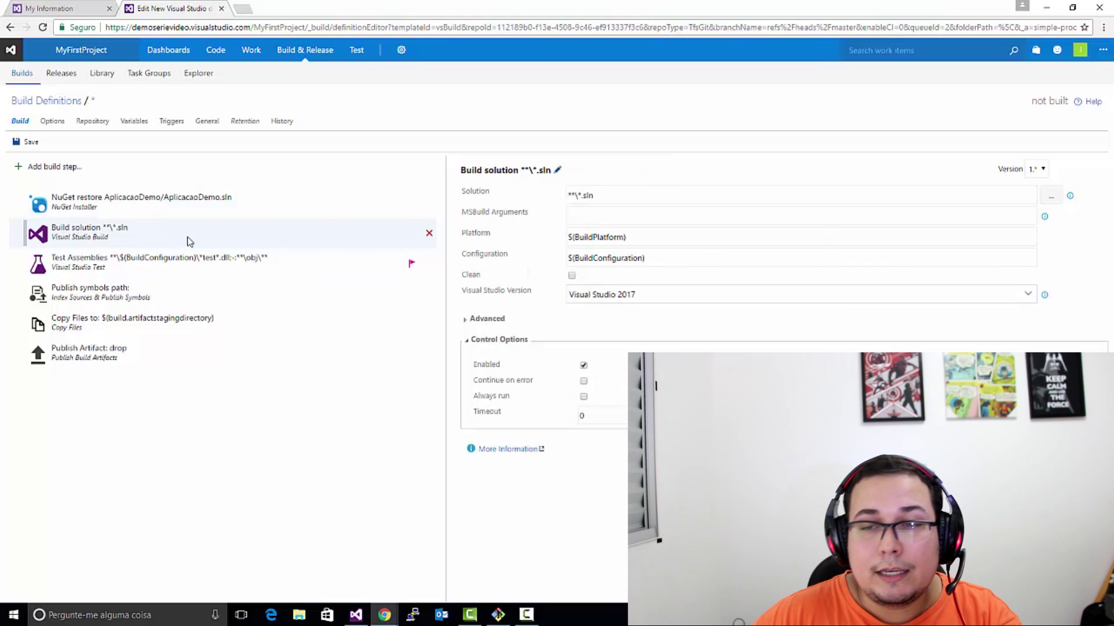
click(1047, 199)
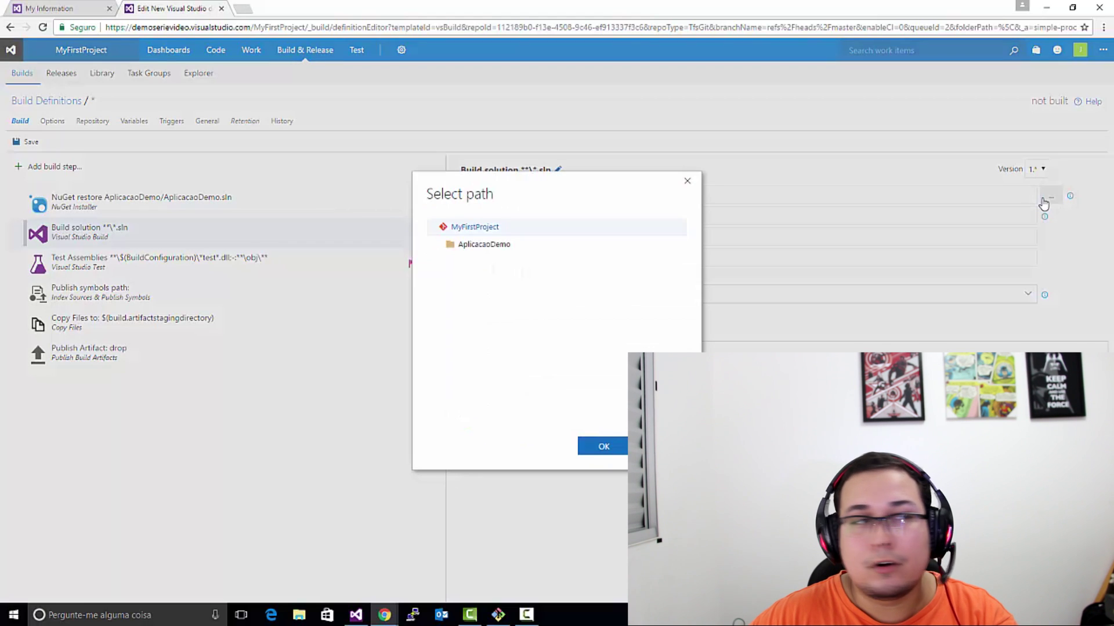
click(442, 245)
click(487, 349)
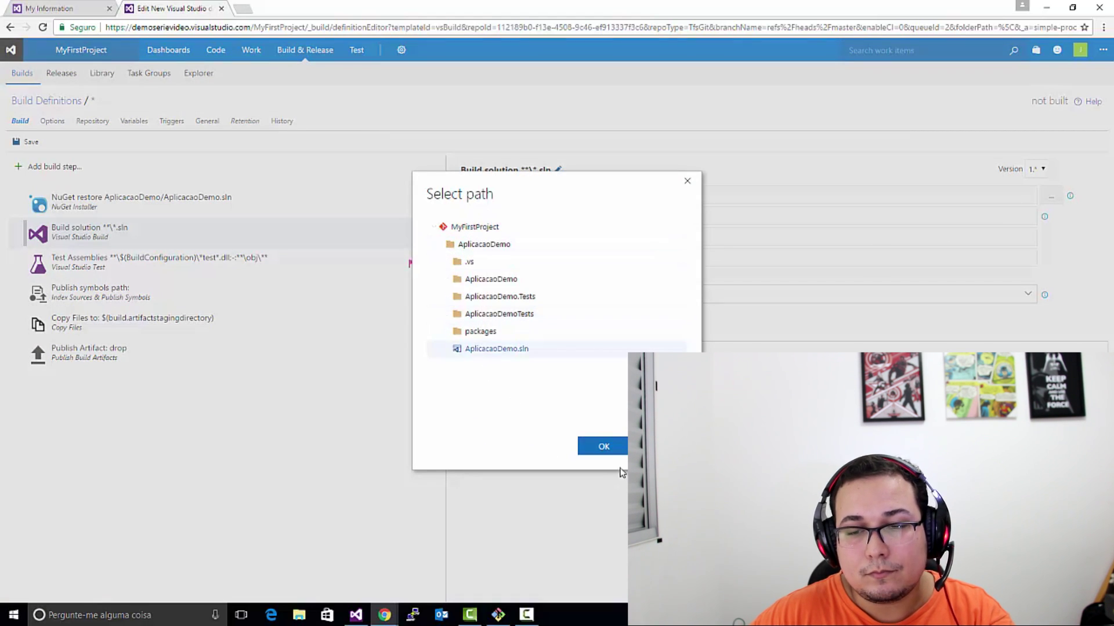
click(602, 447)
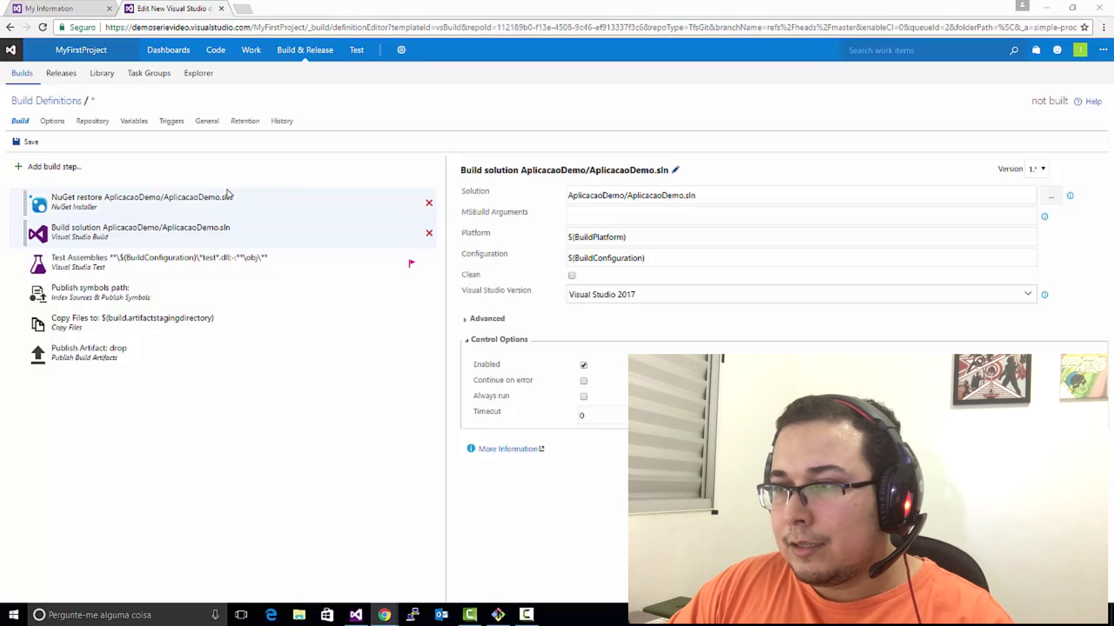
Step: Set the build step's MSBuild arguments to /p:OutDir=$(build.stagingDirectory)
click(638, 217)
text(/p:OutDir=$(build.stagingDirectory))
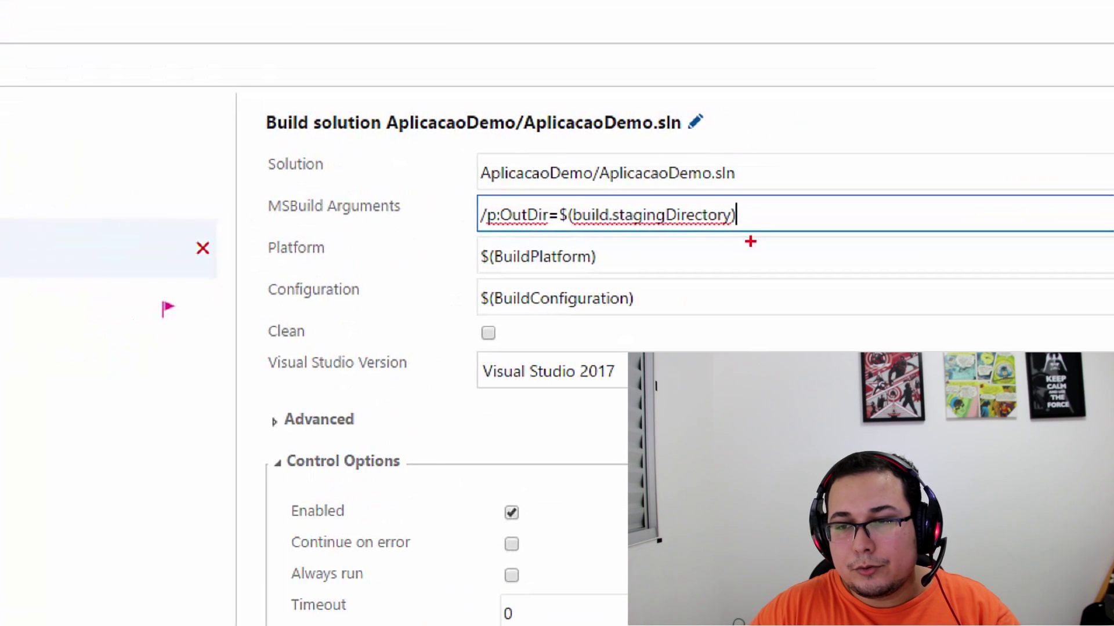
mouse_move(750, 228)
mouse_down()
mouse_move(589, 236)
mouse_move(259, 215)
mouse_up()
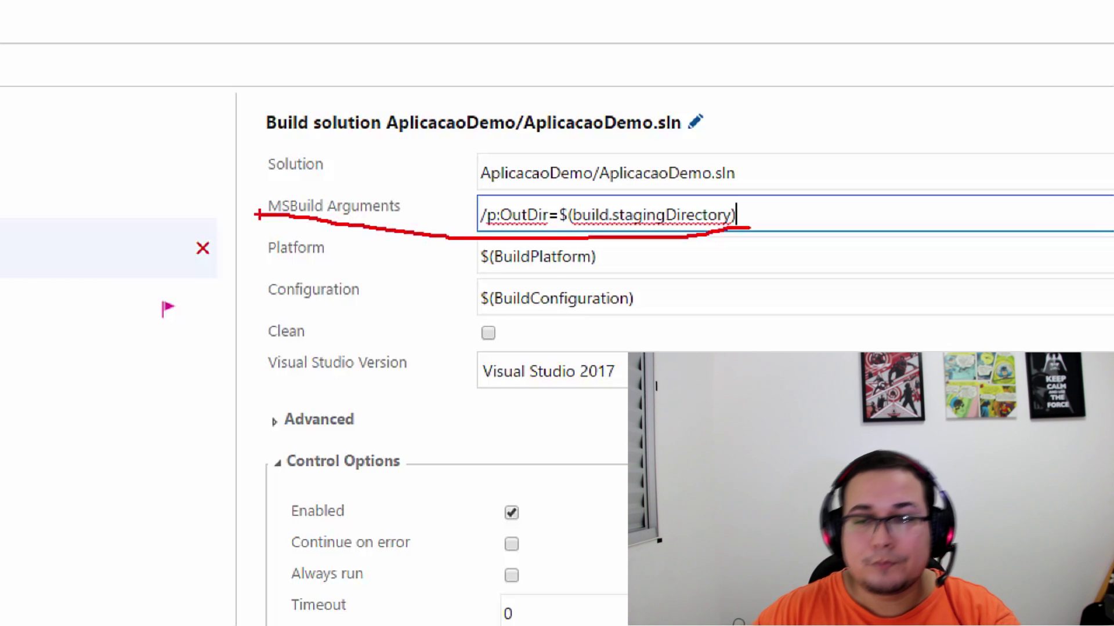
Step: Set the Visual Studio Test step's test assembly to $(build.stagingDirectory)\*test*.dll;-:**\obj\**
click(197, 265)
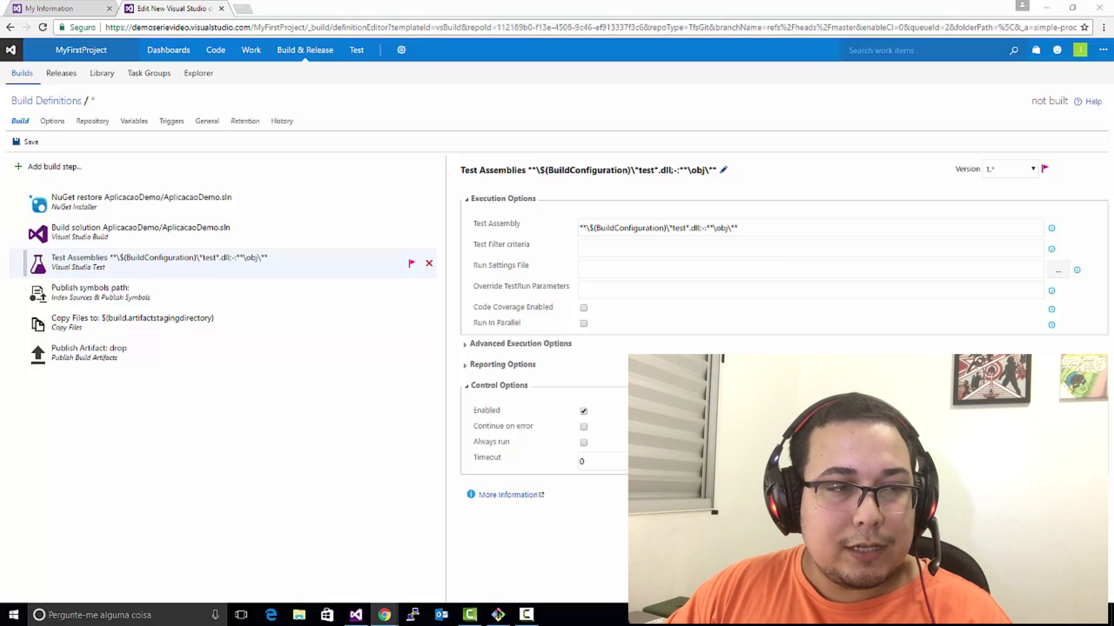
drag(766, 228, 502, 223)
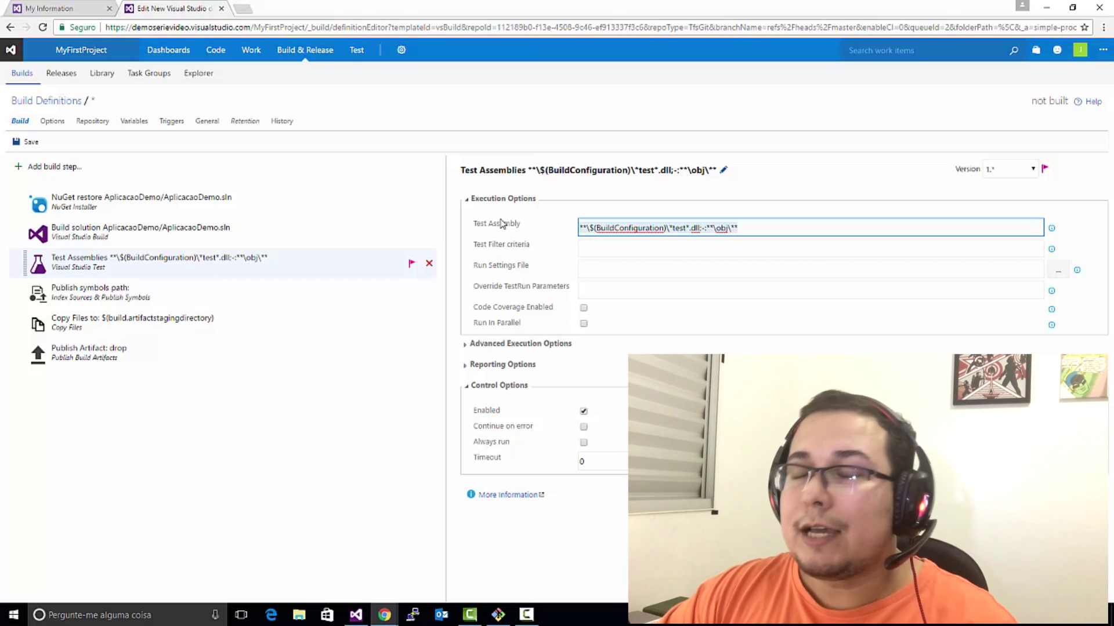
key(ctrl+a)
text($(build.stagingDirectory)\*test*.dll;-:**\obj\**)
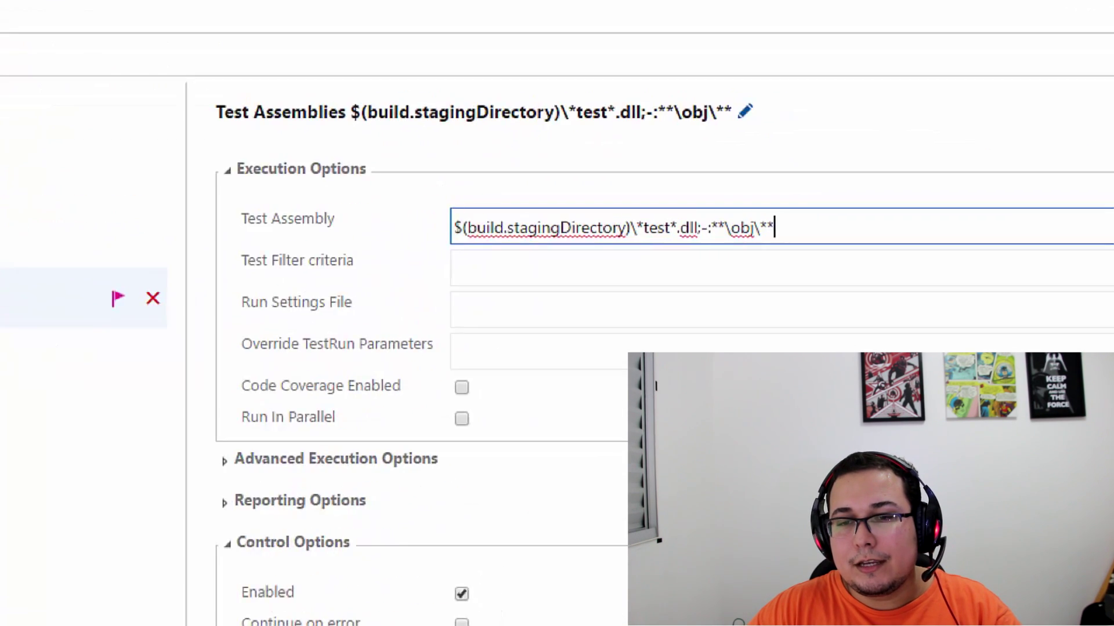
drag(447, 239, 639, 246)
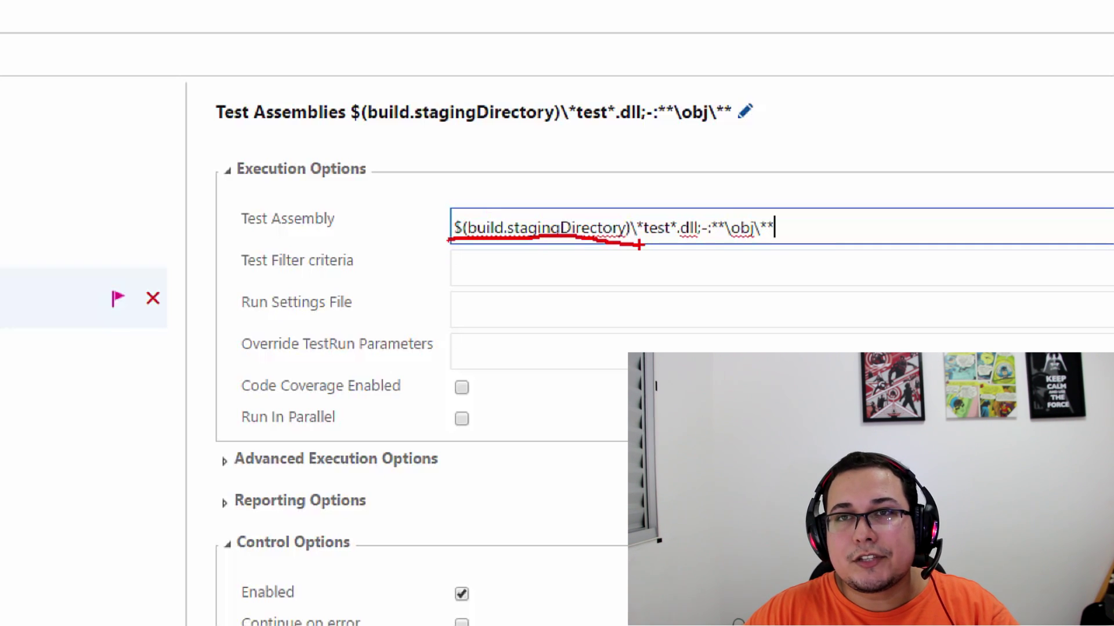
key(Escape)
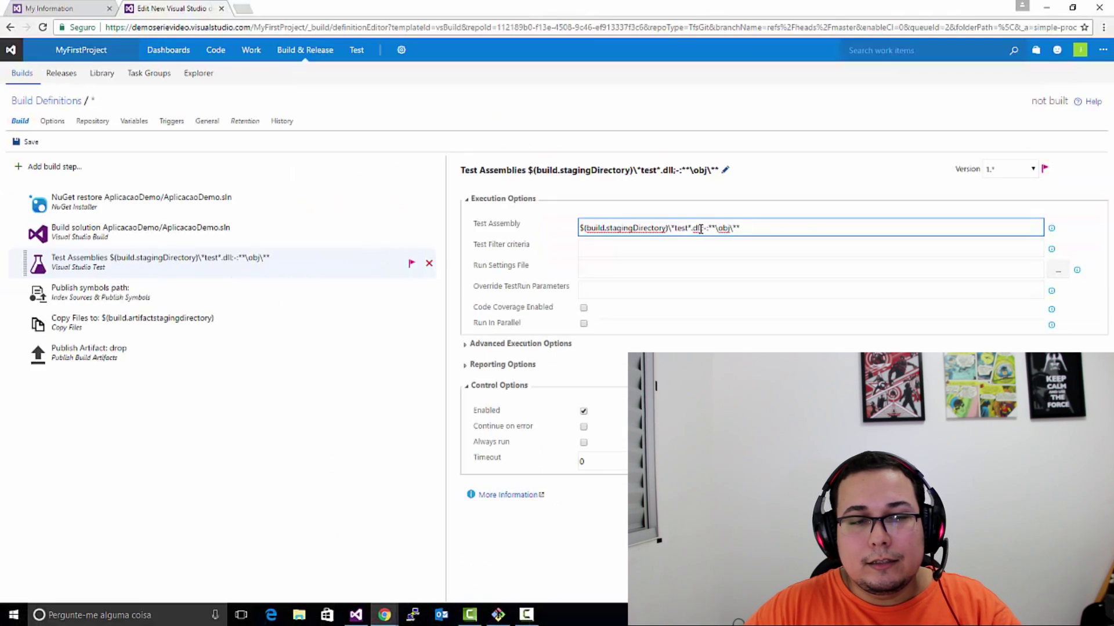
Step: Review the Publish symbols step and set the Copy Files step's contents pattern to **\*.*
click(252, 292)
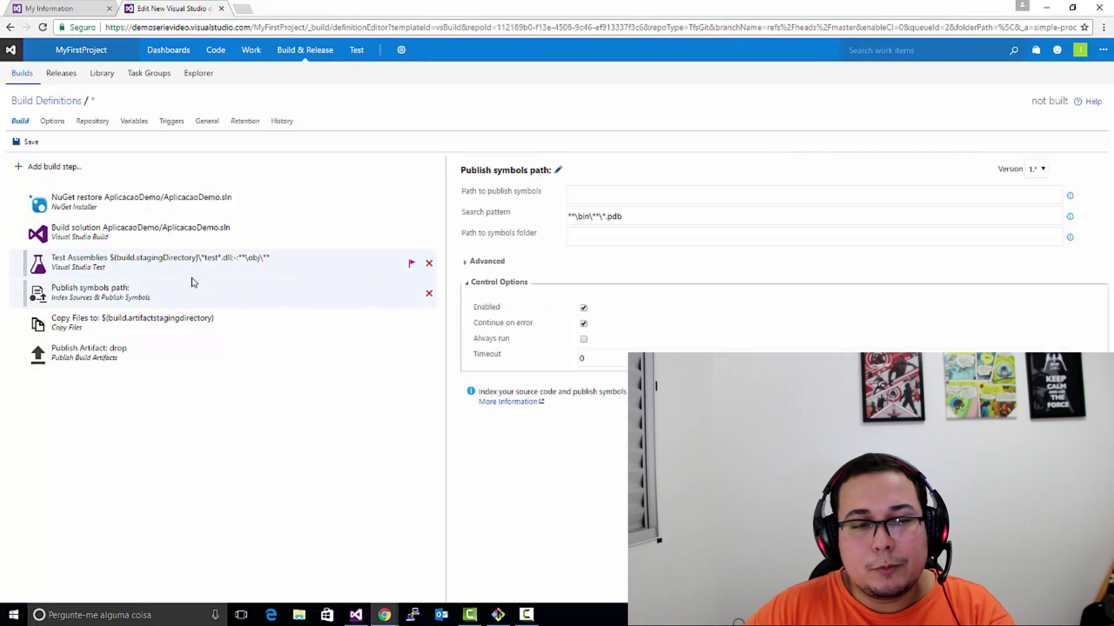
click(190, 321)
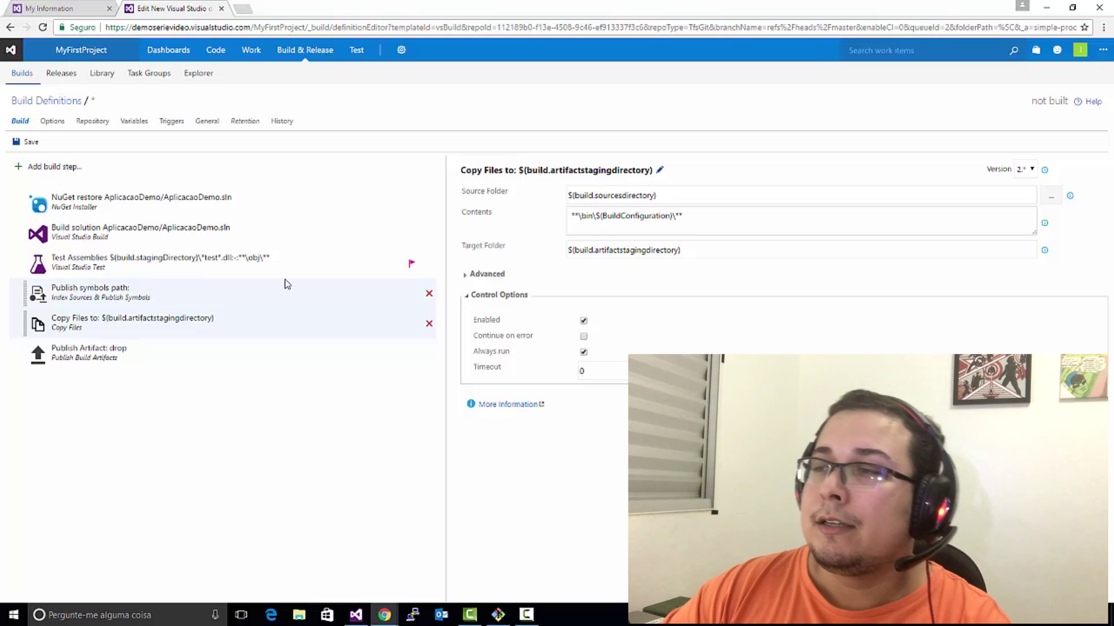
drag(692, 216, 557, 215)
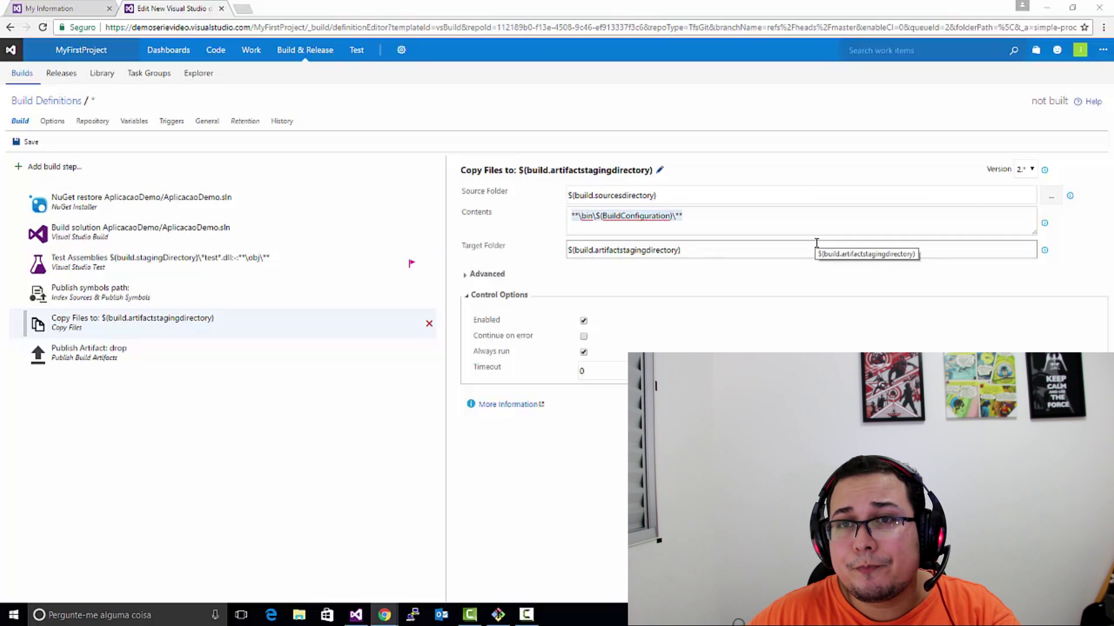
click(702, 218)
text(**\*.*)
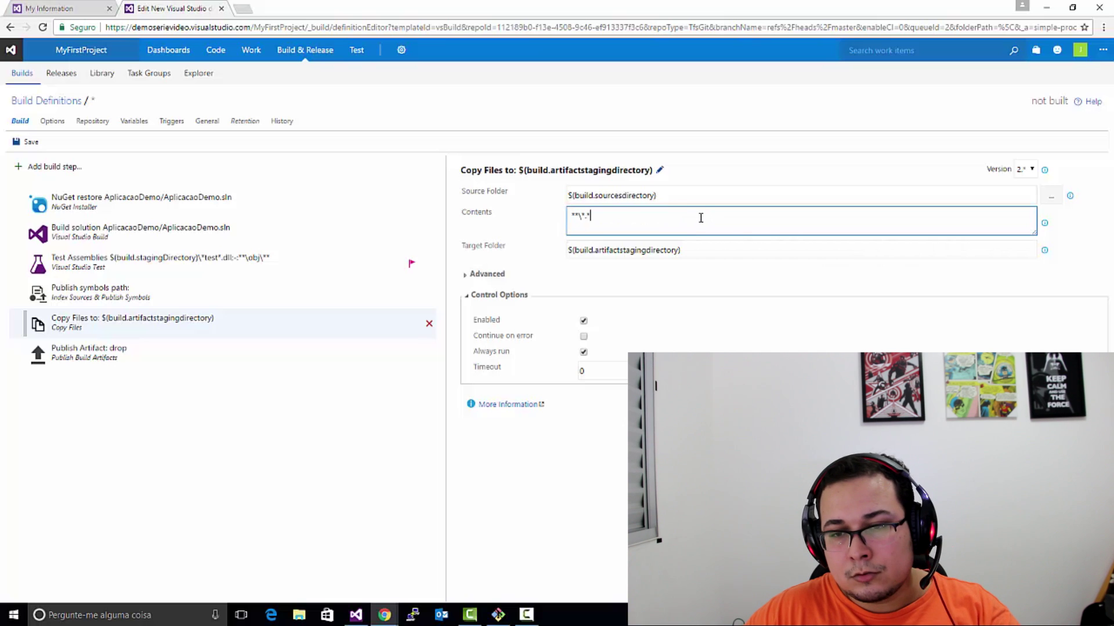
drag(700, 218, 568, 219)
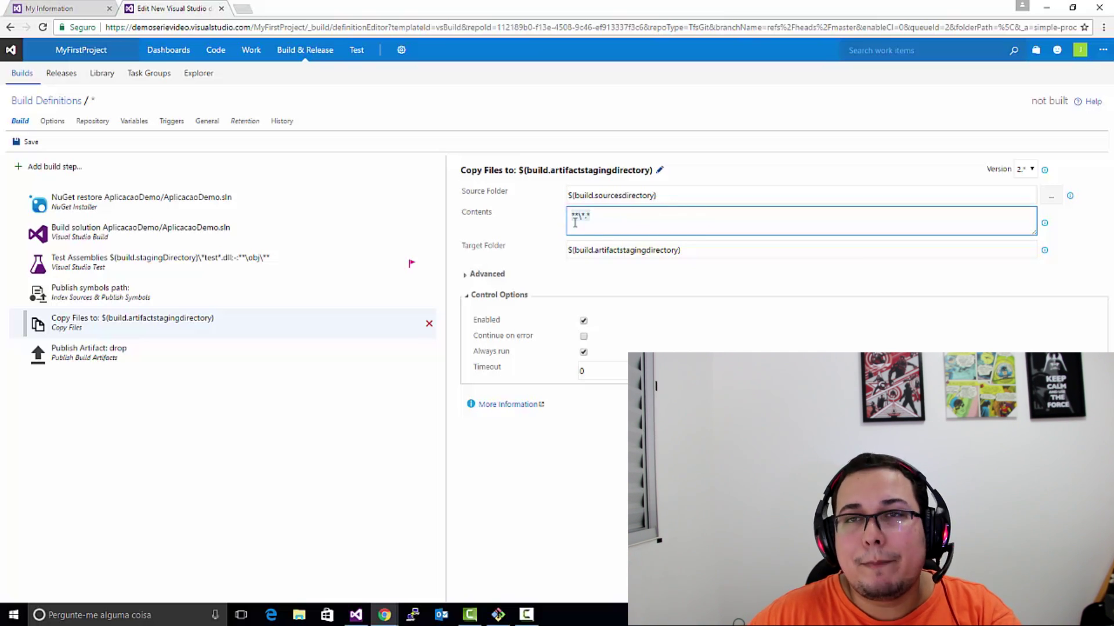
Step: Review the Publish Artifact step and save the build definition as BuildDotNet in the root folder
click(187, 346)
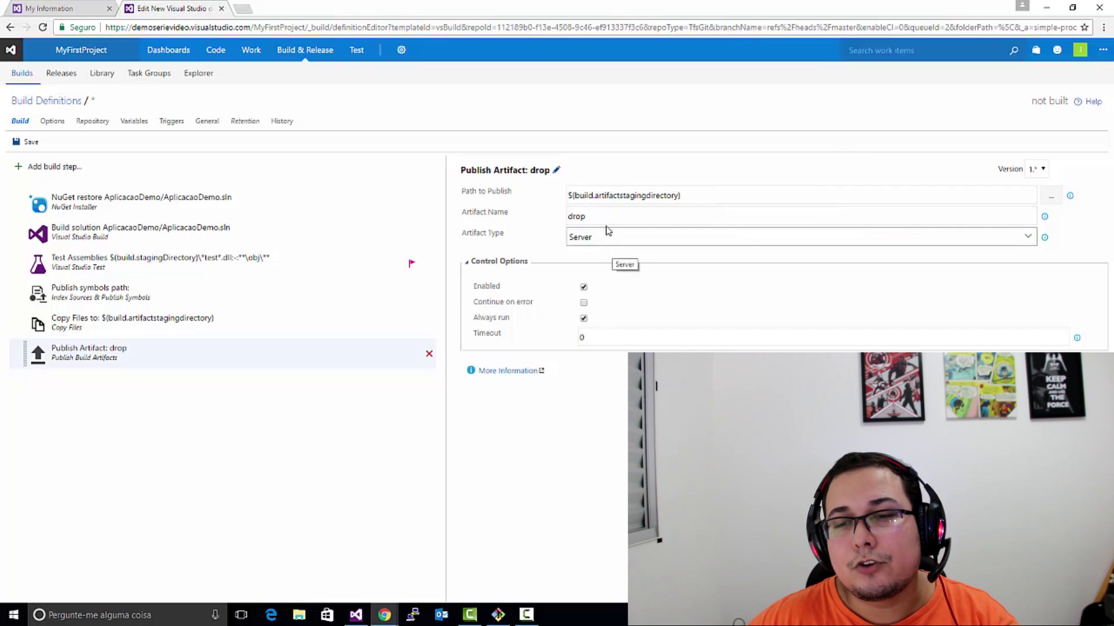
click(25, 143)
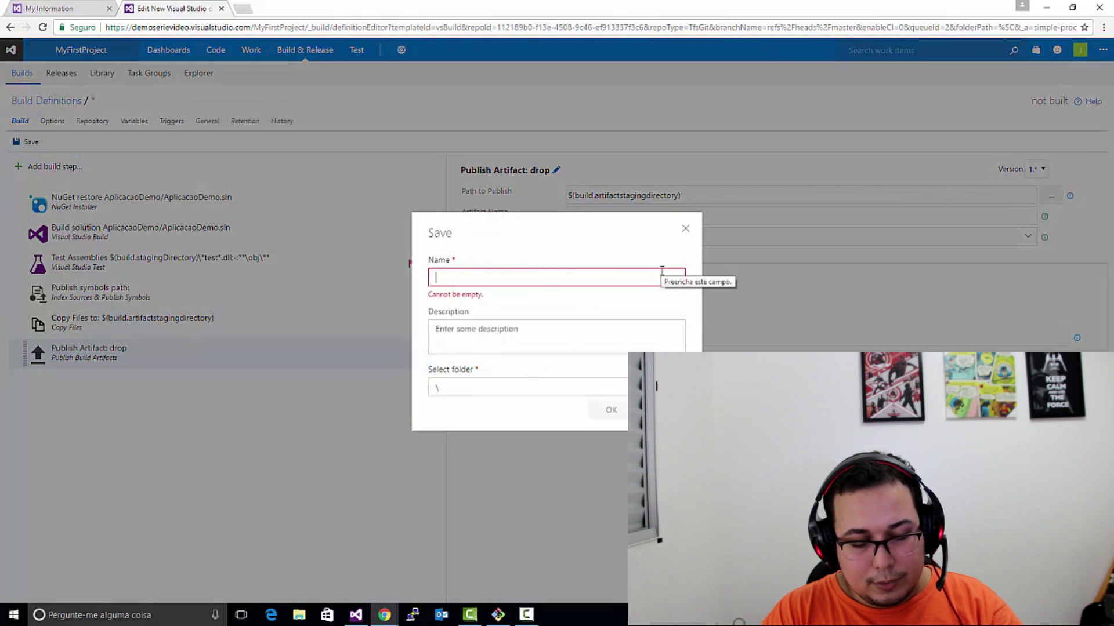
text(BuildDo)
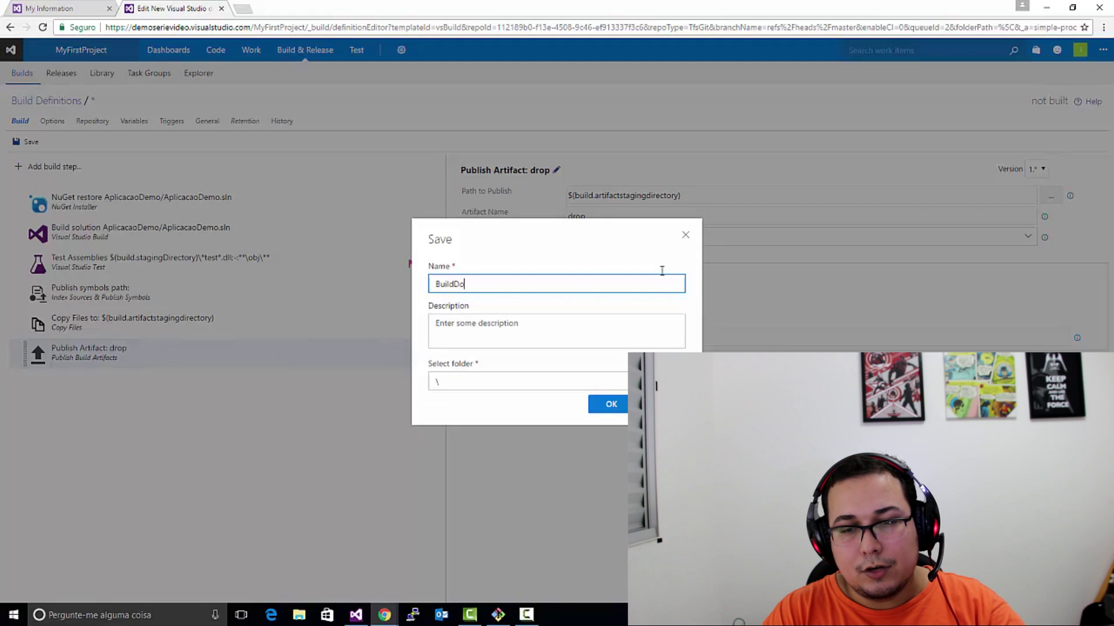
text(tNet)
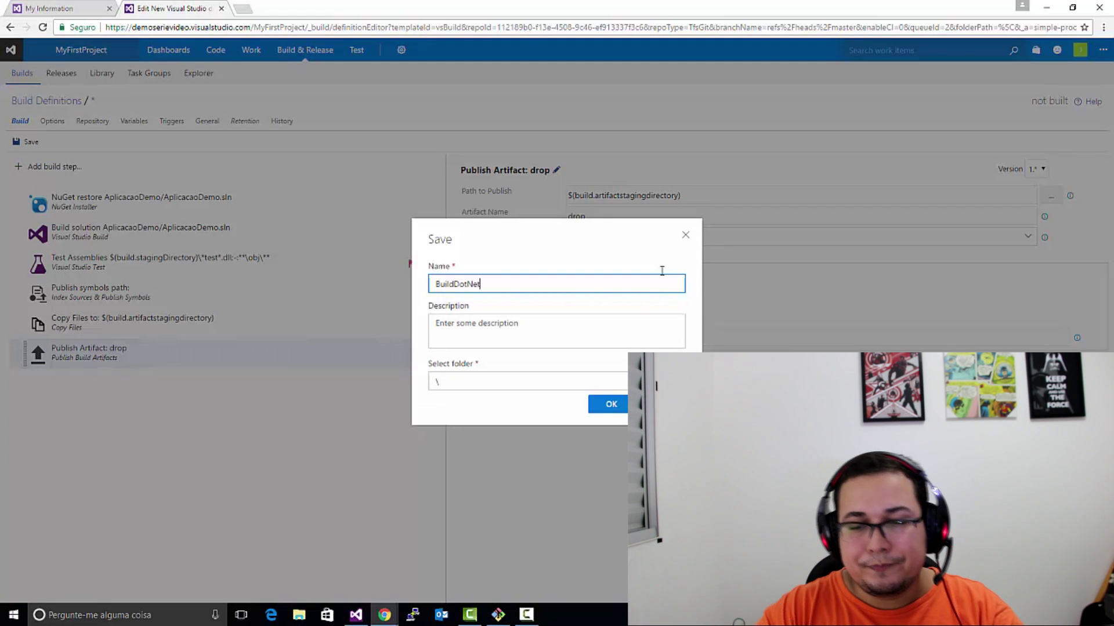
click(610, 406)
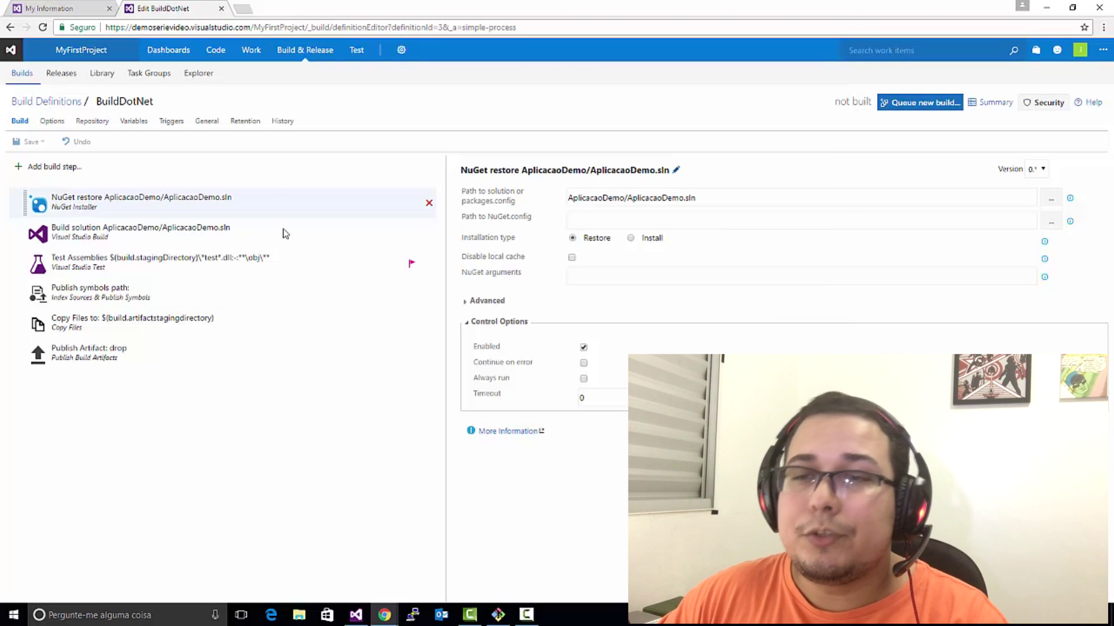
Step: Enable Multi-configuration in the BuildDotNet definition's options and view the help for its Multipliers setting
click(60, 123)
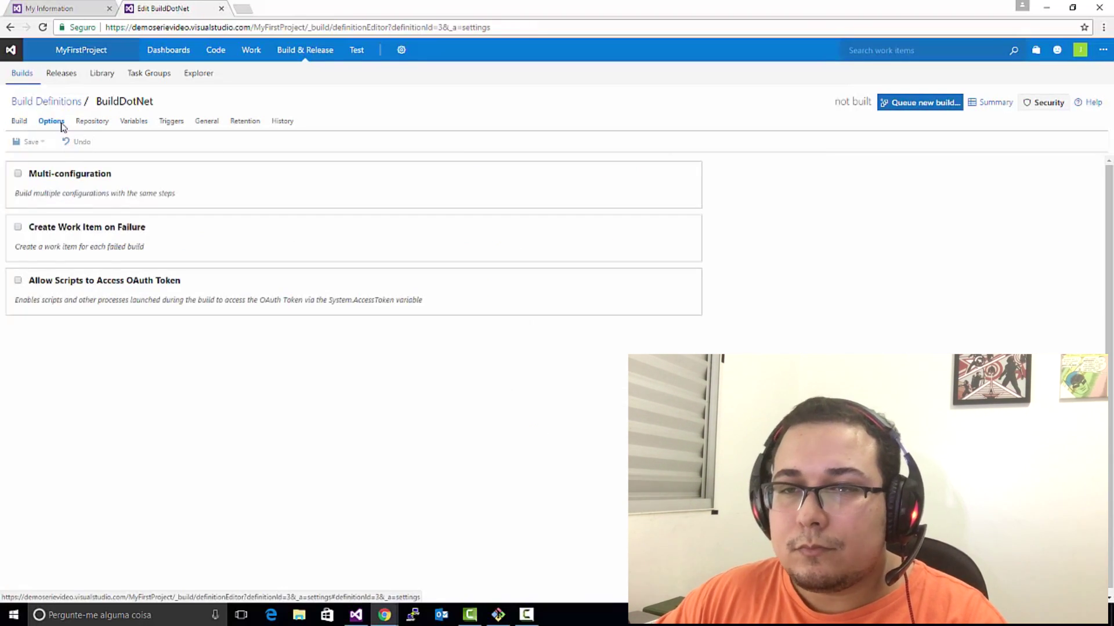
click(18, 174)
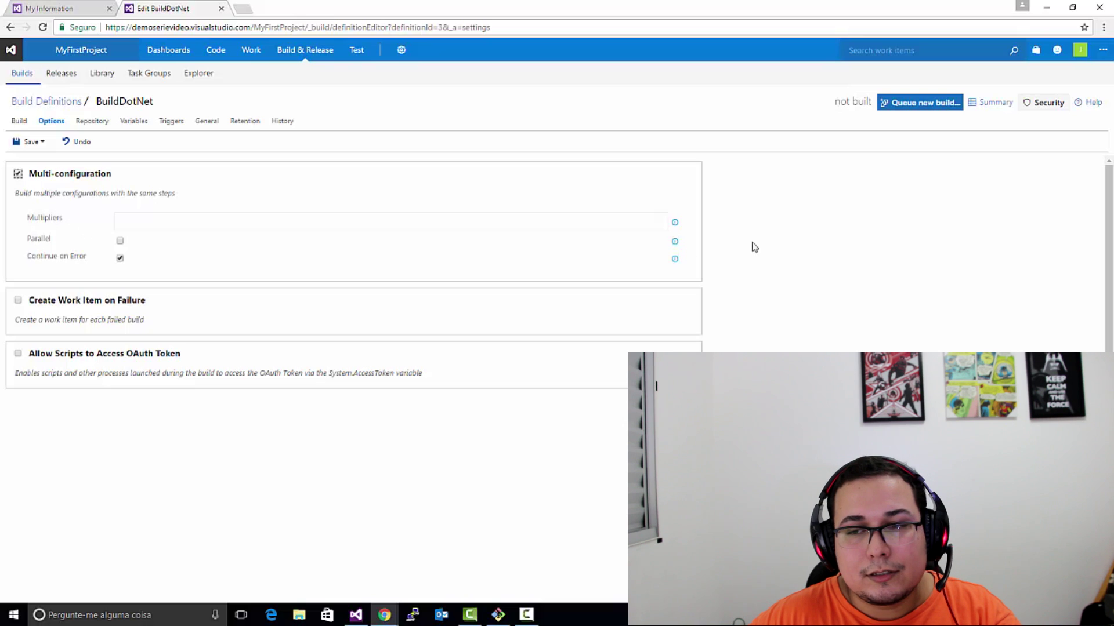
click(675, 224)
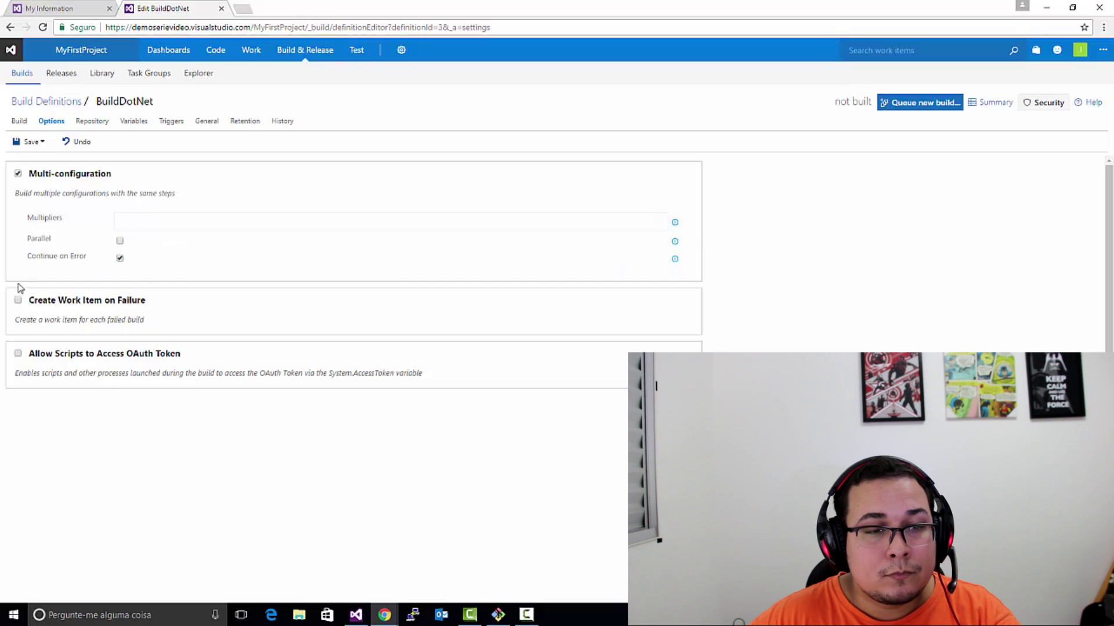
Step: Disable Multi-configuration, enable Create Work Item on Failure and examine the available work item types
click(19, 175)
click(18, 227)
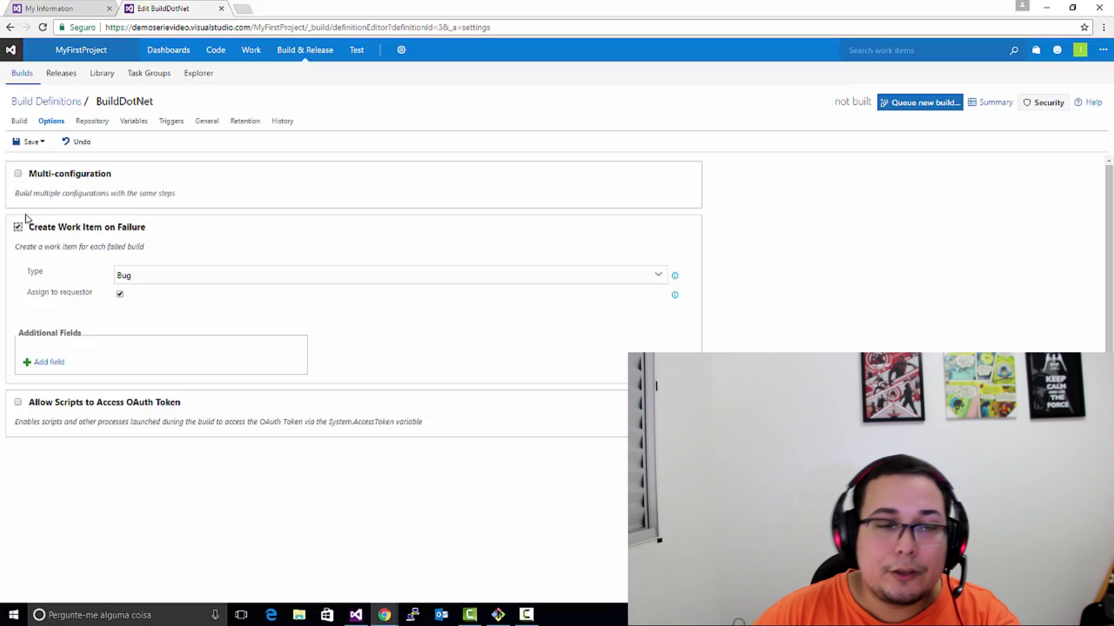
click(659, 276)
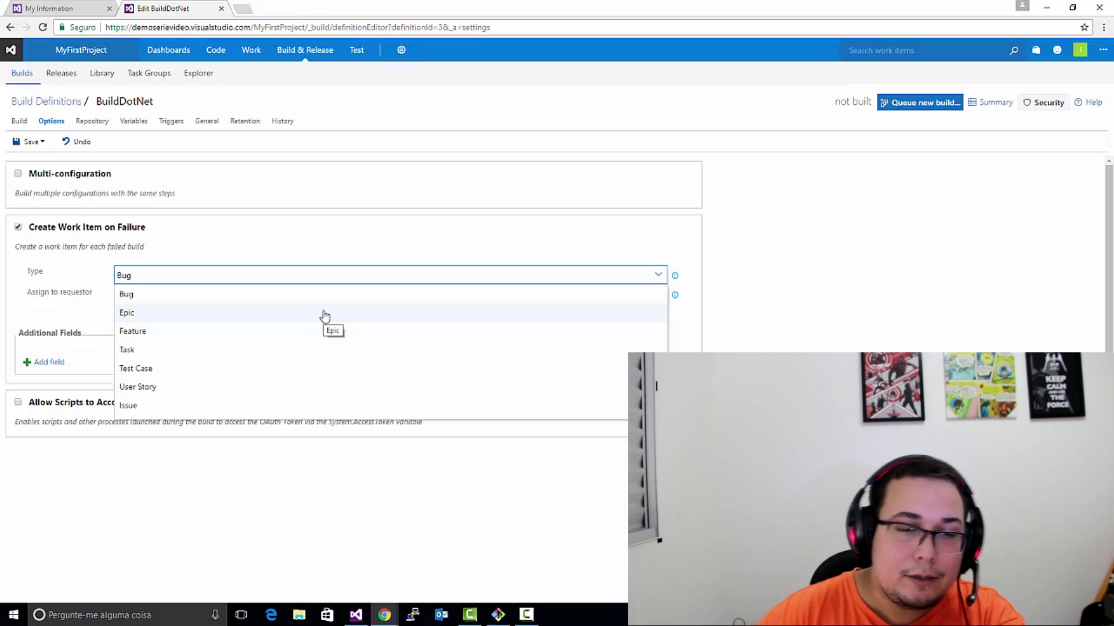
click(40, 347)
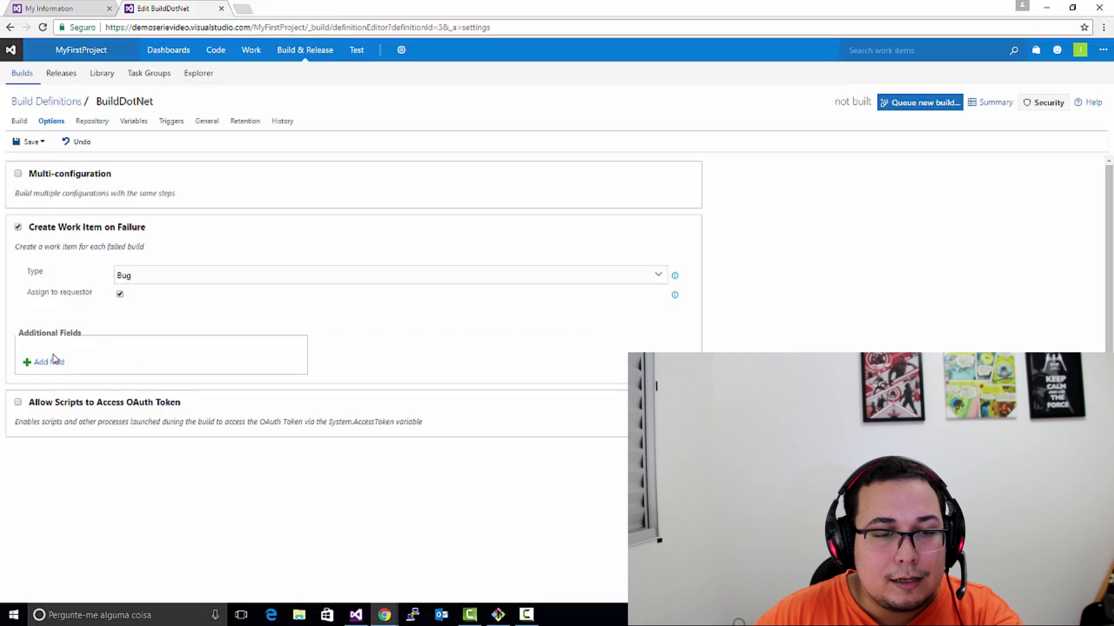
Step: Add a blank additional field, read its help, and disable Create Work Item on Failure
click(53, 360)
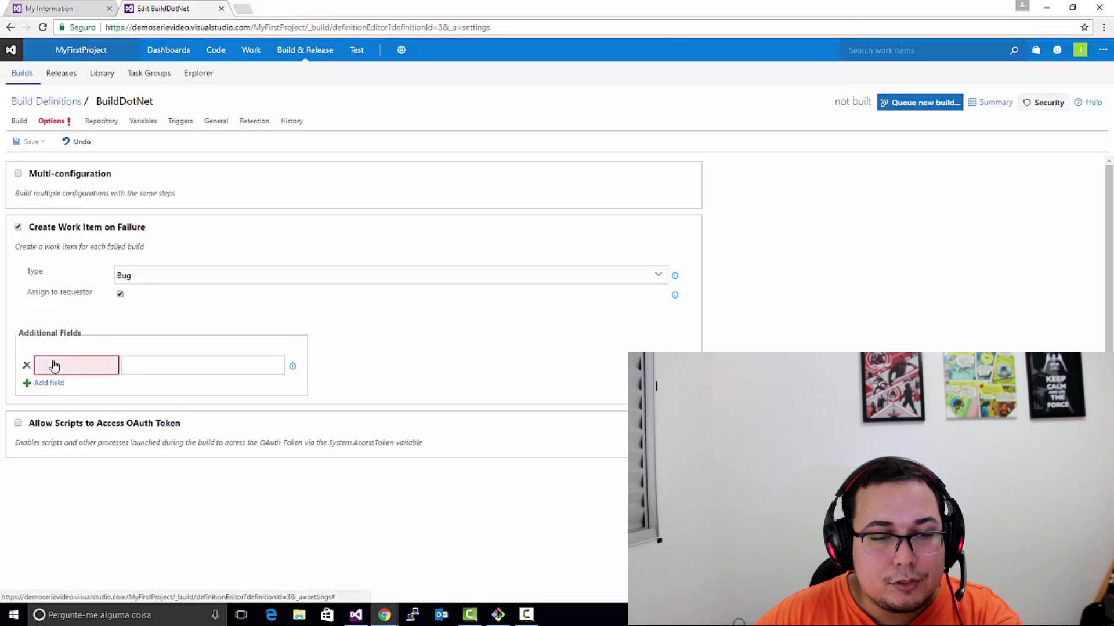
click(294, 369)
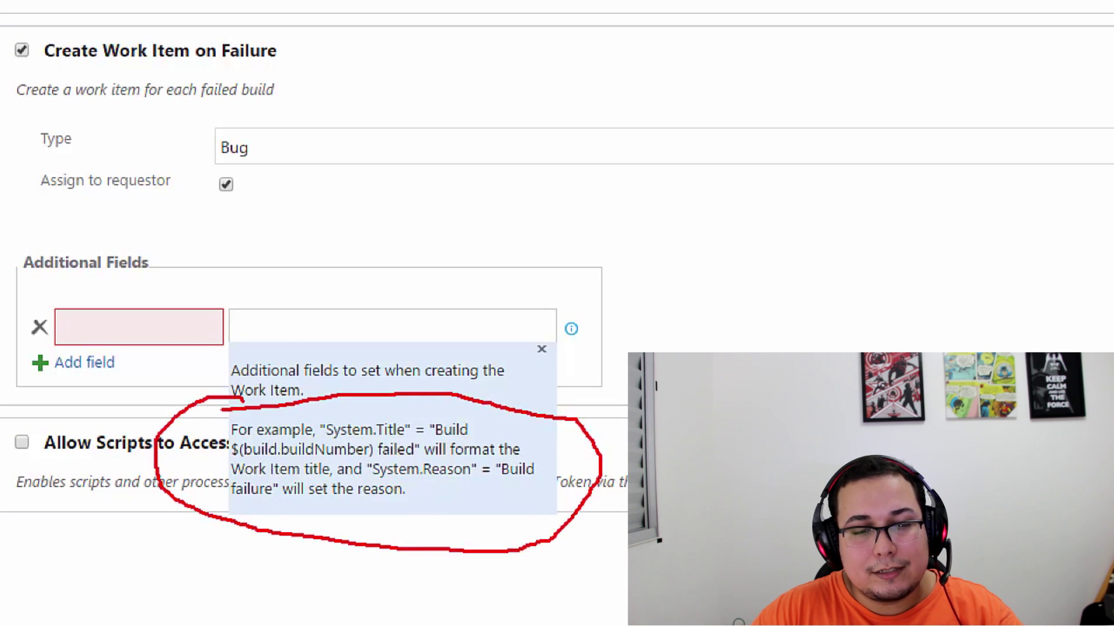
drag(240, 397, 248, 413)
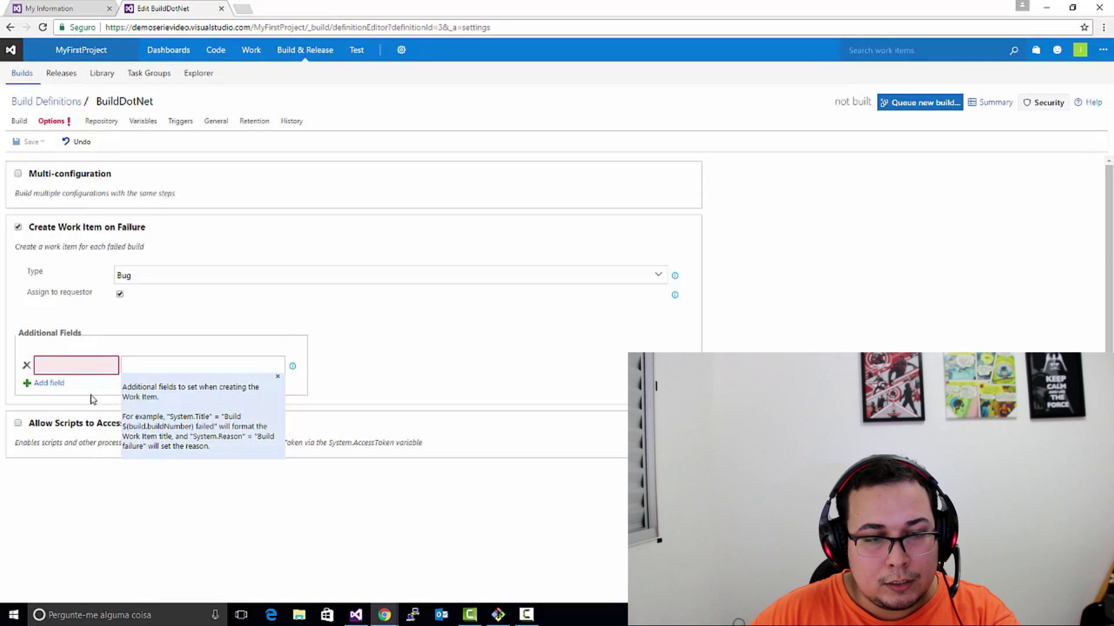
click(18, 226)
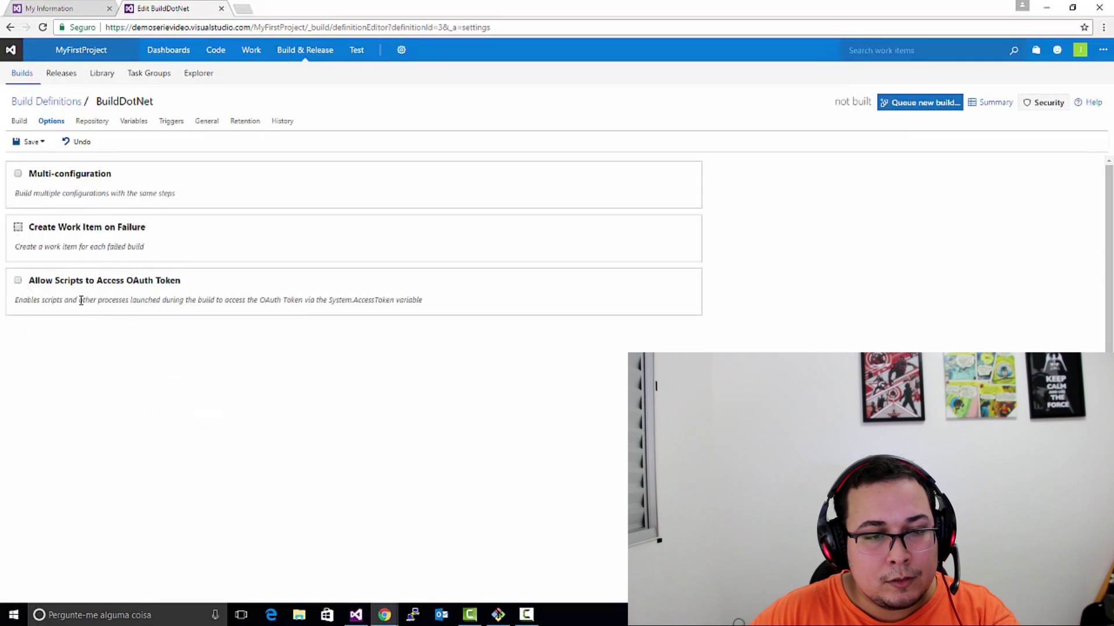
click(18, 281)
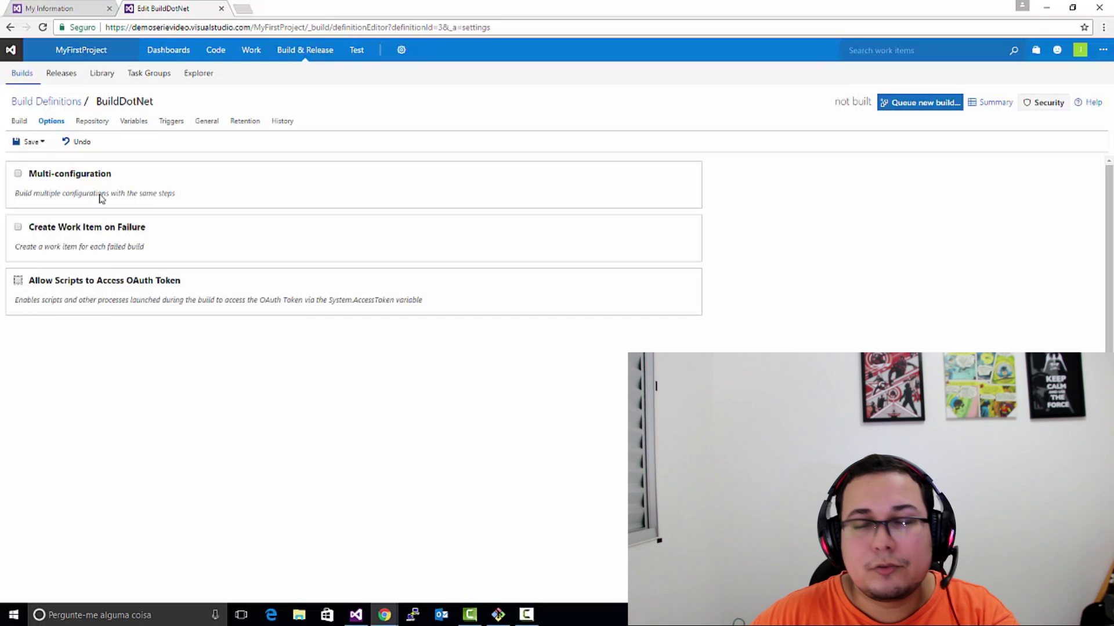
Step: Examine the definition's repository type, repository and source labelling choices, and its list of variables
click(87, 122)
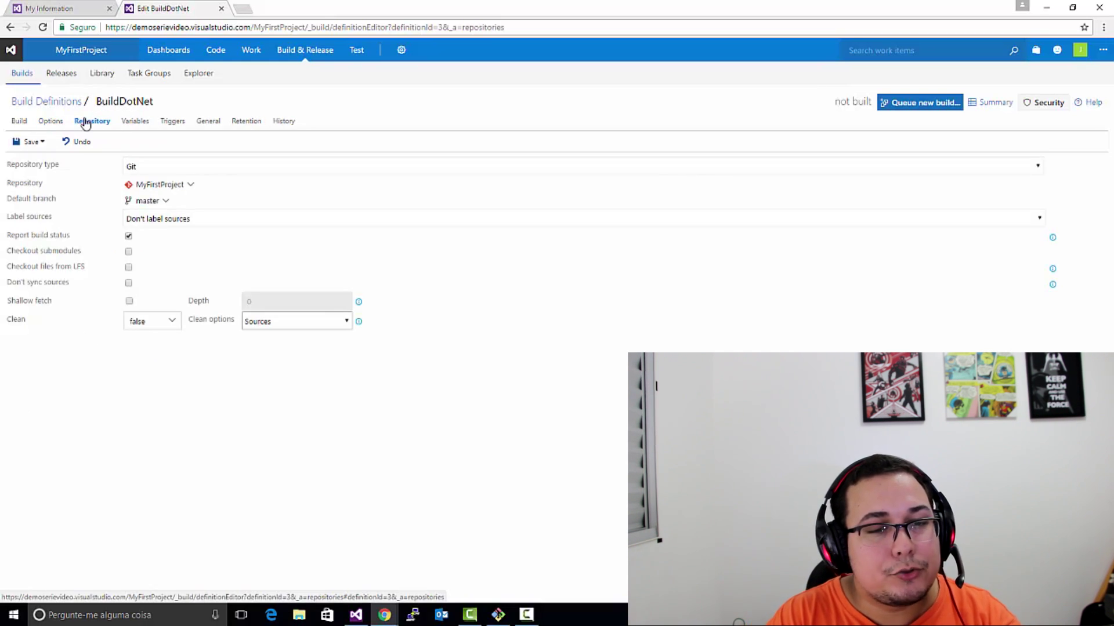
click(162, 167)
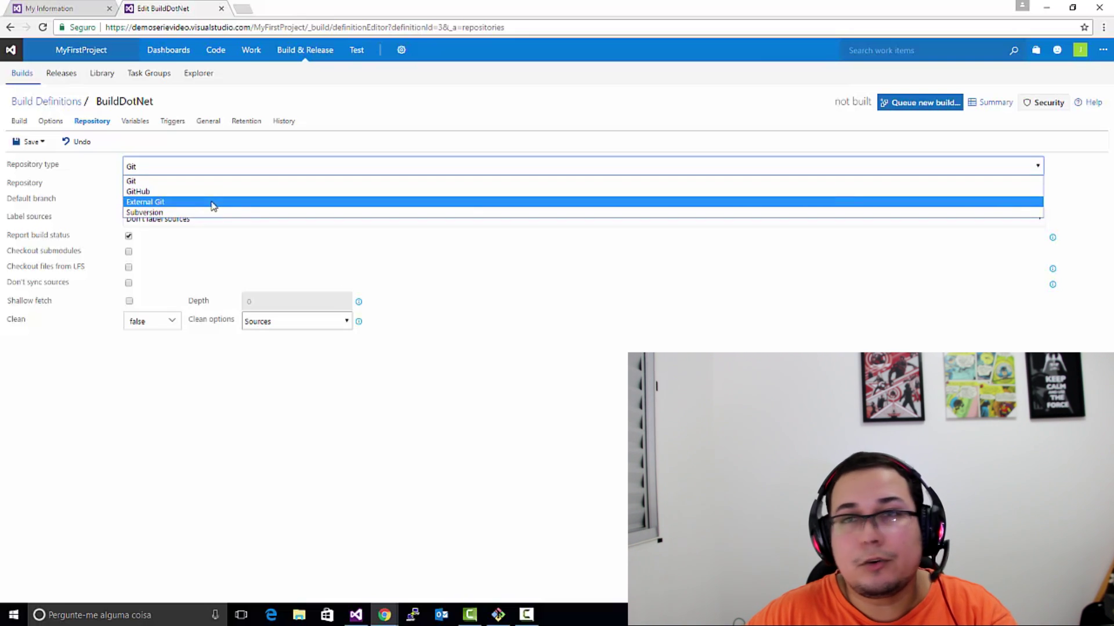
click(204, 239)
click(195, 186)
click(194, 189)
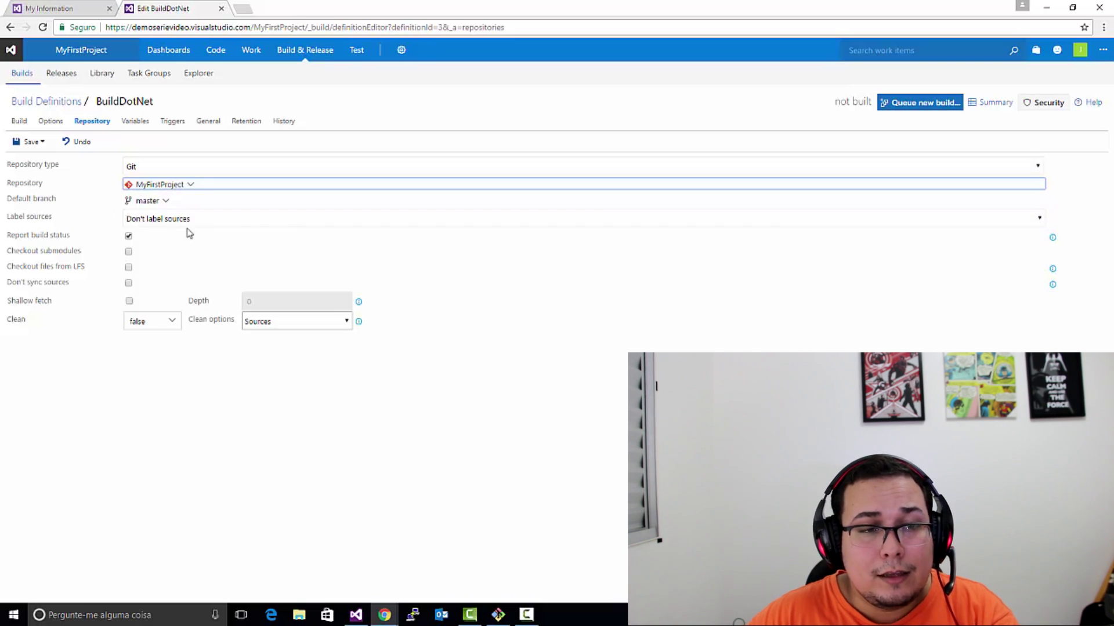
click(416, 224)
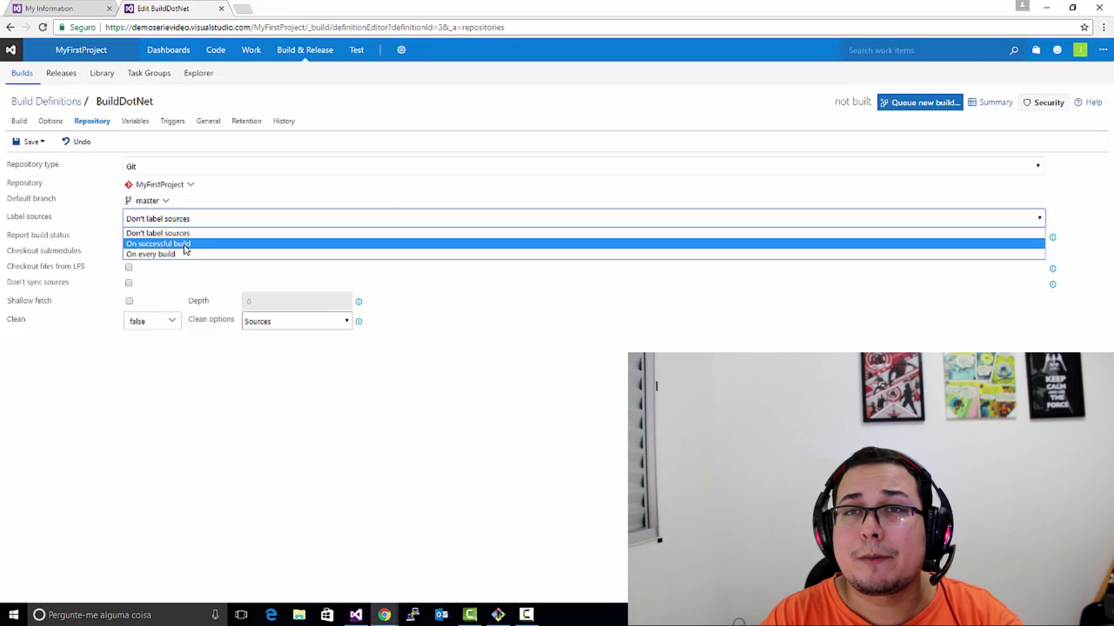
click(222, 368)
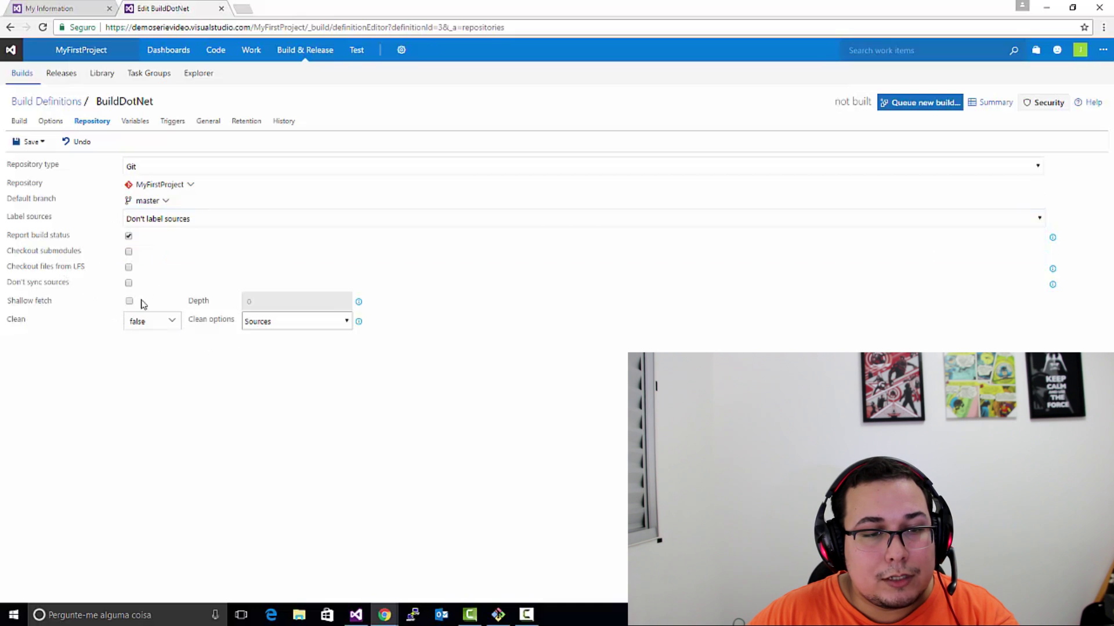
click(133, 124)
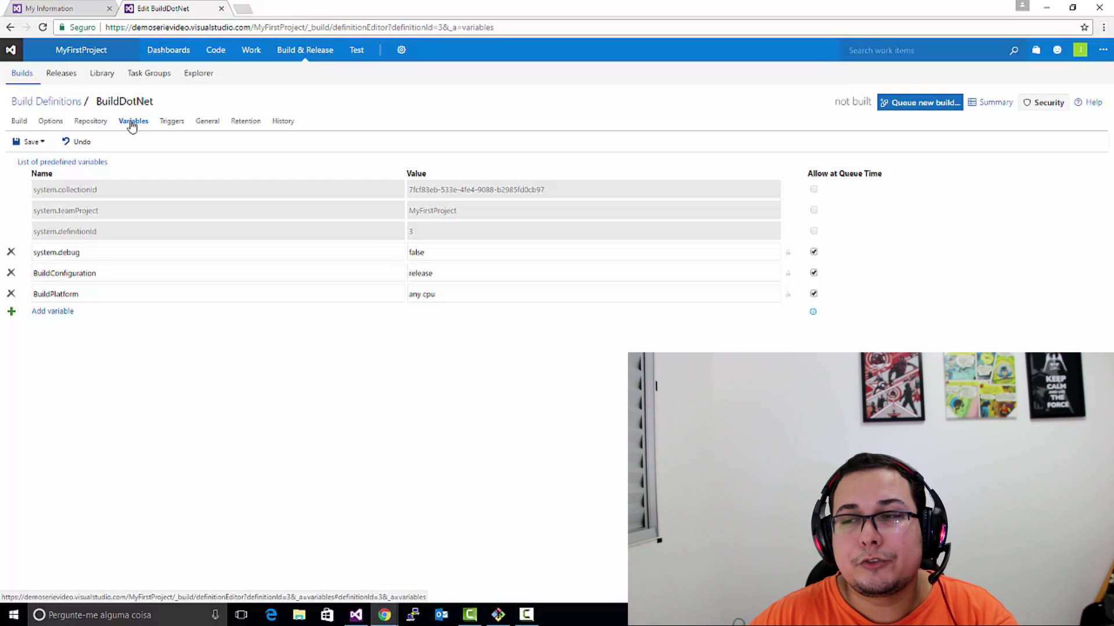
Step: Try out the Continuous integration and Scheduled triggers in turn, examining their branch filters and schedule settings
click(176, 124)
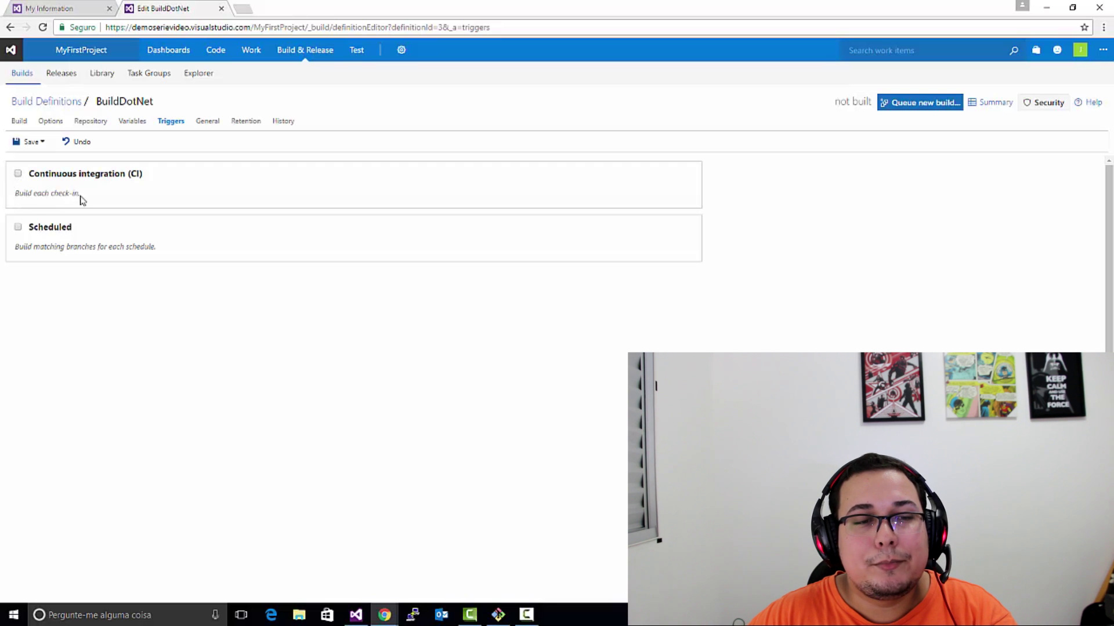
drag(82, 201, 8, 192)
click(19, 174)
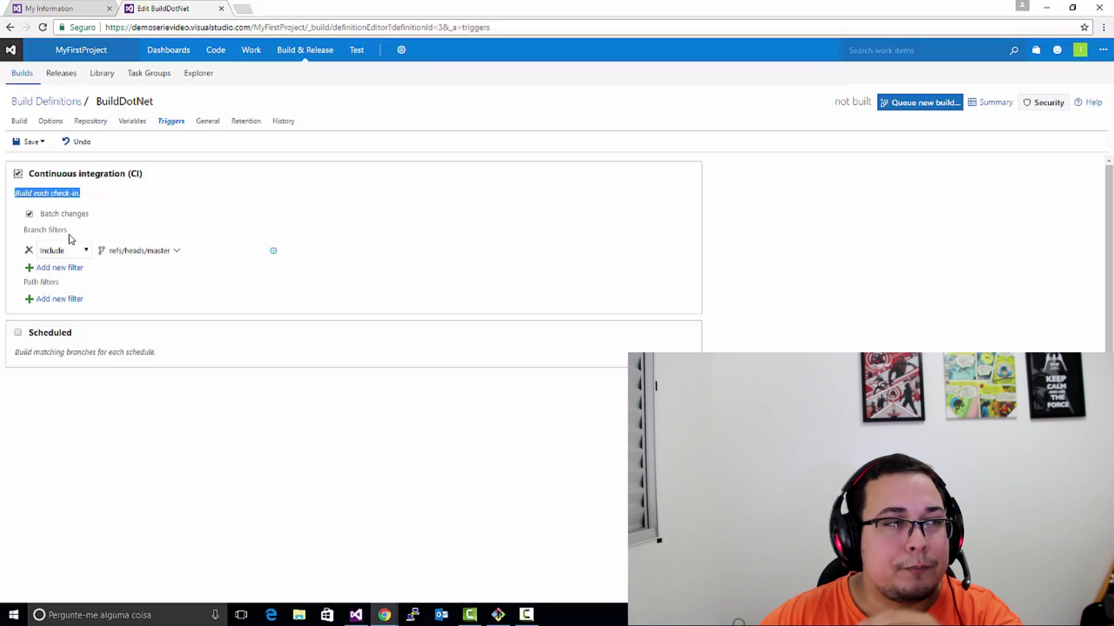
click(179, 251)
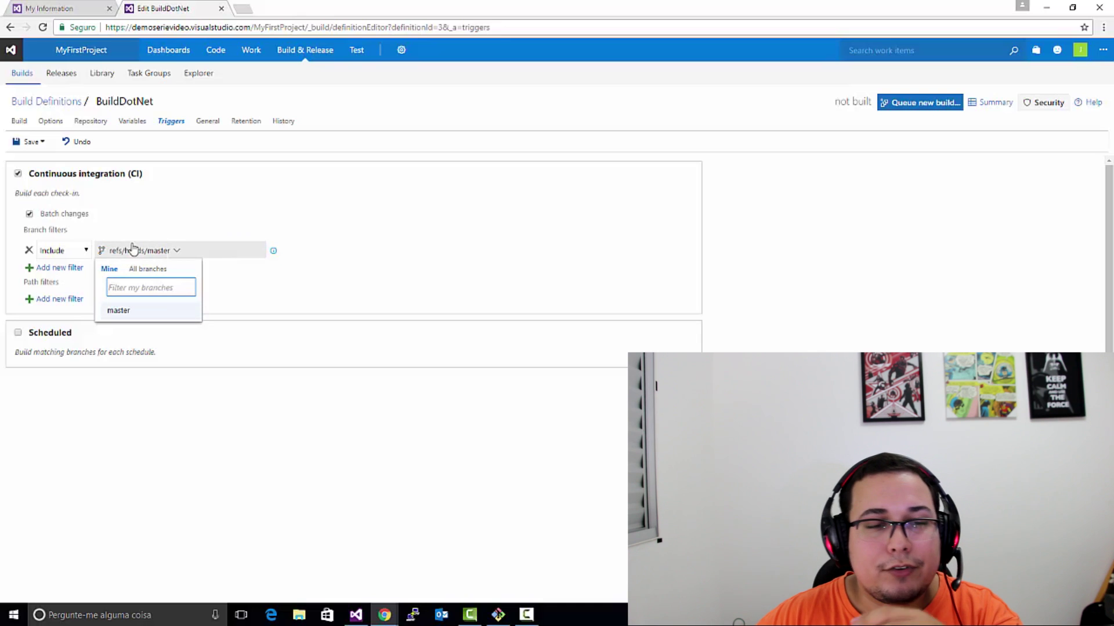
click(18, 174)
click(18, 174)
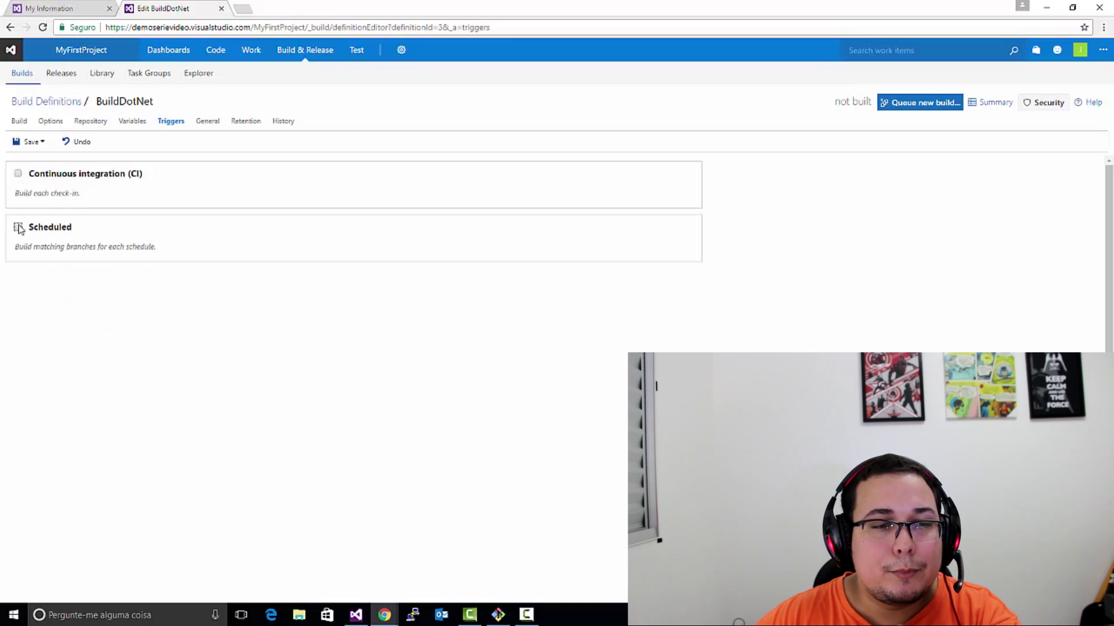
click(18, 228)
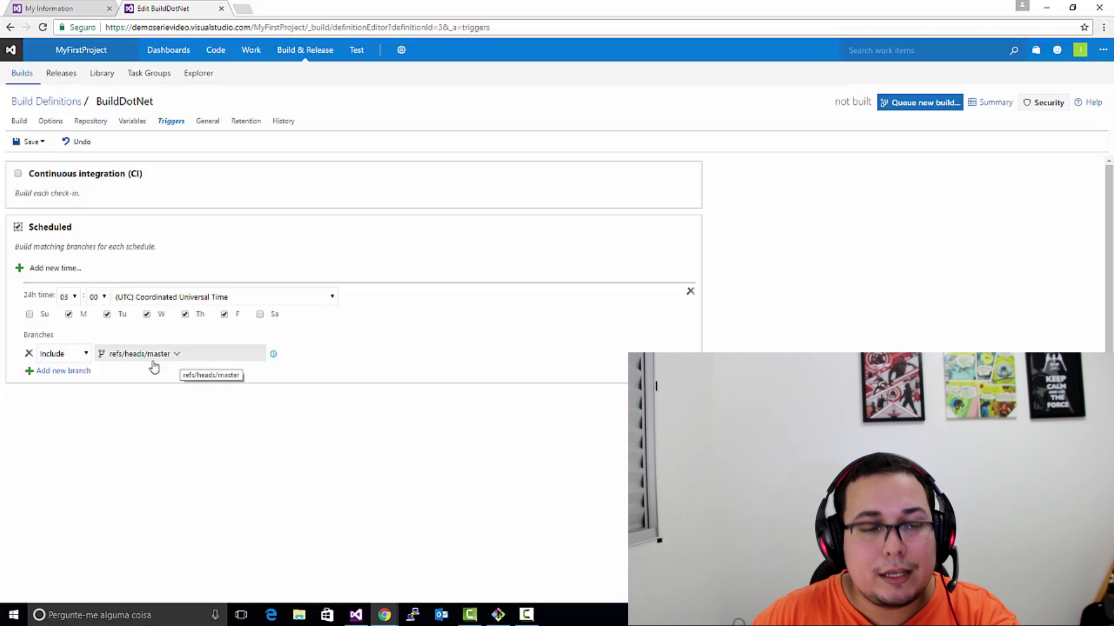
click(18, 227)
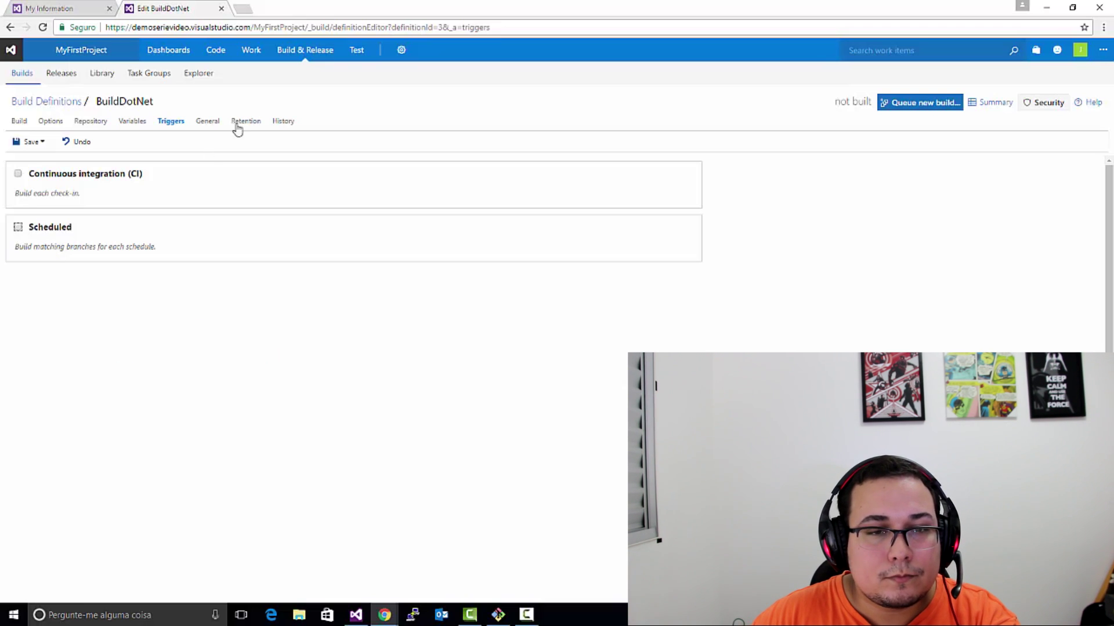
Step: Examine the definition's general settings for the default agent queue and build job authorization scope
click(207, 120)
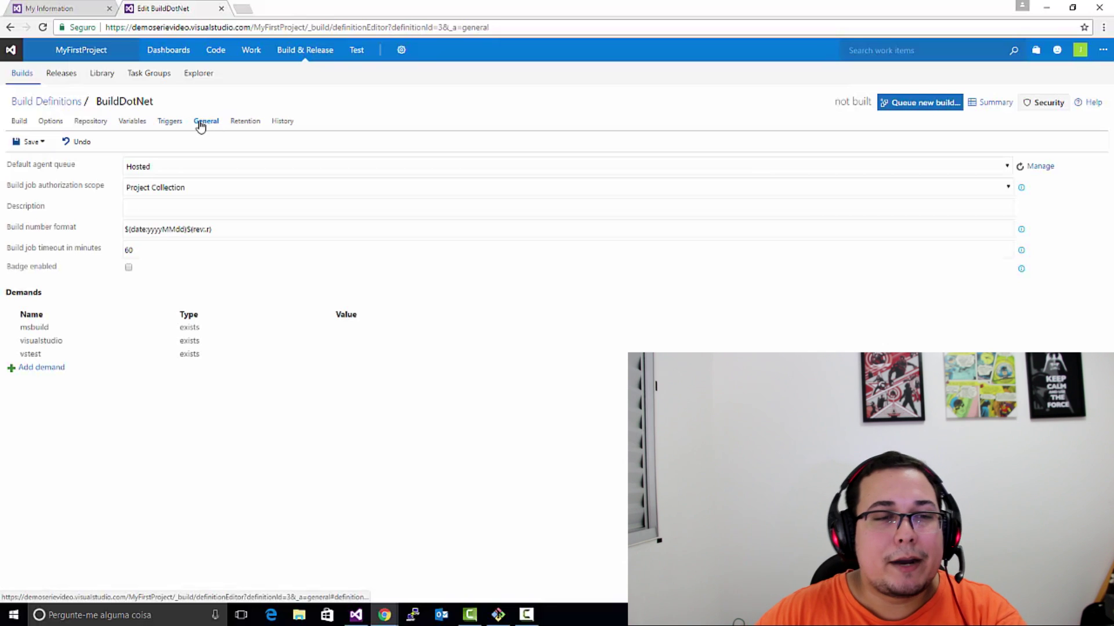
drag(12, 165, 82, 165)
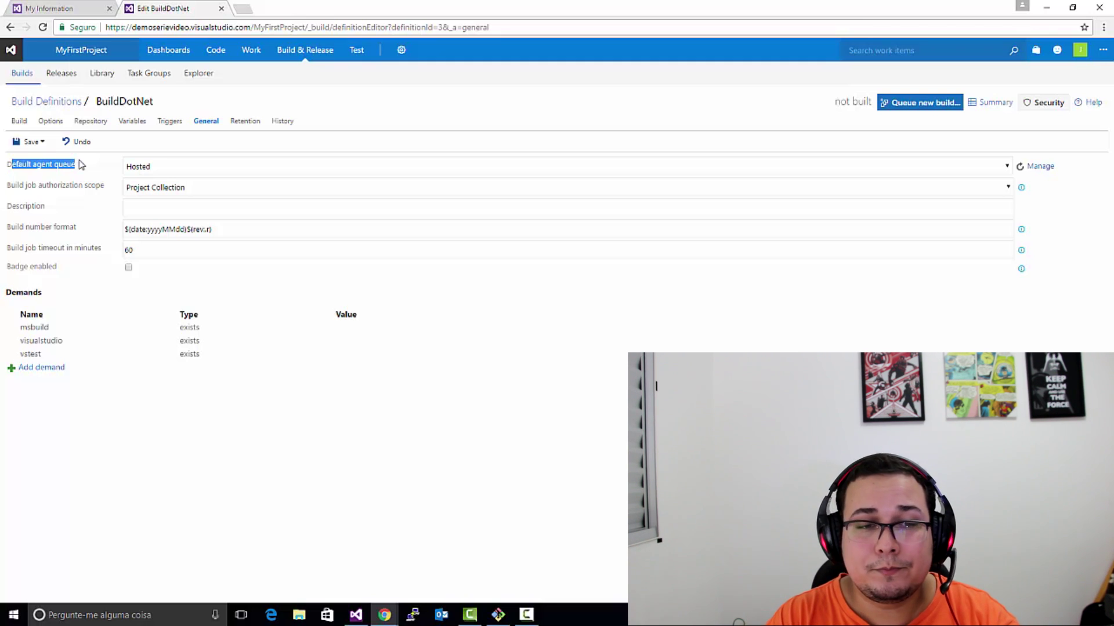
click(229, 191)
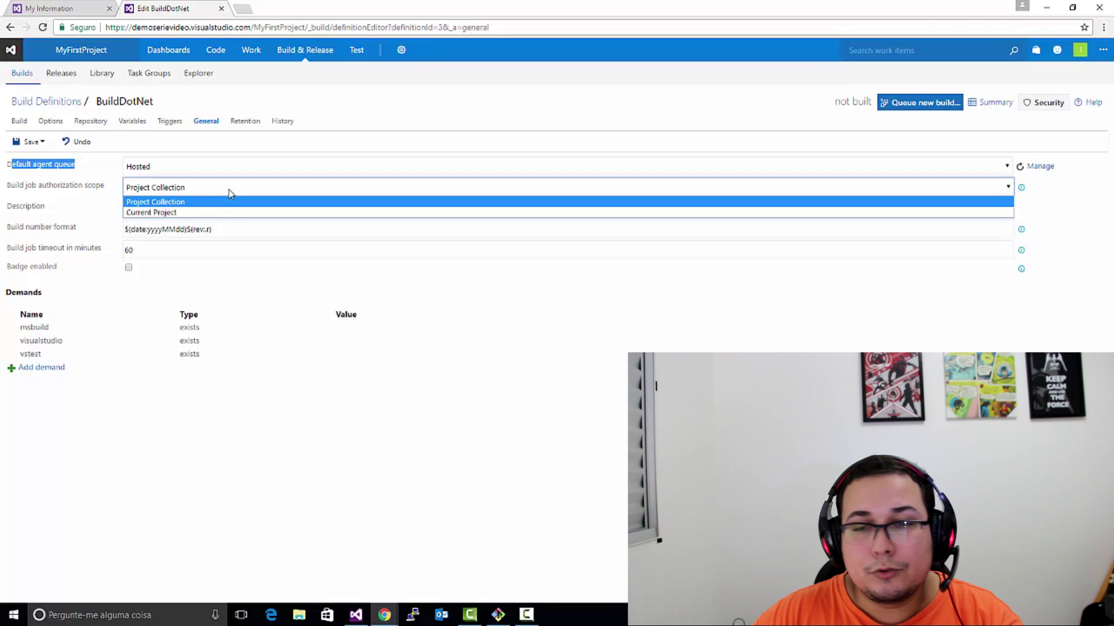
click(265, 186)
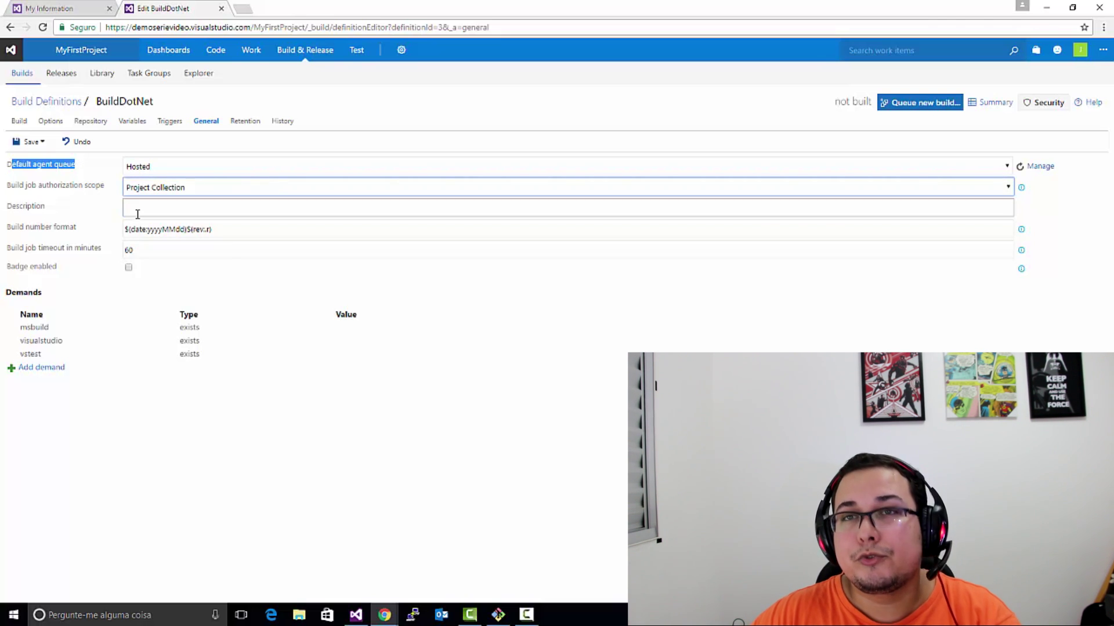
Step: Prefix the build number format $(date:yyyyMMdd)$(rev:.r) with BuildDo followed by the author's first name
drag(229, 230, 114, 228)
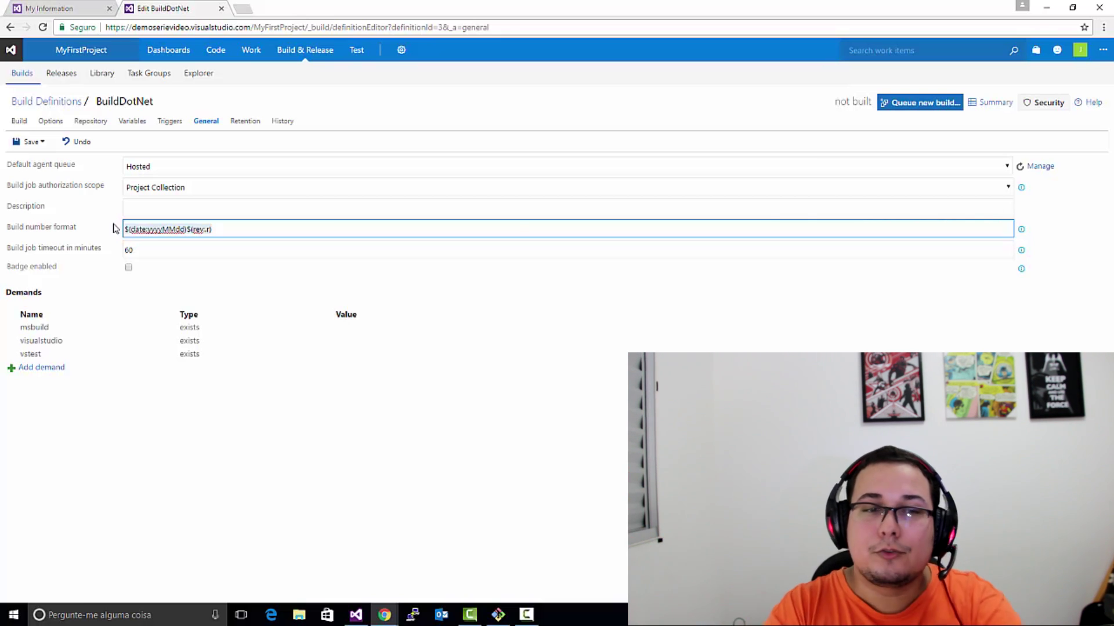
click(127, 231)
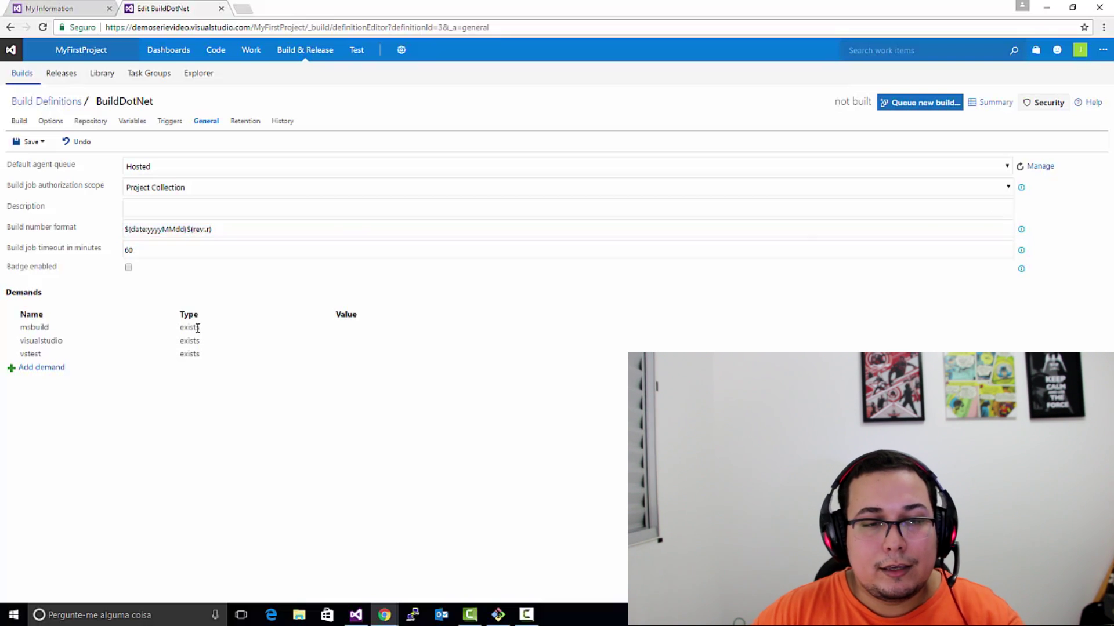
text(BuildDo)
text(tNet)
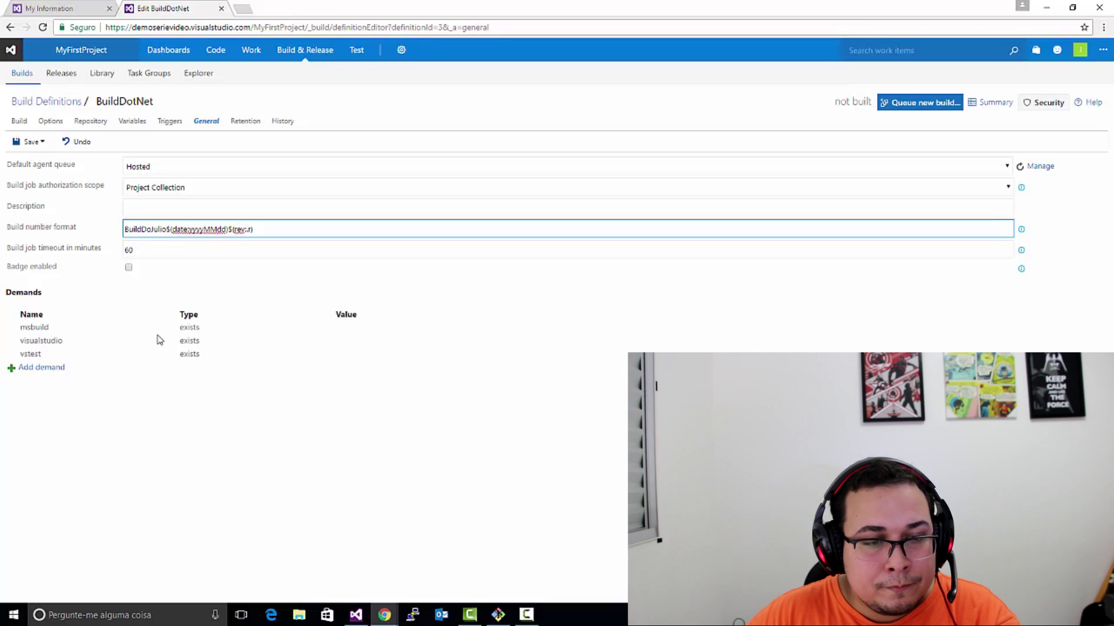
Step: Review the retention rules and change history, and return to the build definitions list without saving the changes
click(245, 122)
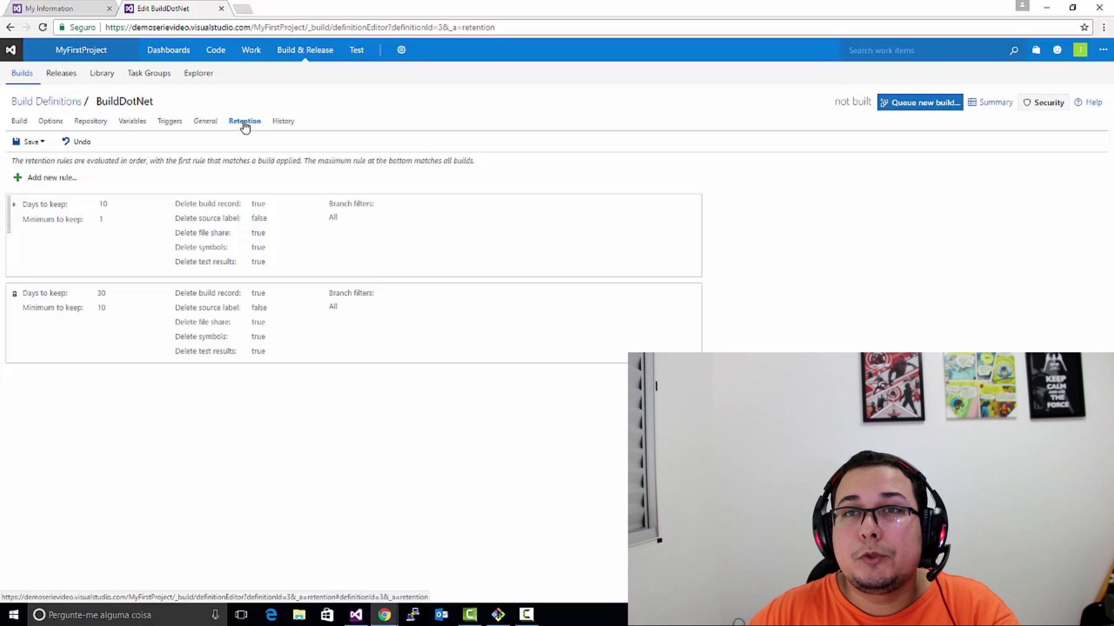
click(284, 127)
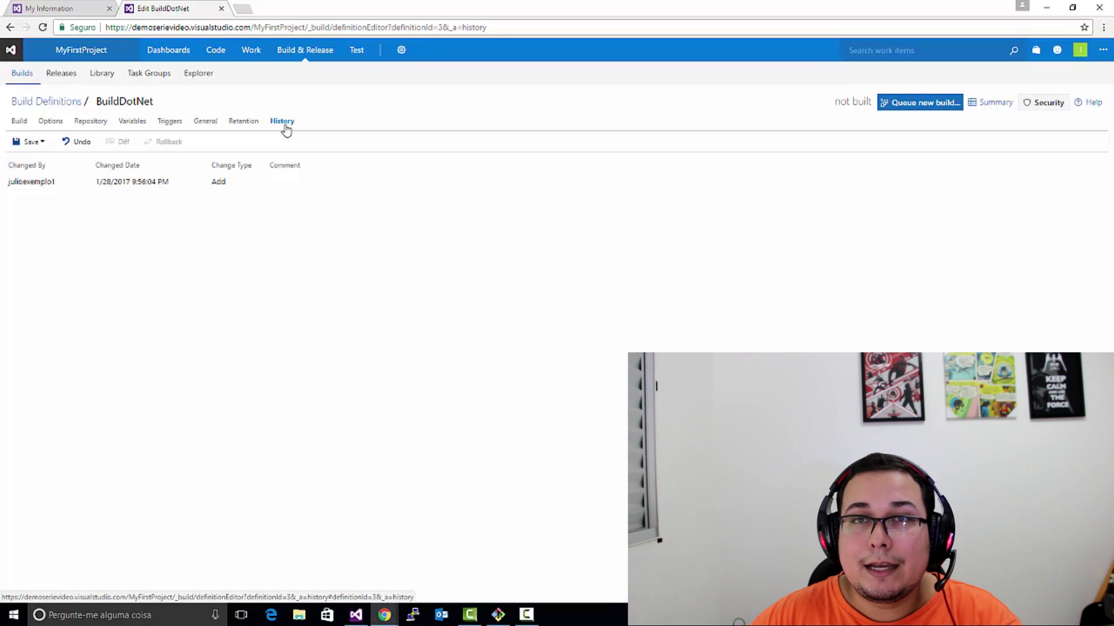
click(75, 102)
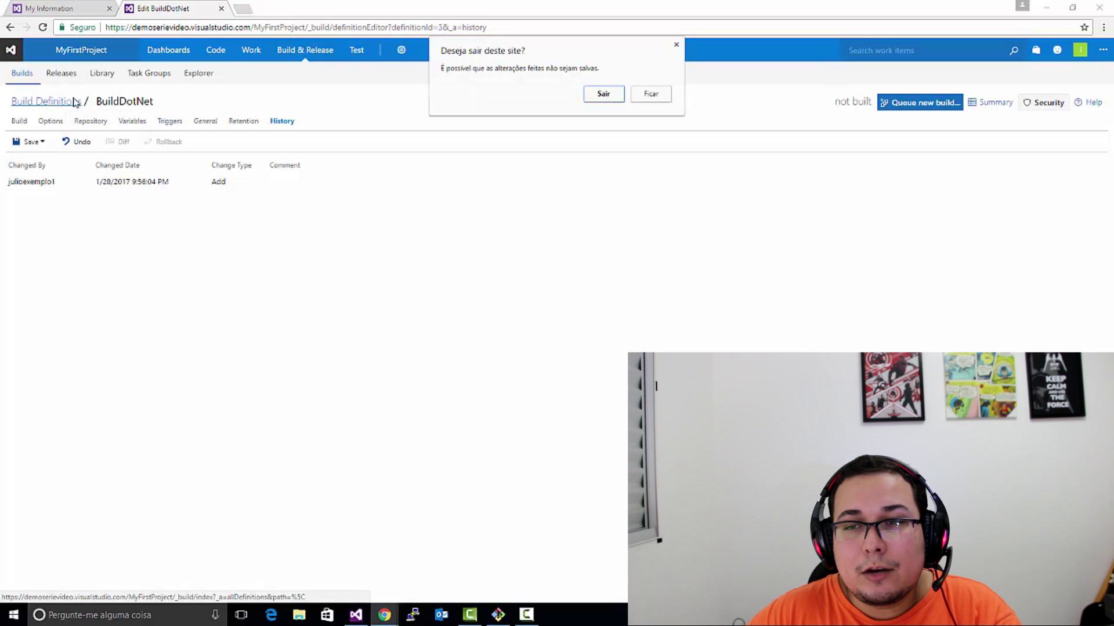
click(592, 95)
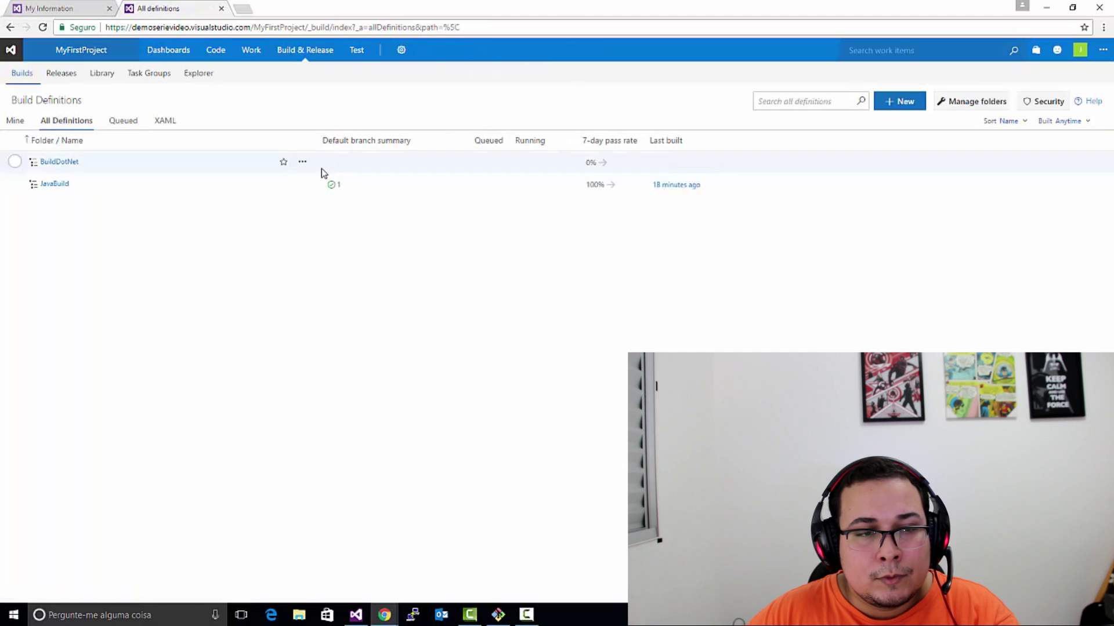
Step: Open the queue settings for a new build of the BuildDotNet definition from the list of all definitions
click(17, 121)
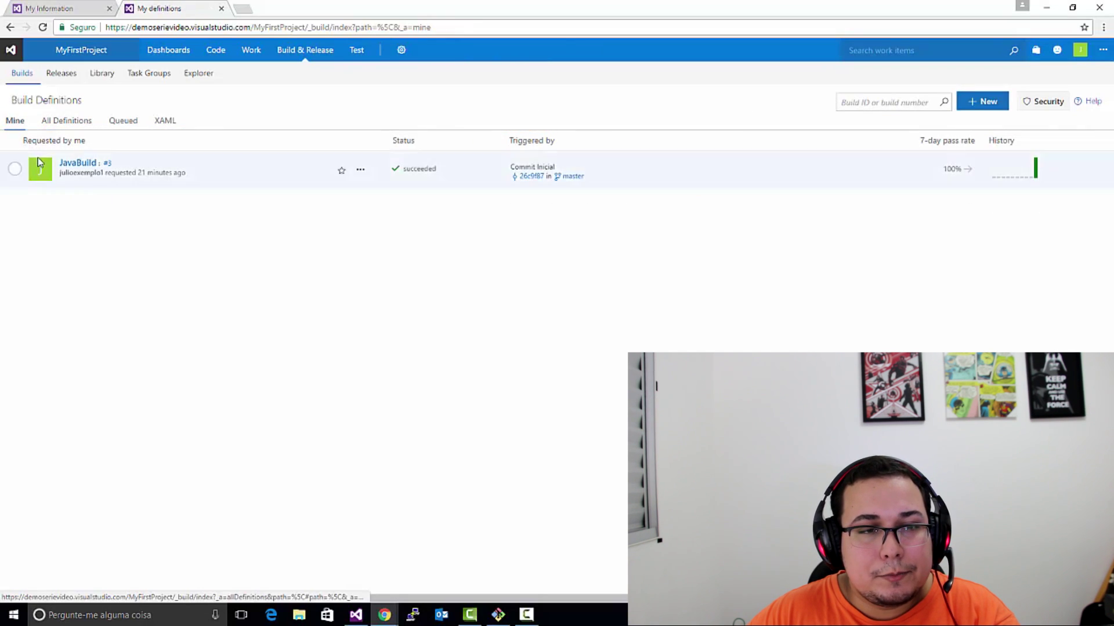
click(86, 123)
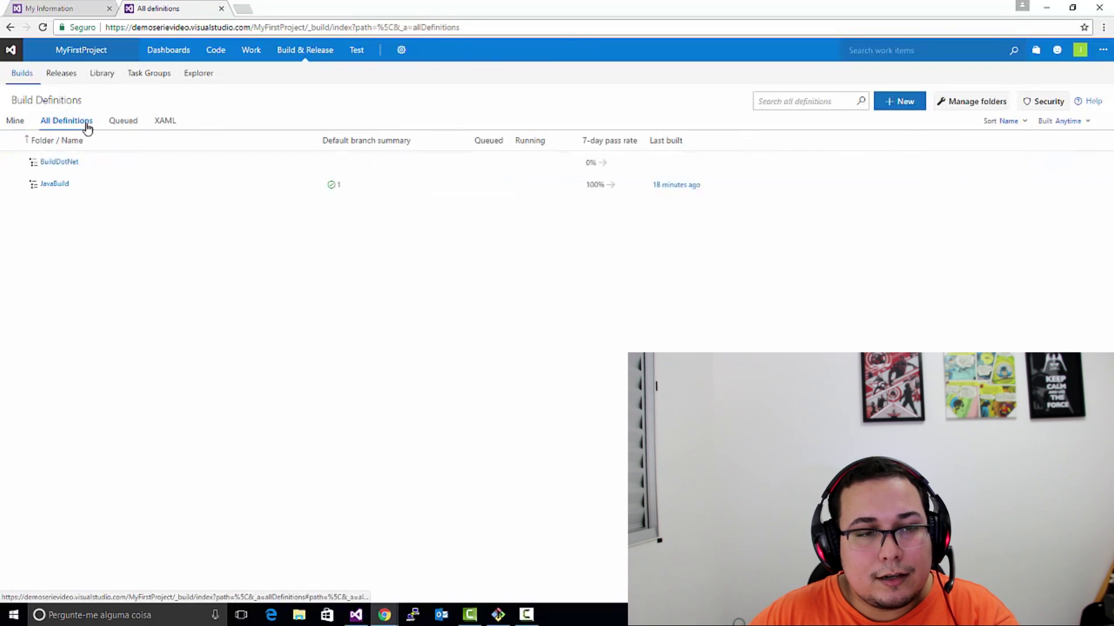
mouse_move(326, 164)
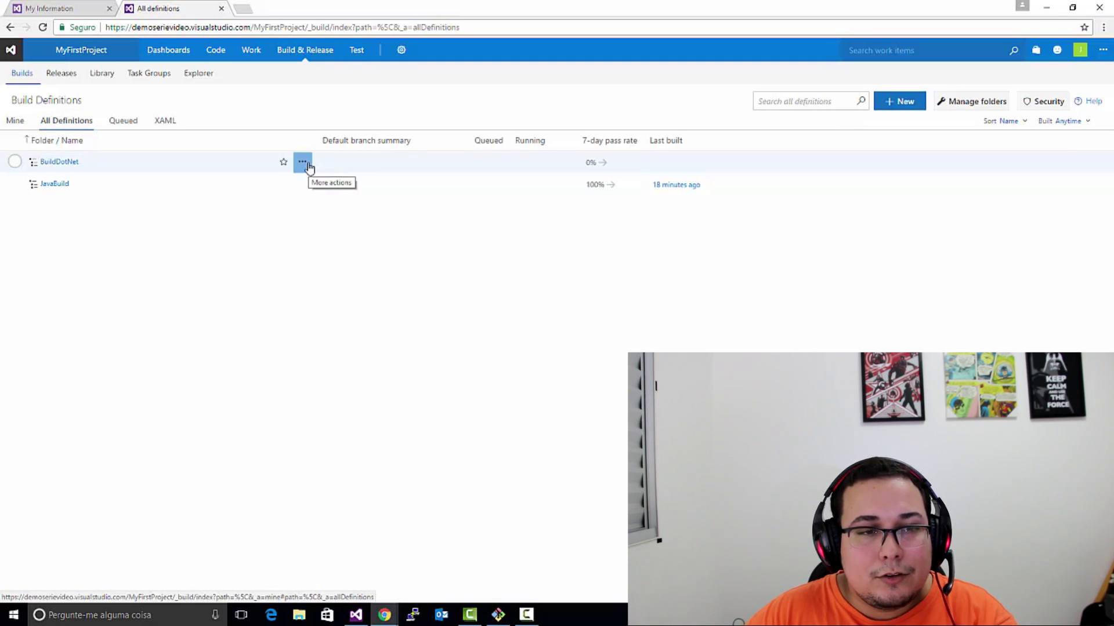
click(308, 164)
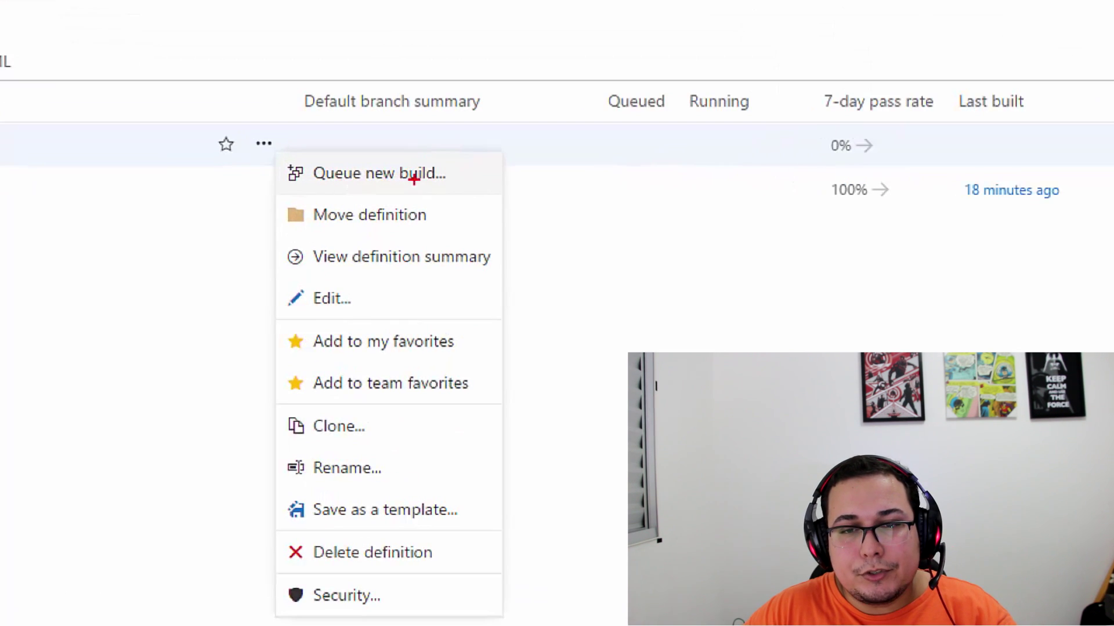
drag(303, 180, 294, 180)
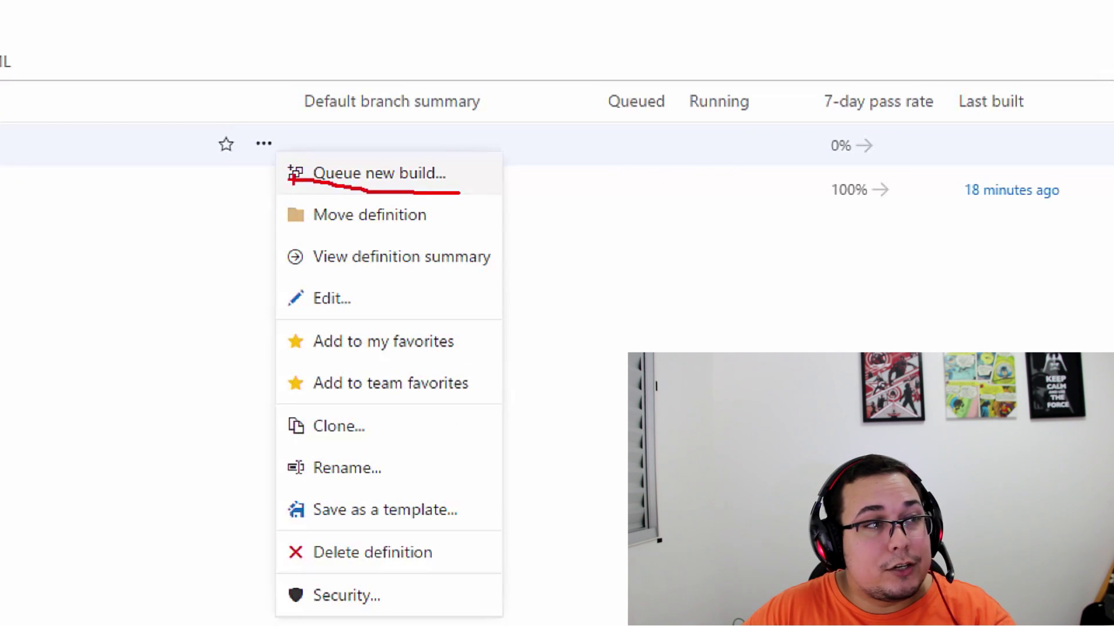
click(355, 184)
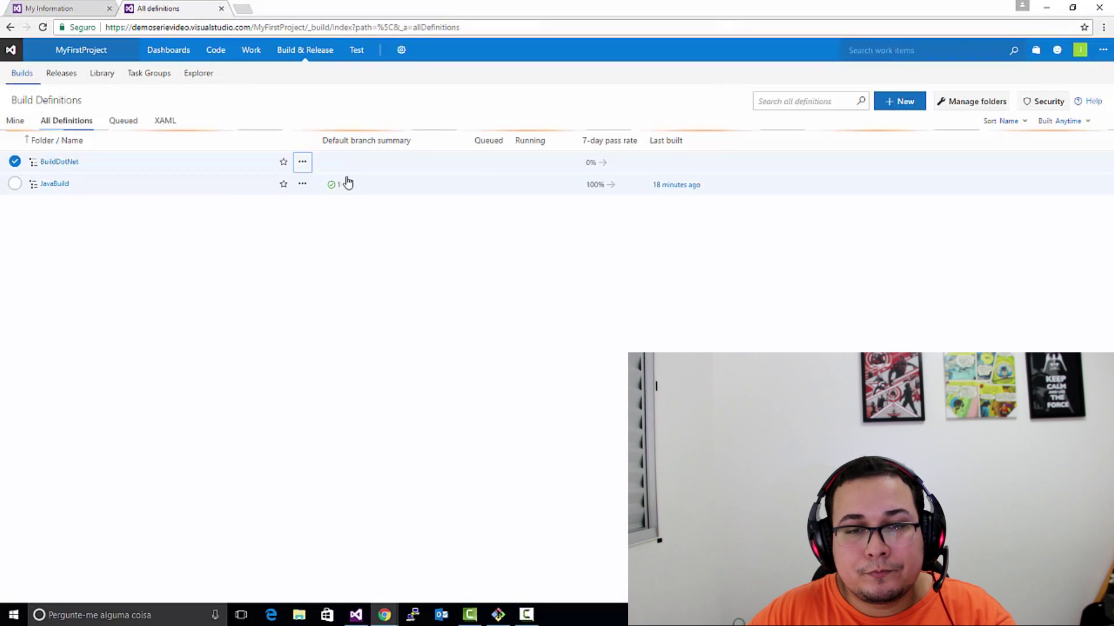
click(302, 162)
click(354, 186)
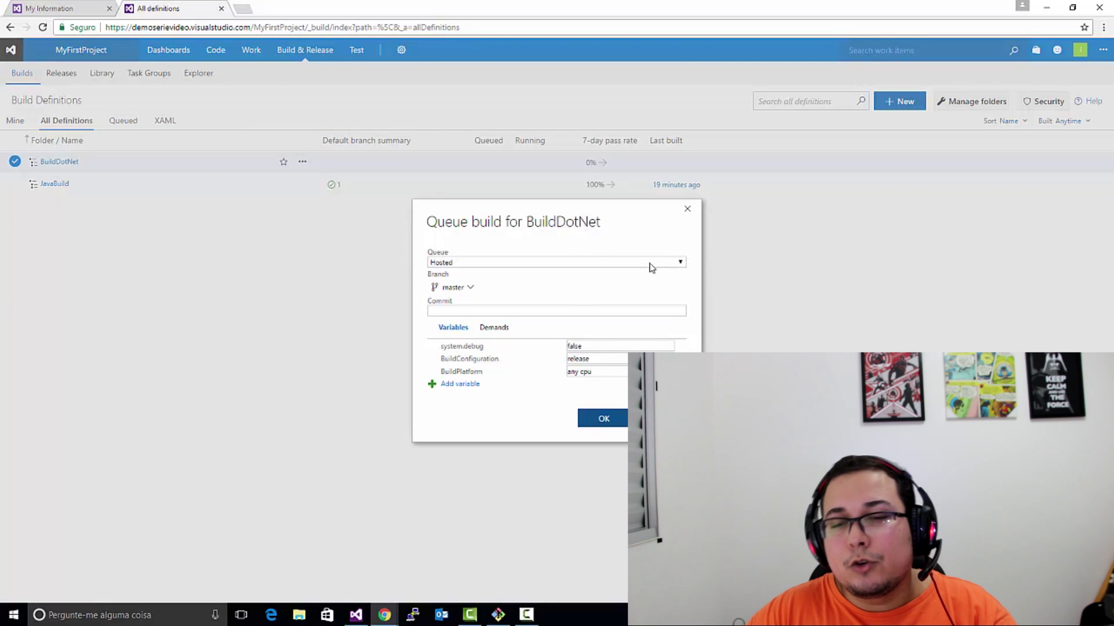
Step: Review the agent queue, commit and variable options, and queue the build on Hosted from master with release configuration and any cpu platform
click(583, 263)
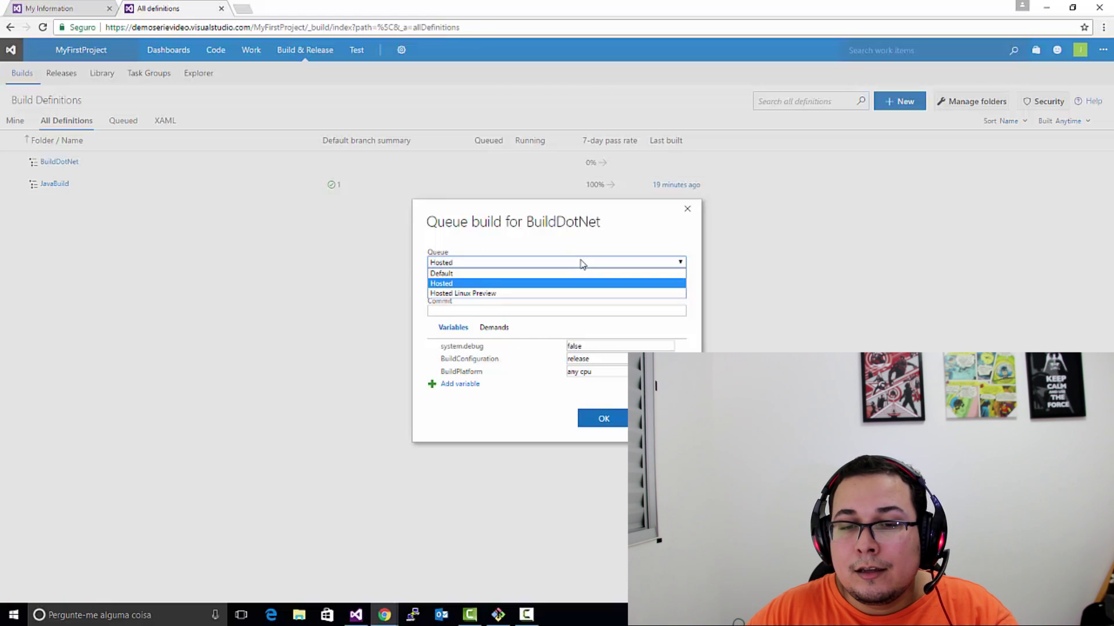
click(582, 264)
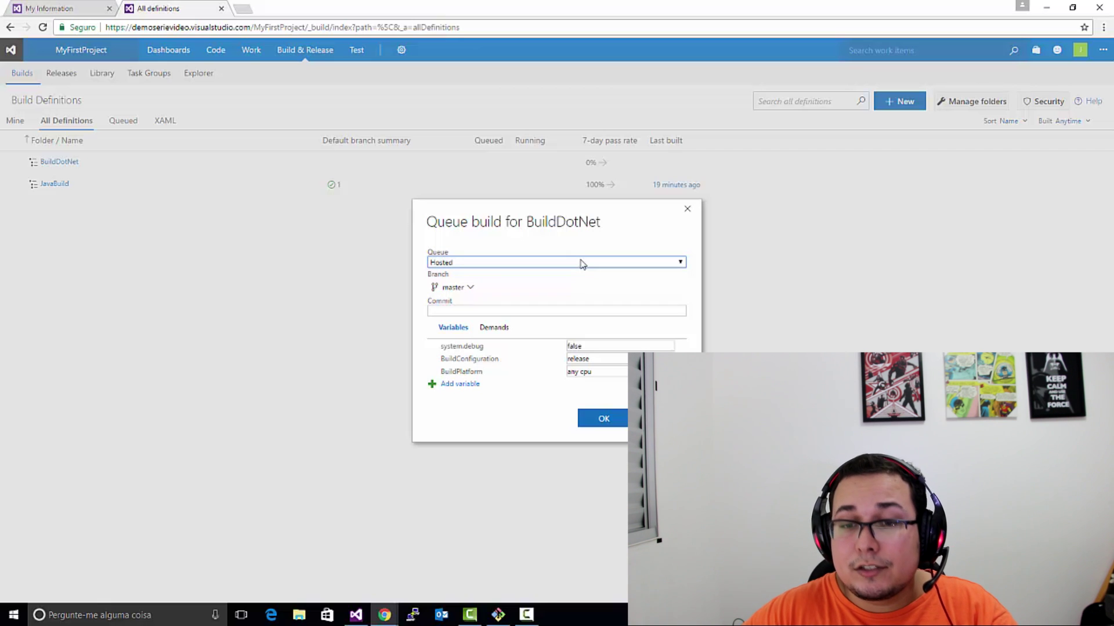
click(453, 312)
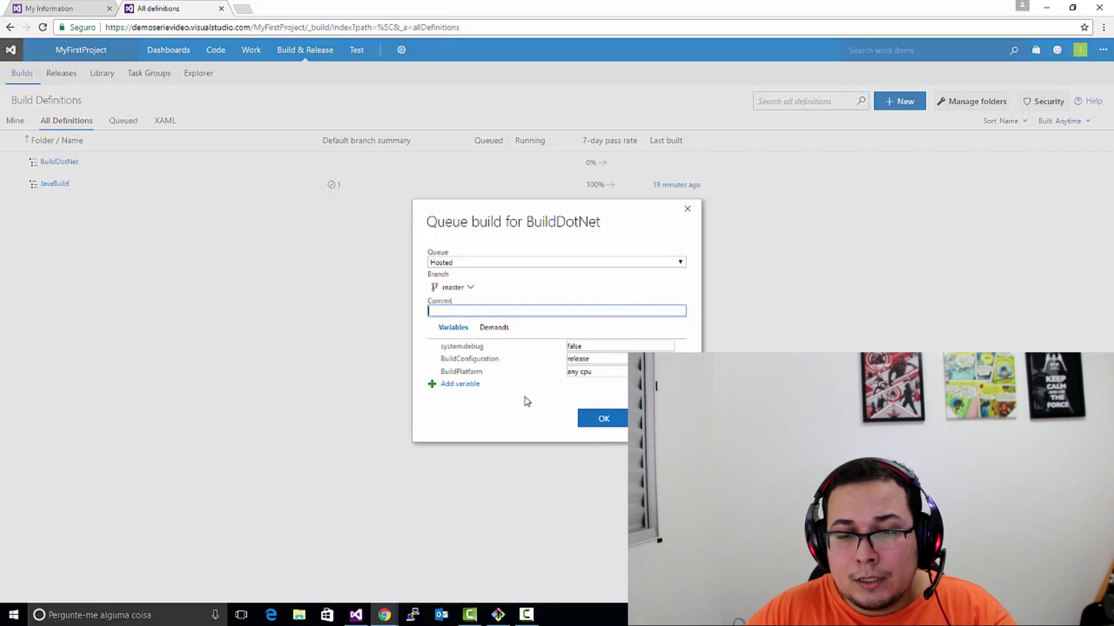
drag(445, 347, 538, 346)
drag(443, 360, 539, 363)
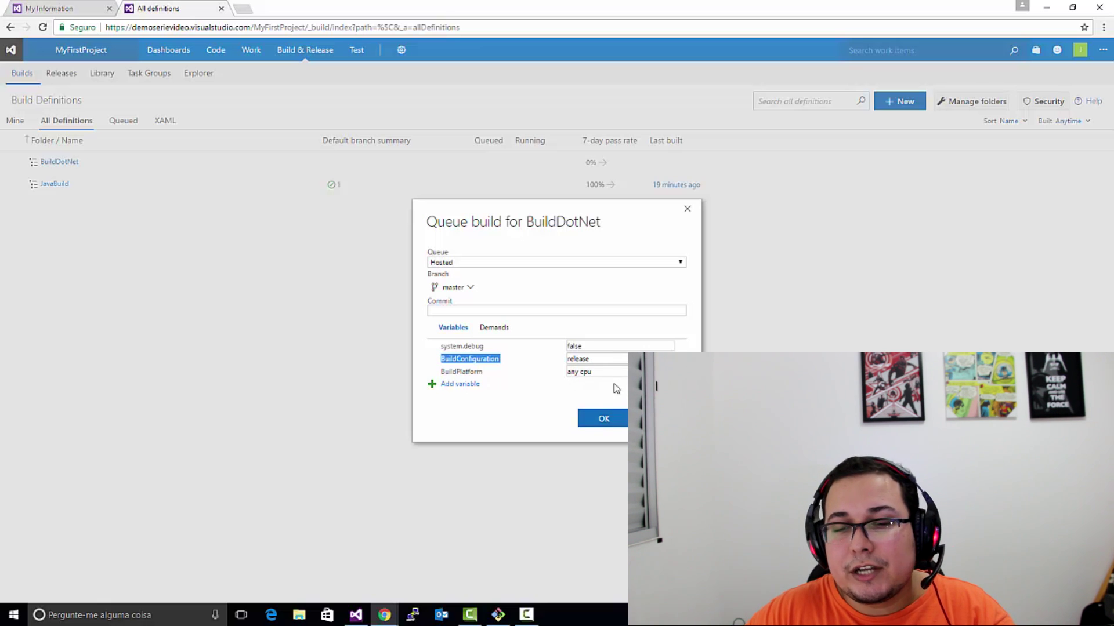
click(604, 419)
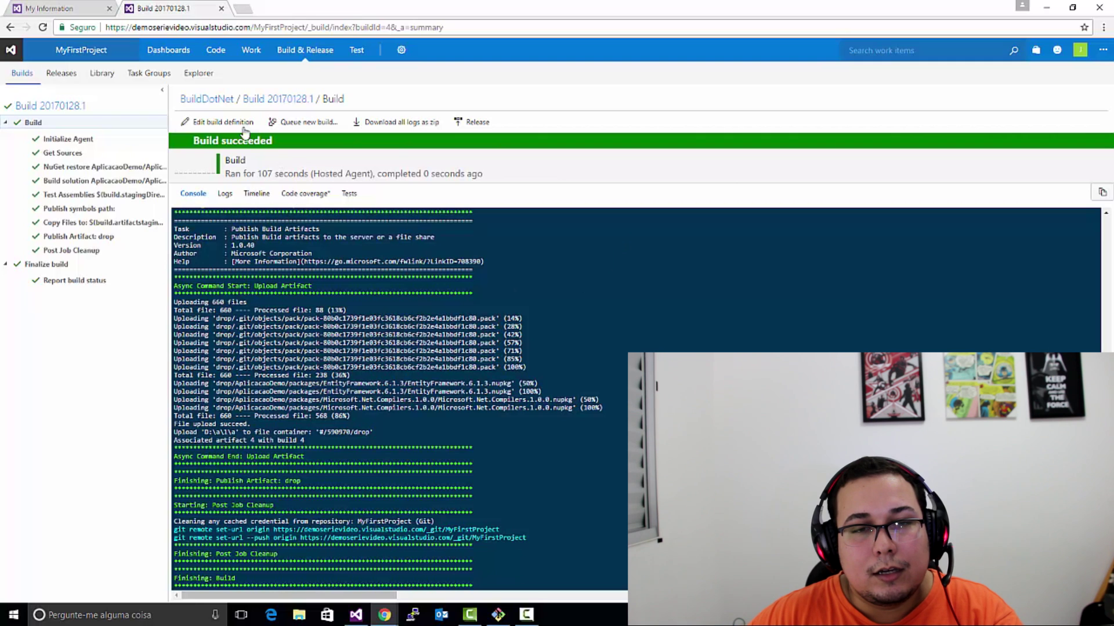
Step: Open the finished BuildDotNet build's summary and examine its definition, source branch, source version, run times and issues
click(272, 100)
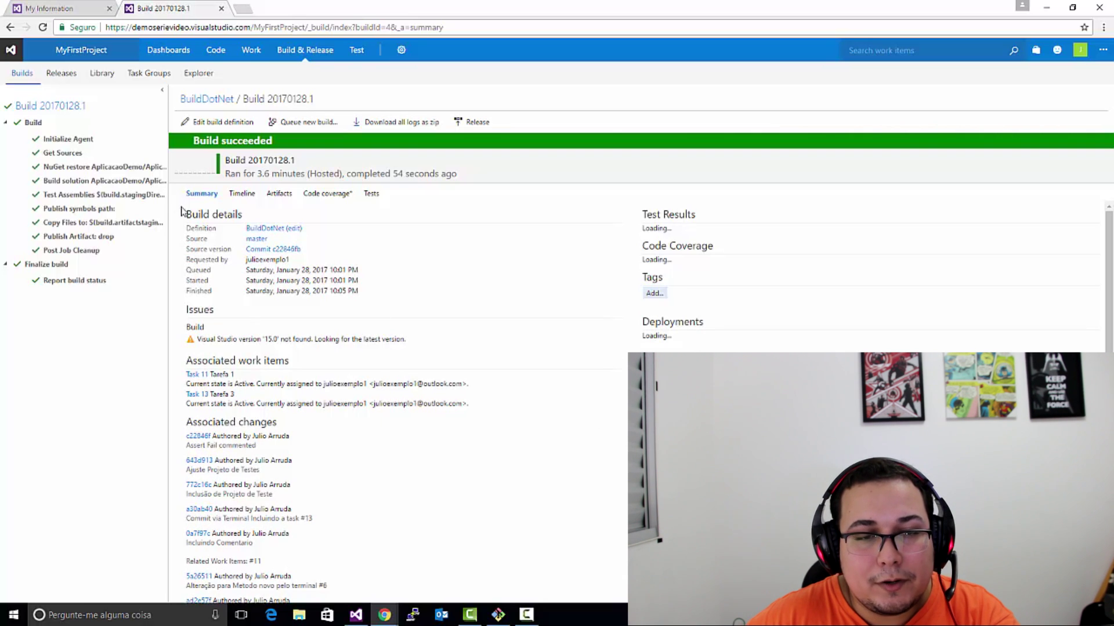
drag(186, 229, 306, 232)
click(190, 246)
drag(190, 238, 259, 247)
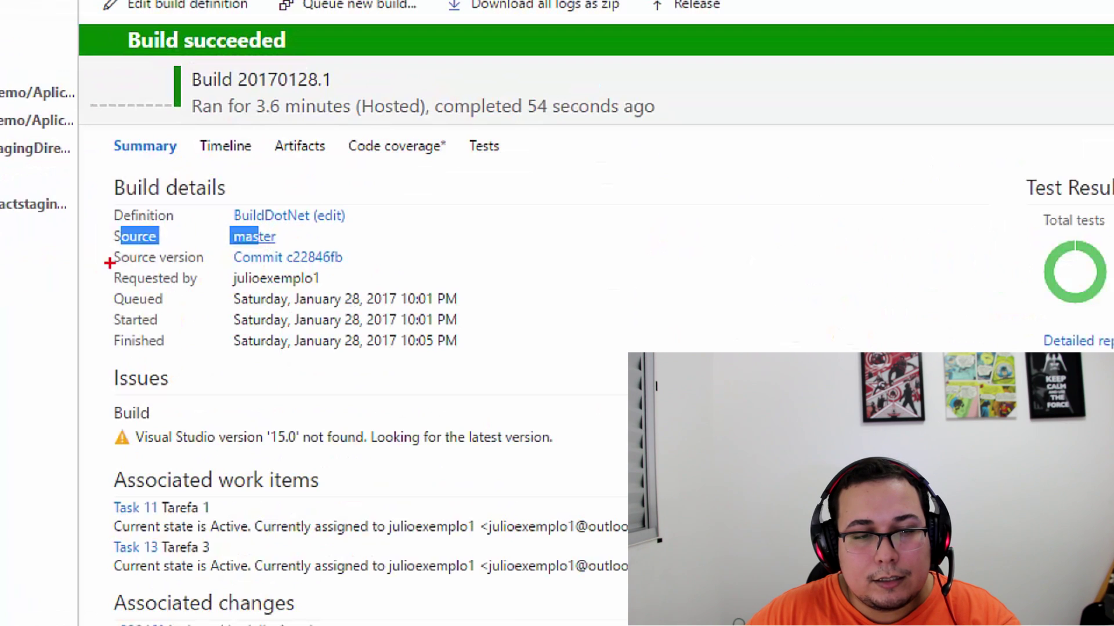
mouse_move(110, 262)
mouse_down()
mouse_move(294, 272)
mouse_move(367, 265)
mouse_move(365, 250)
mouse_up()
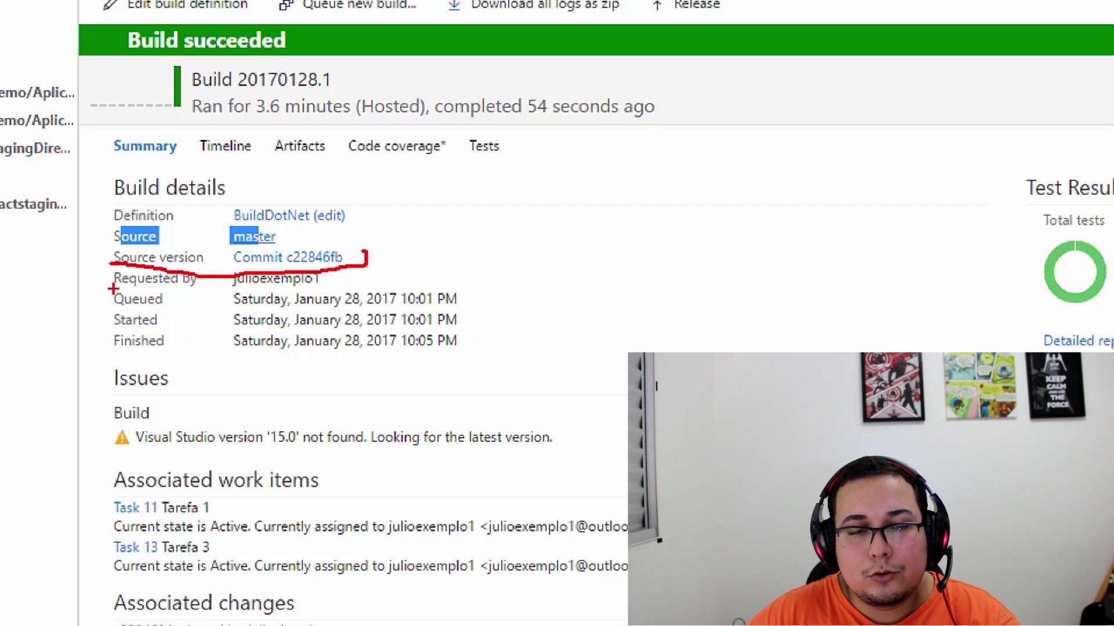
mouse_move(108, 288)
mouse_down()
mouse_move(106, 326)
mouse_move(124, 352)
mouse_up()
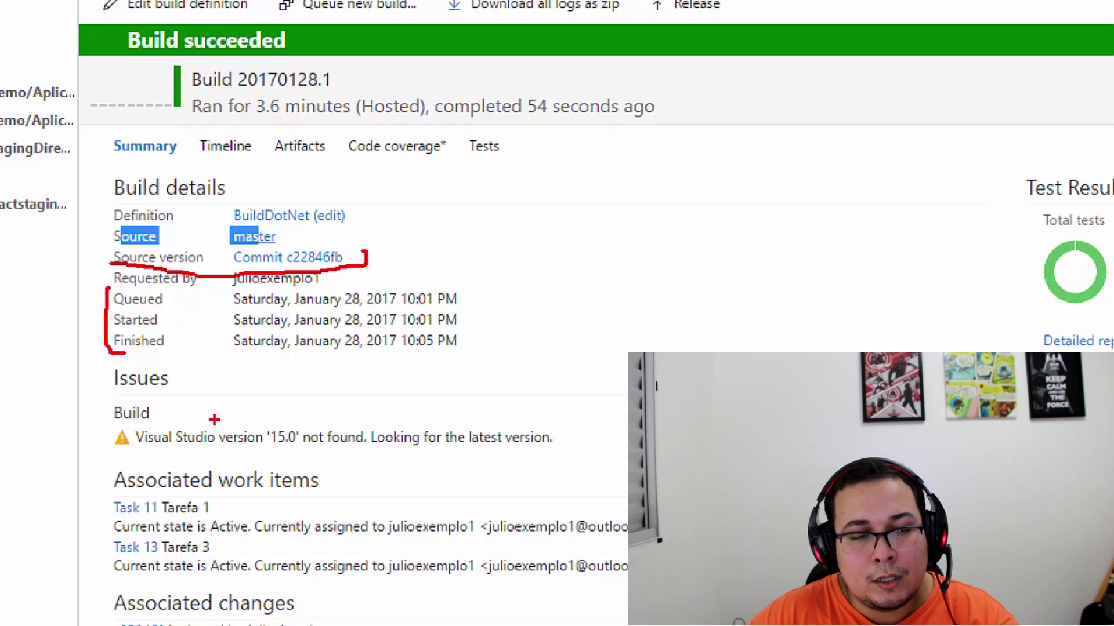
mouse_move(120, 392)
mouse_down()
mouse_move(101, 447)
mouse_move(135, 450)
mouse_up()
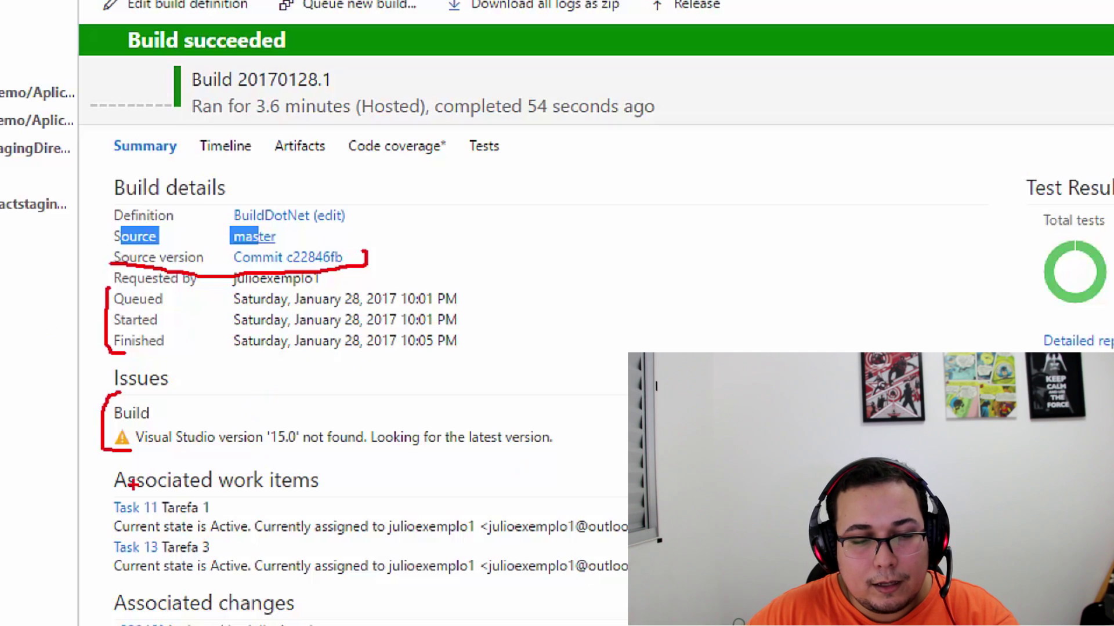
key(Escape)
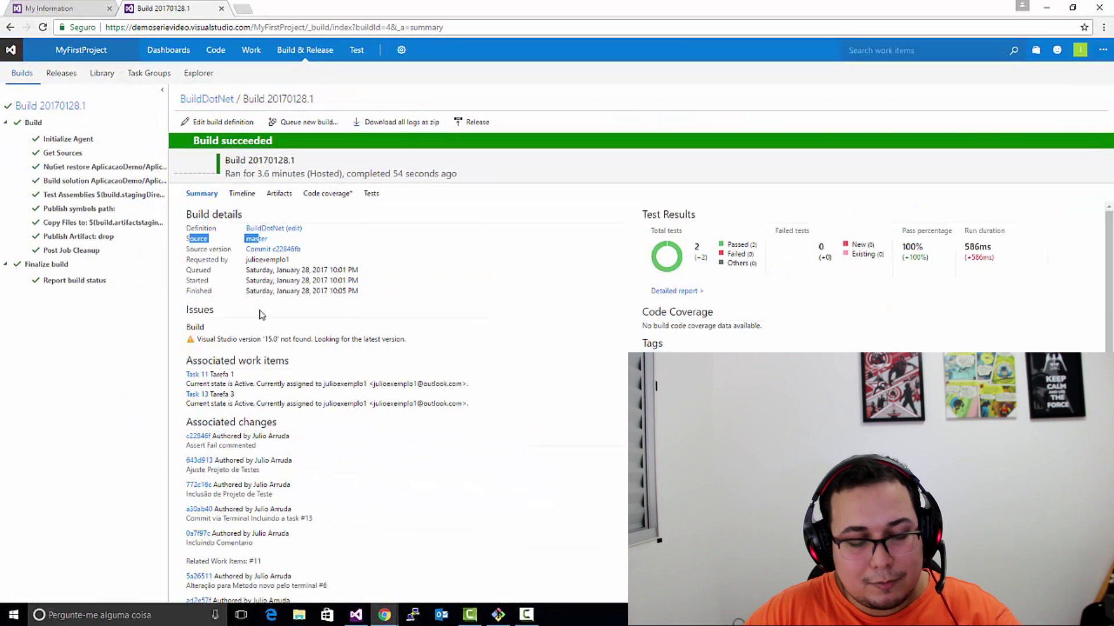
Step: Examine the work items and changes associated with the build, along with its test results
key(ctrl+1)
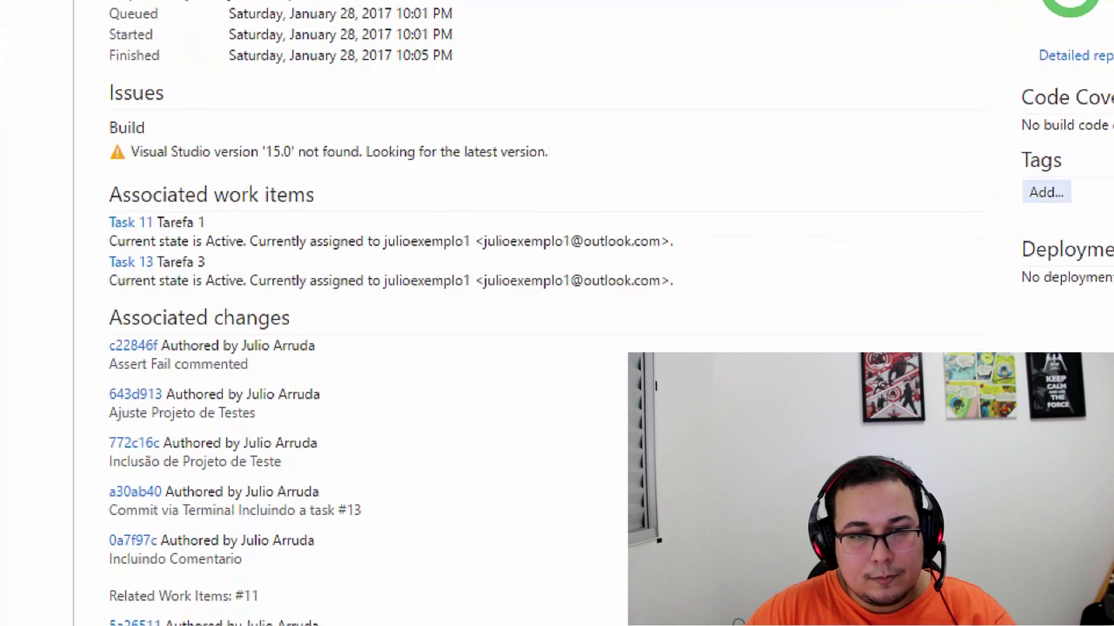
click(262, 586)
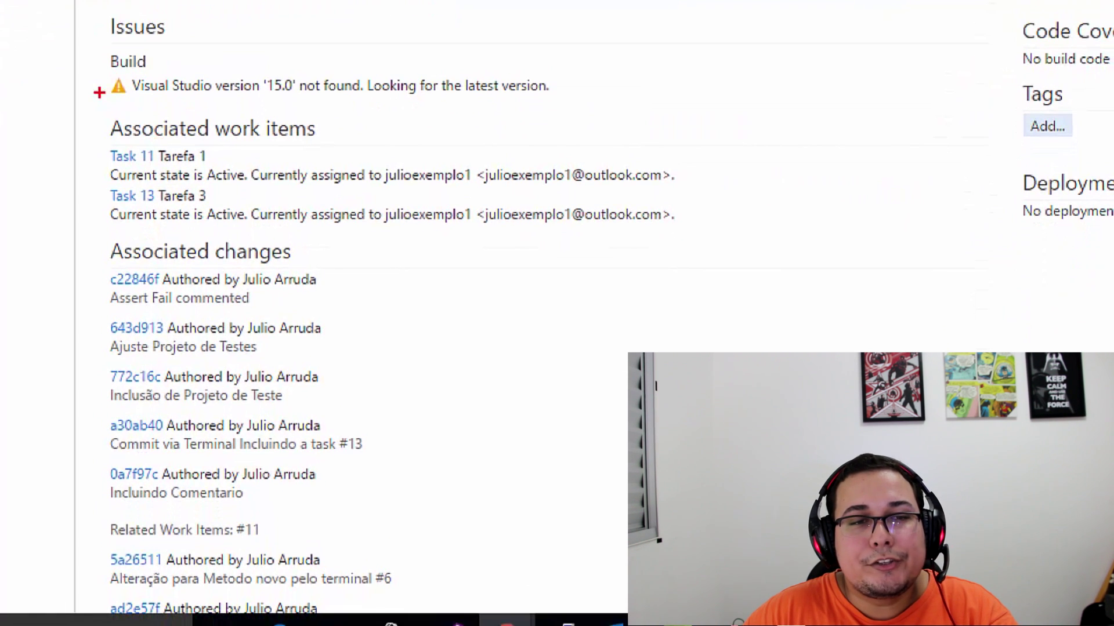
mouse_move(111, 111)
mouse_down()
mouse_move(94, 115)
mouse_move(85, 158)
mouse_move(93, 221)
mouse_move(129, 229)
mouse_up()
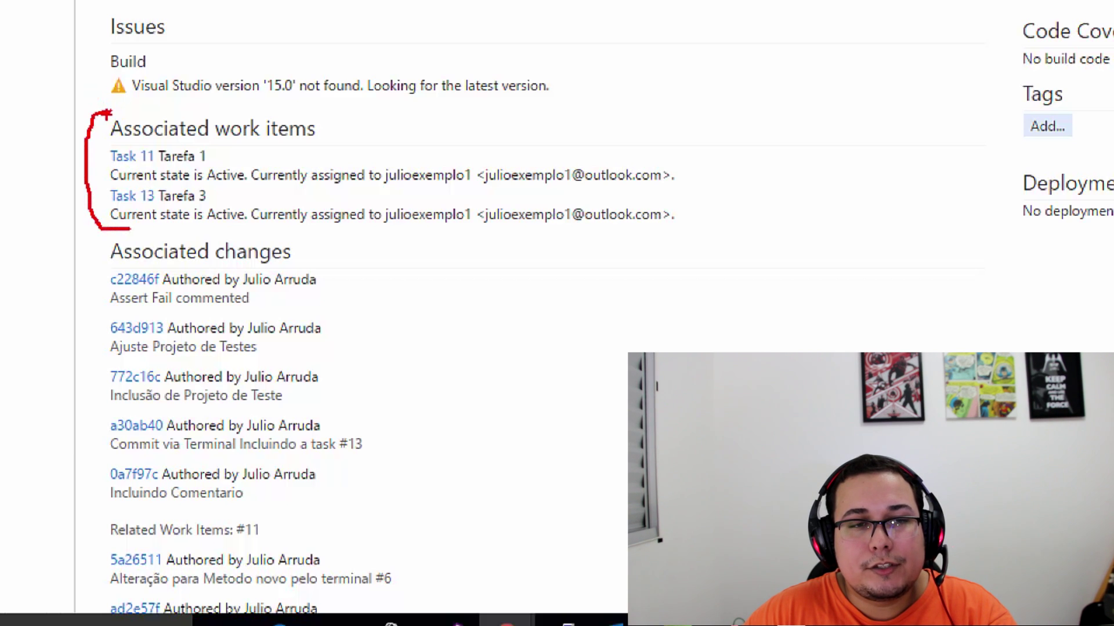
drag(110, 113, 129, 114)
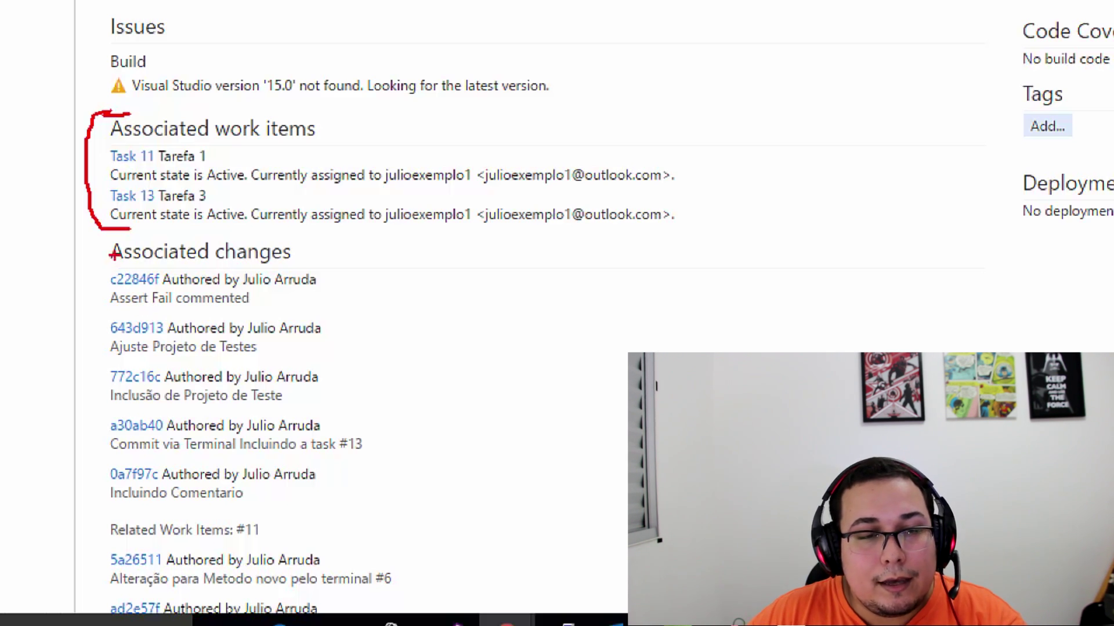
mouse_move(120, 239)
mouse_down()
mouse_move(103, 239)
mouse_move(89, 293)
mouse_move(82, 568)
mouse_move(123, 566)
mouse_up()
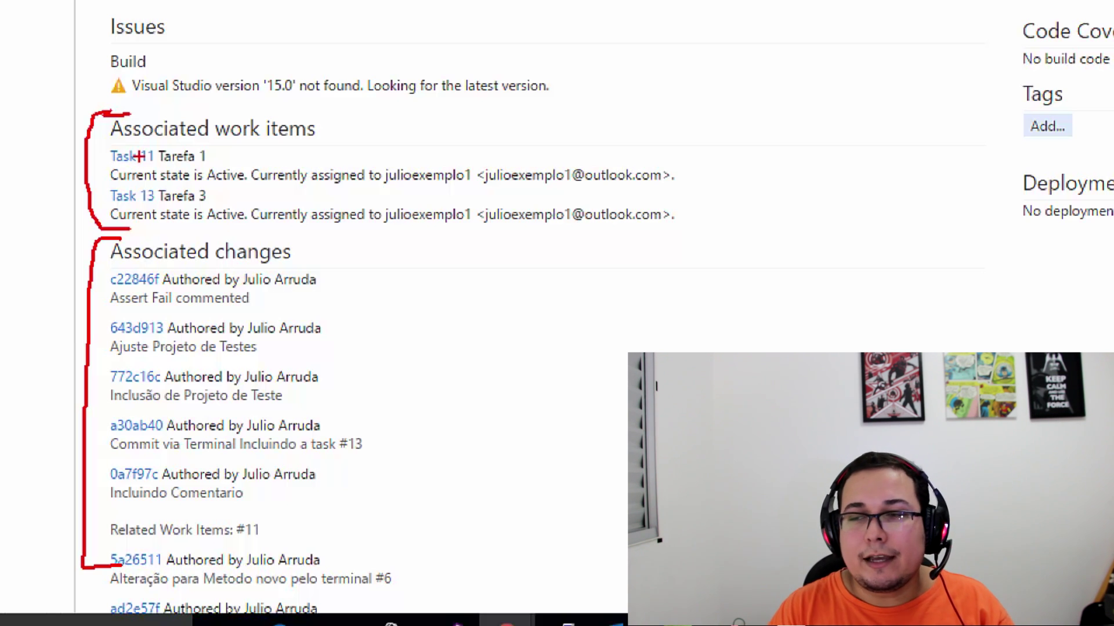
key(Escape)
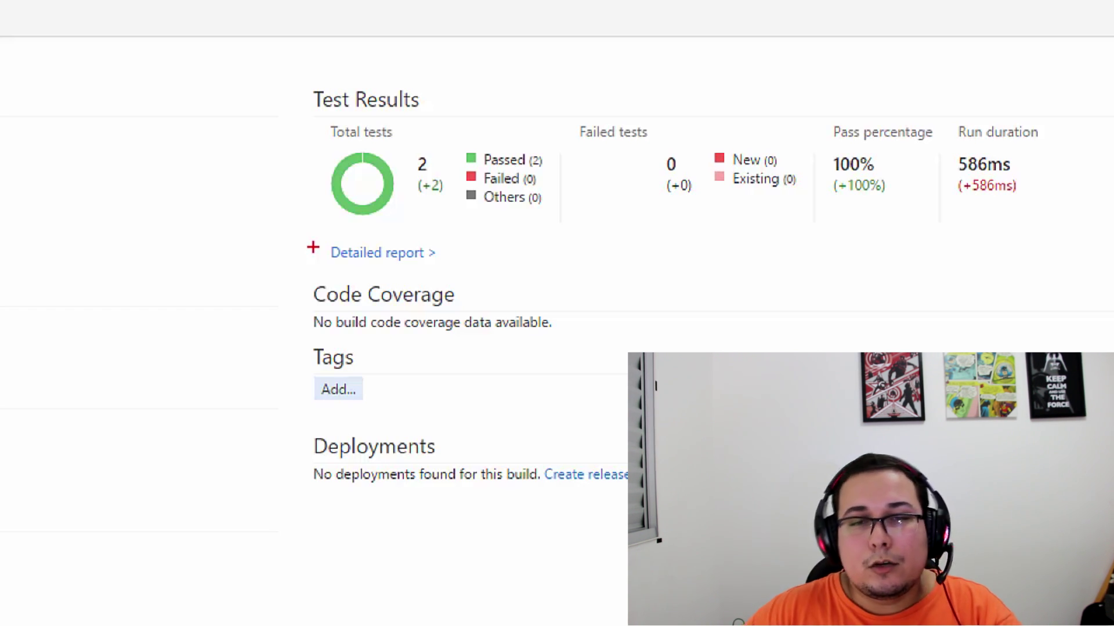
mouse_move(313, 248)
mouse_down()
mouse_move(312, 75)
mouse_move(485, 68)
mouse_move(1067, 107)
mouse_move(1068, 228)
mouse_move(1055, 279)
mouse_move(310, 277)
mouse_move(316, 226)
mouse_up()
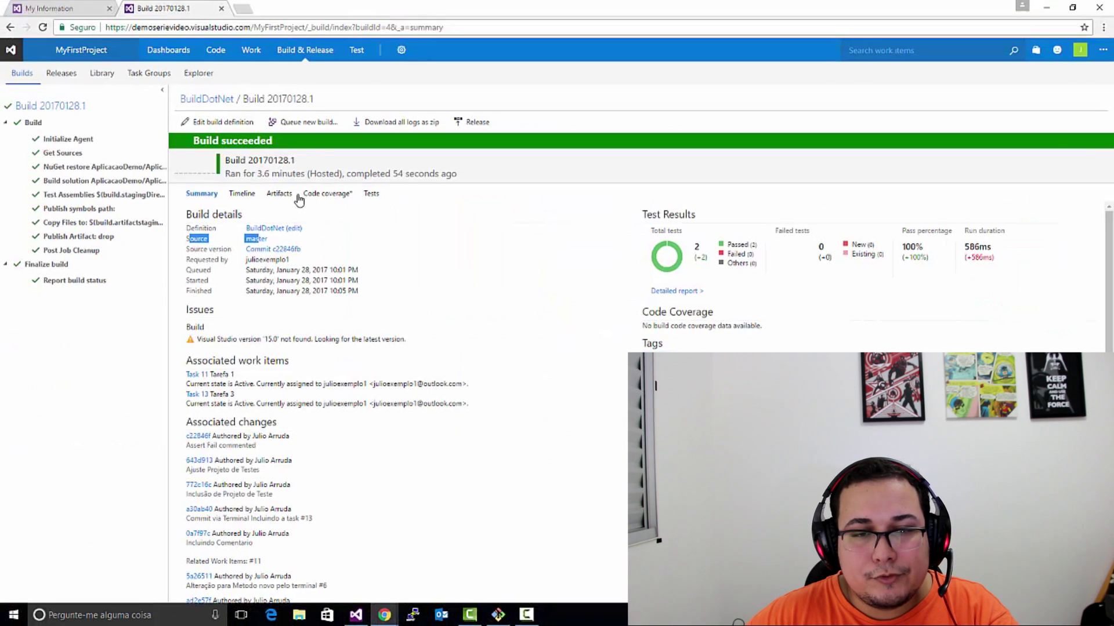
Step: Explore the build's drop artifact down to the bin folder of AplicacaoDemo under _PublishedWebsites, and close the artifacts explorer
click(278, 194)
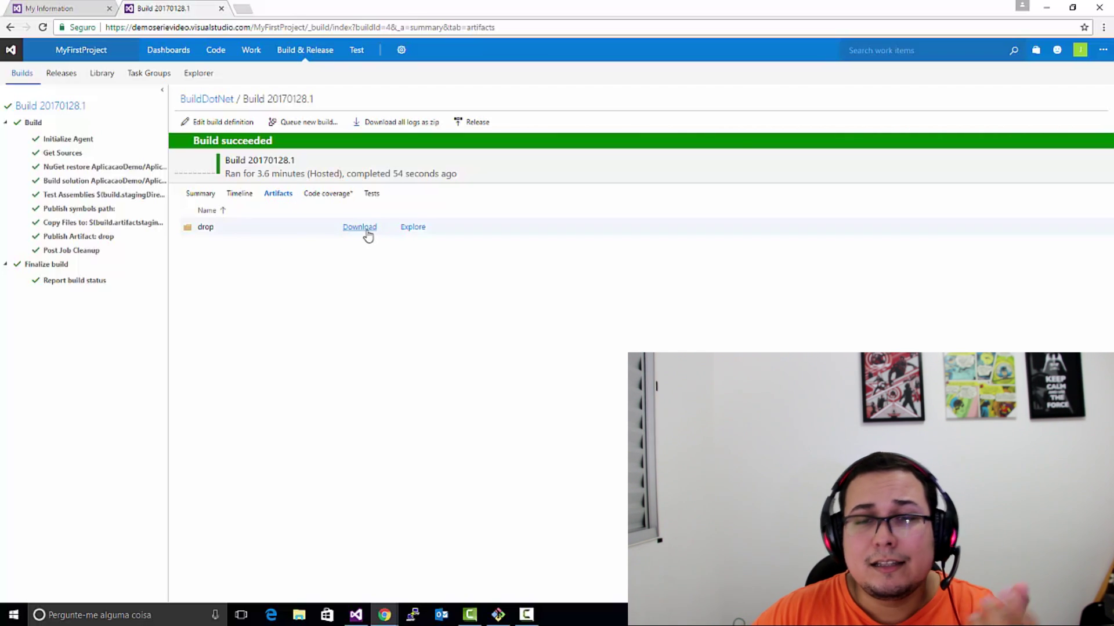
click(413, 228)
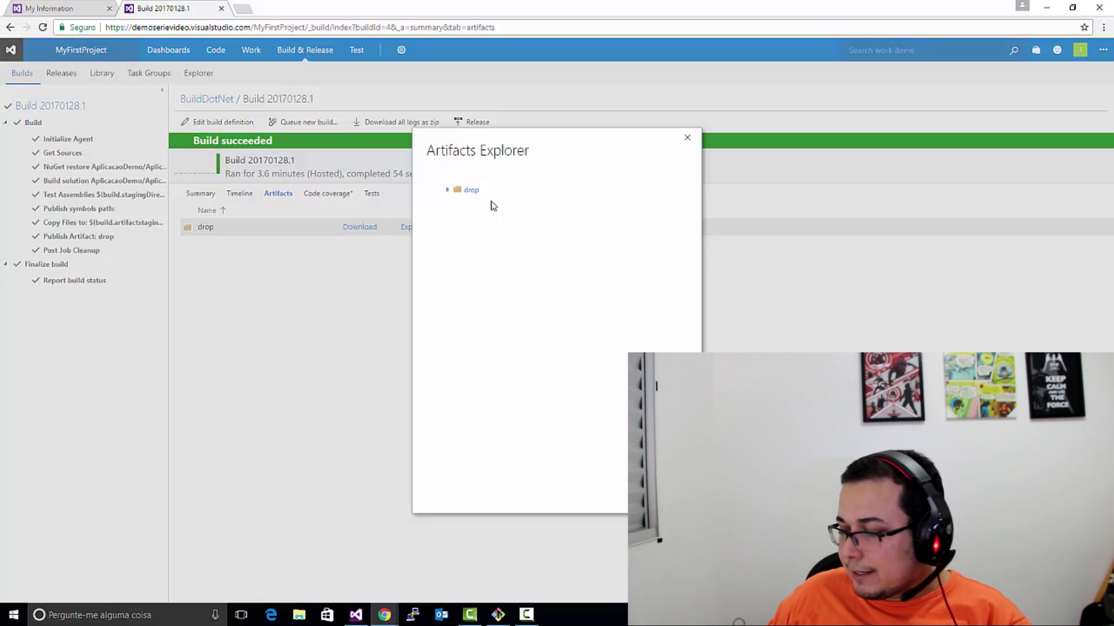
click(448, 190)
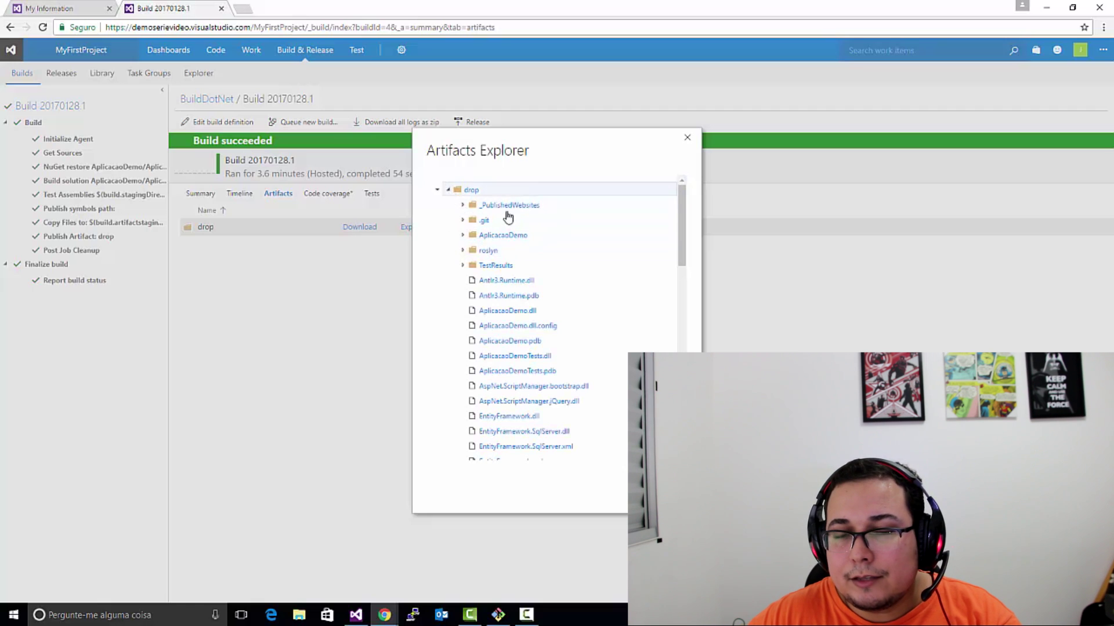
click(464, 206)
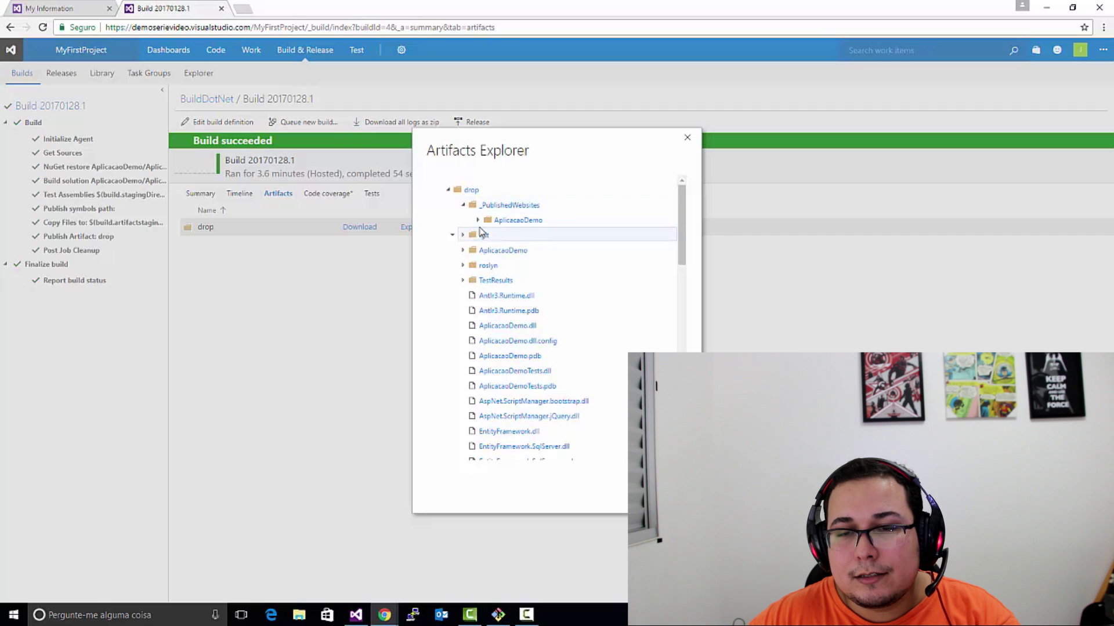
click(477, 221)
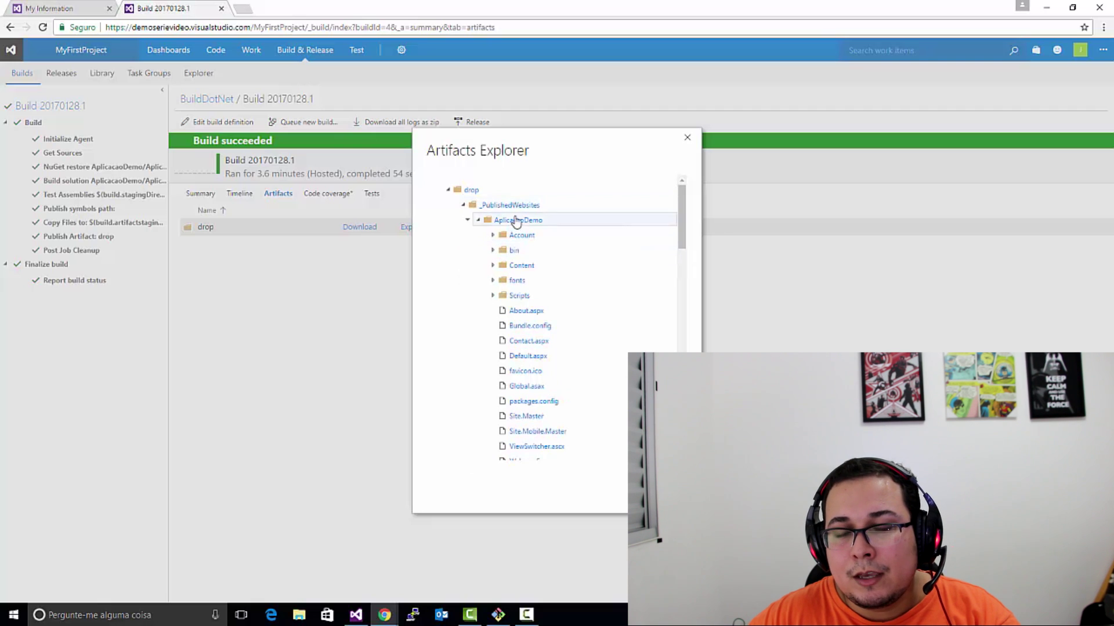
scroll(522, 229, down, 3)
scroll(523, 237, up, 2)
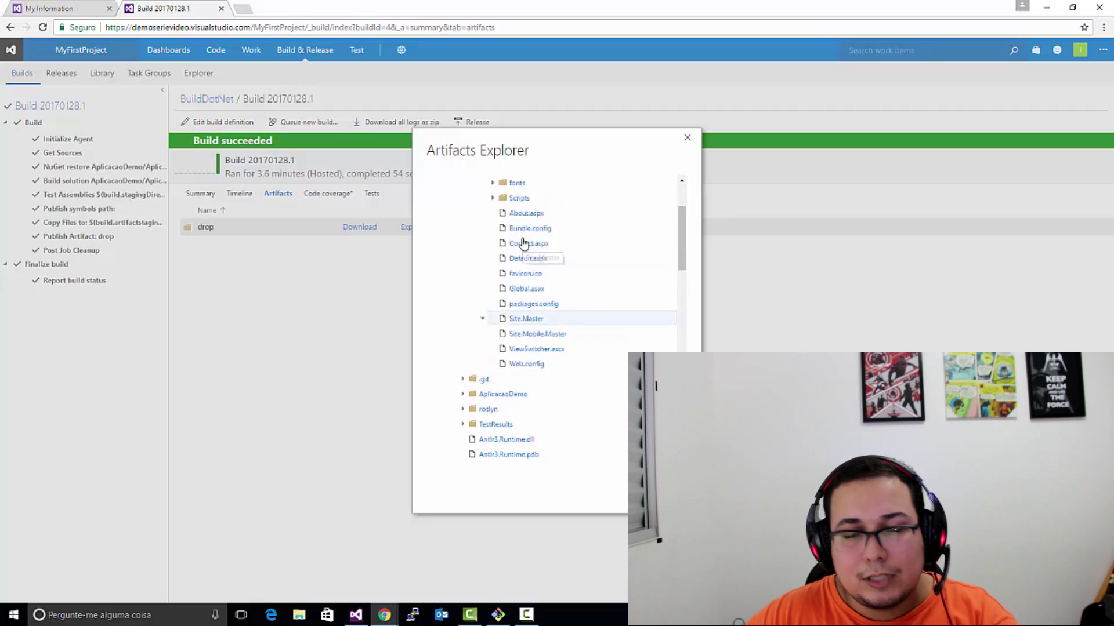
scroll(523, 242, up, 1)
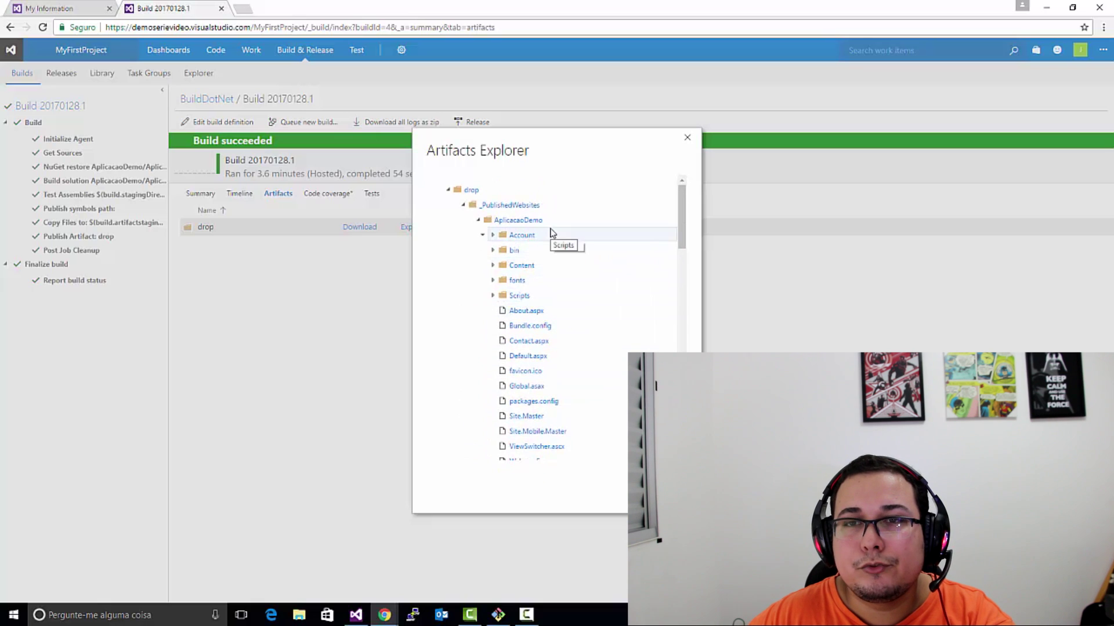
click(537, 254)
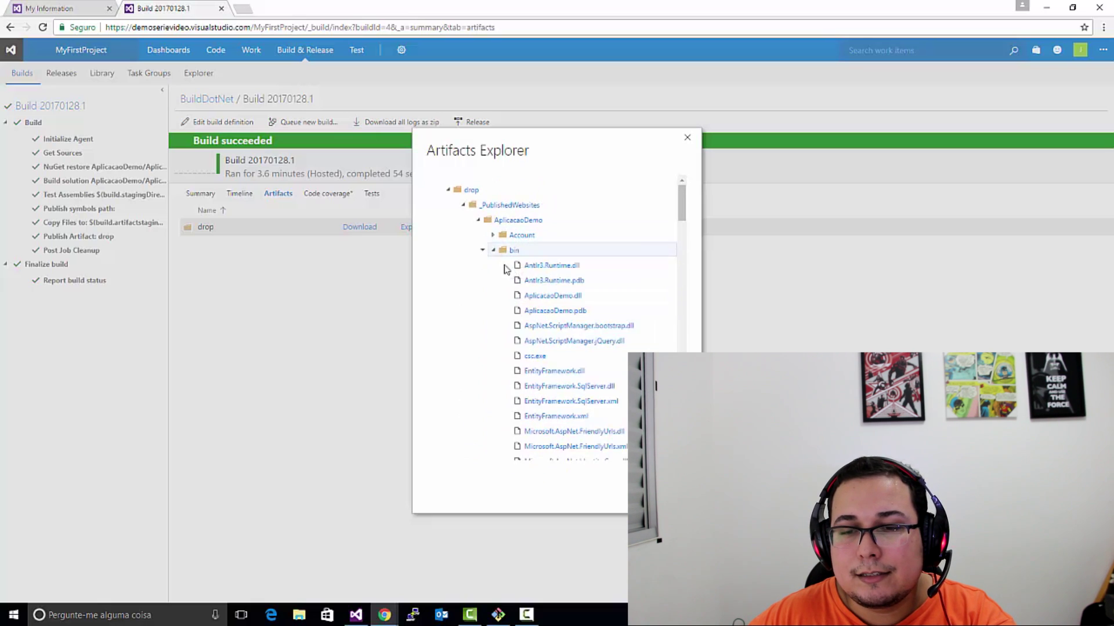
scroll(561, 370, down, 9)
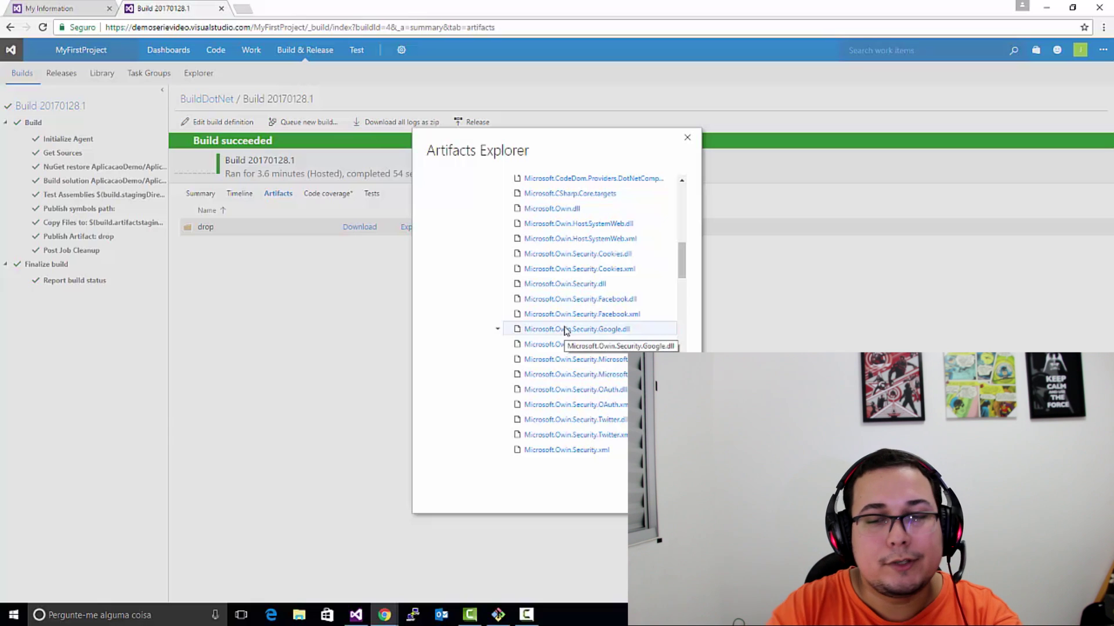
click(688, 137)
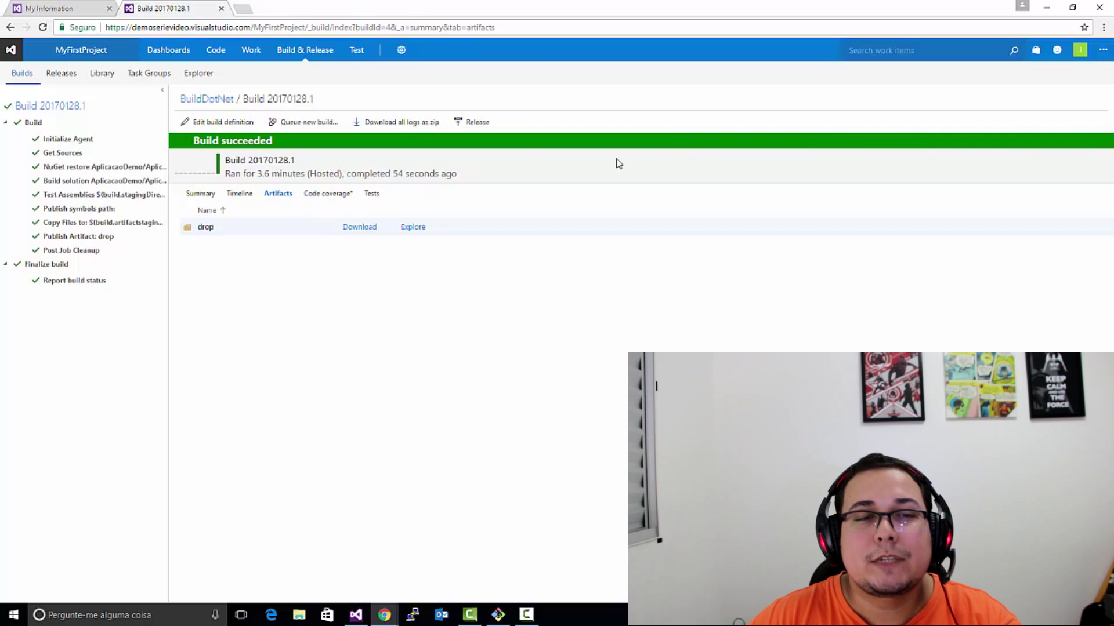
Step: Create an empty build definition using the MyFirstProject repository, master branch and Hosted agent queue
click(26, 81)
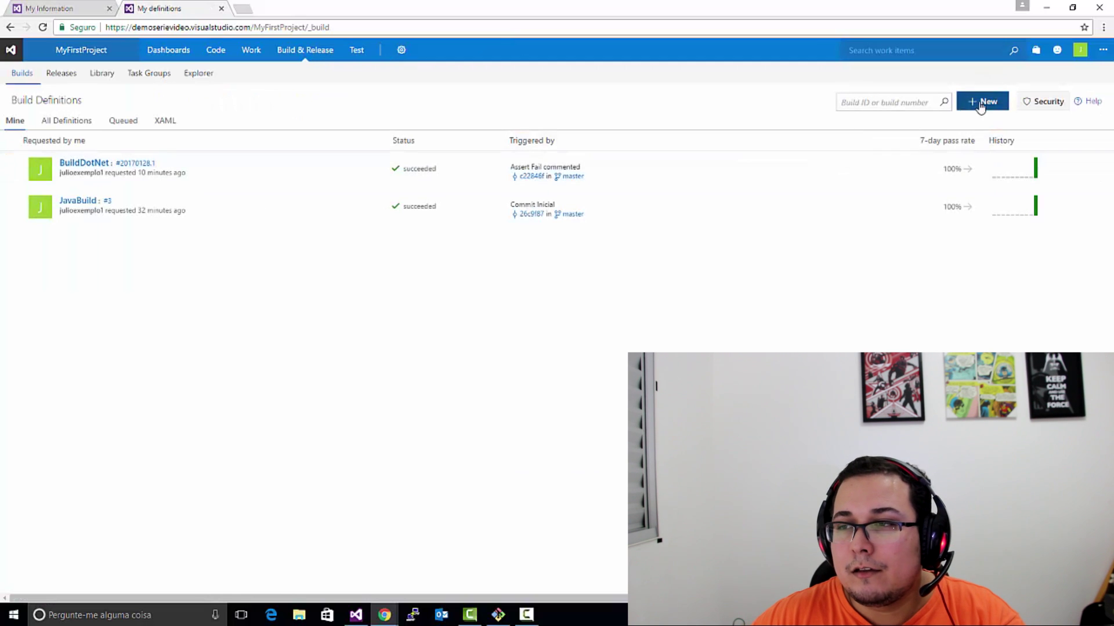
click(976, 111)
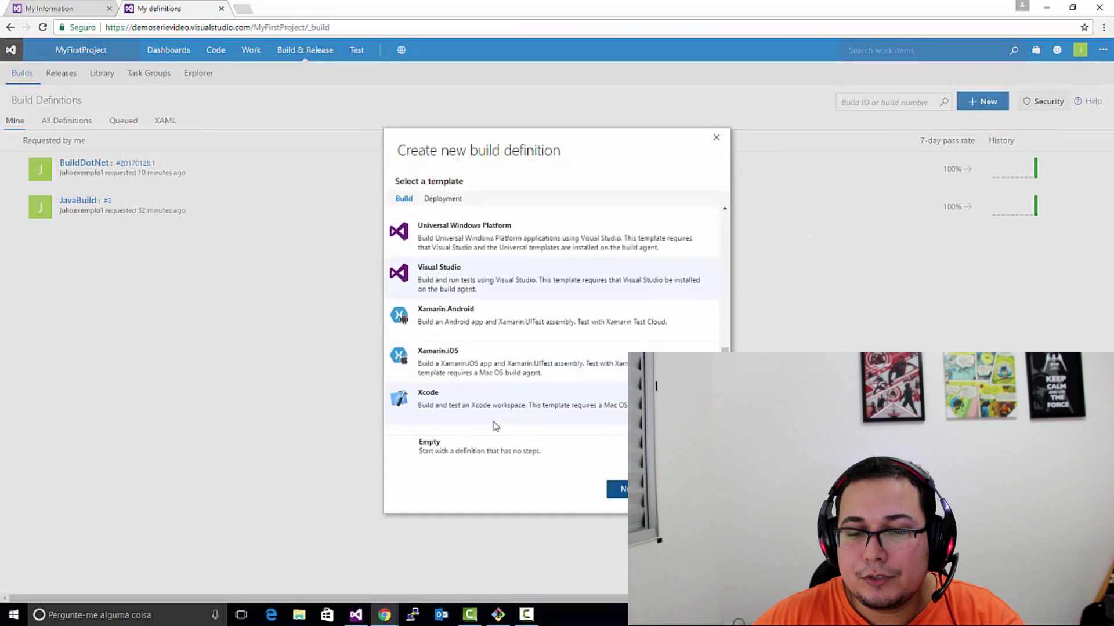
click(473, 447)
click(620, 490)
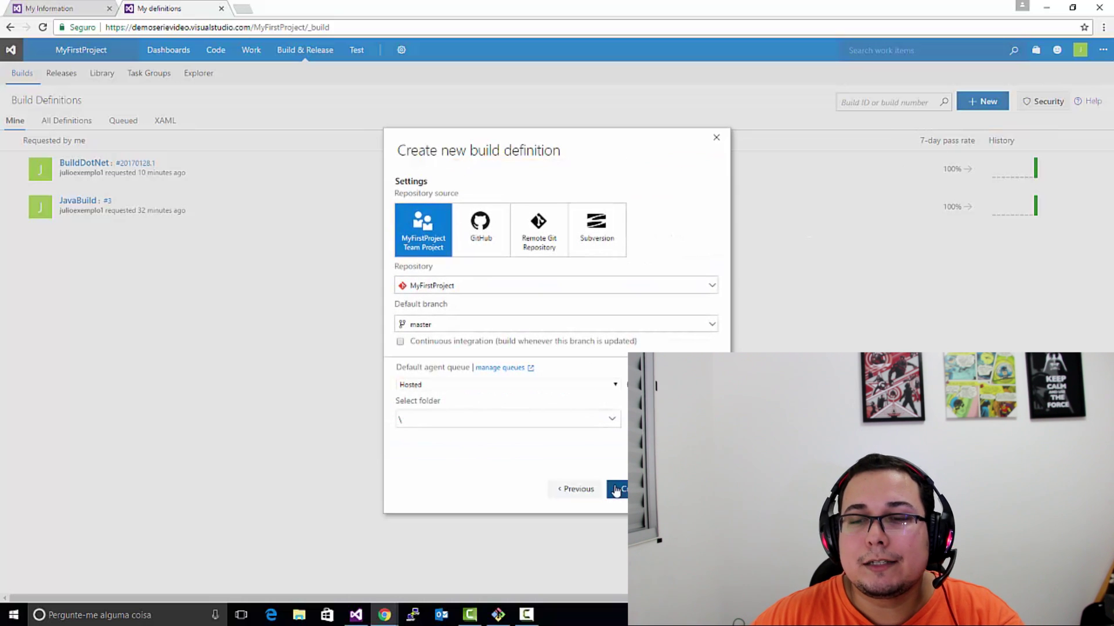
click(616, 491)
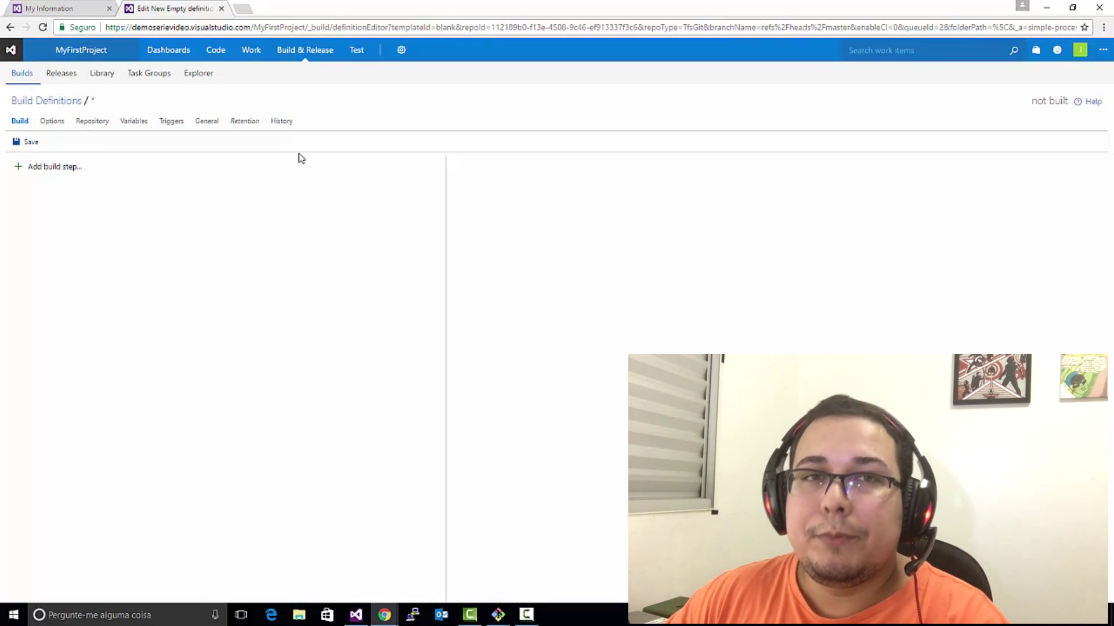
Step: Open the task catalog for a build step and examine the Build tasks, from .NET Core through MSBuild to Xamarin and Xcode
click(66, 174)
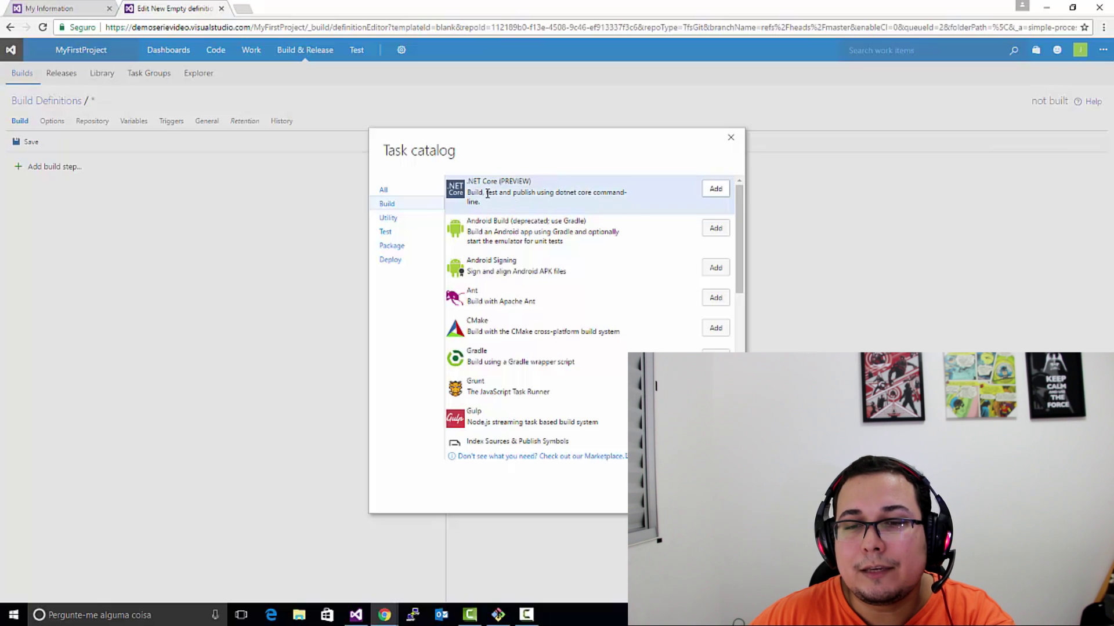
drag(468, 181, 530, 182)
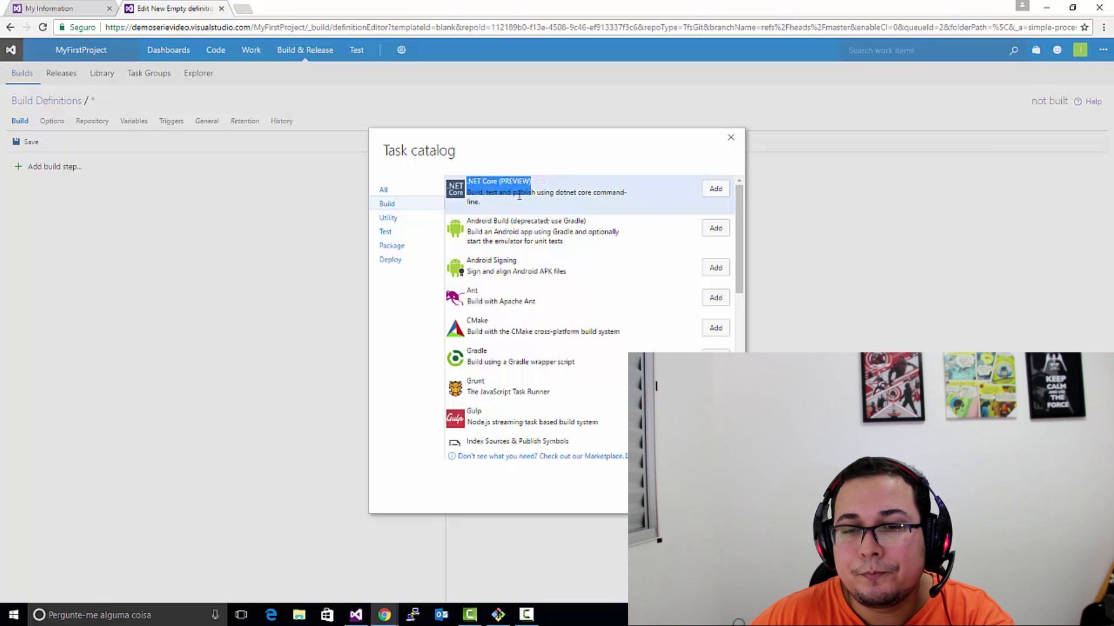
scroll(480, 203, down, 1)
scroll(480, 203, up, 2)
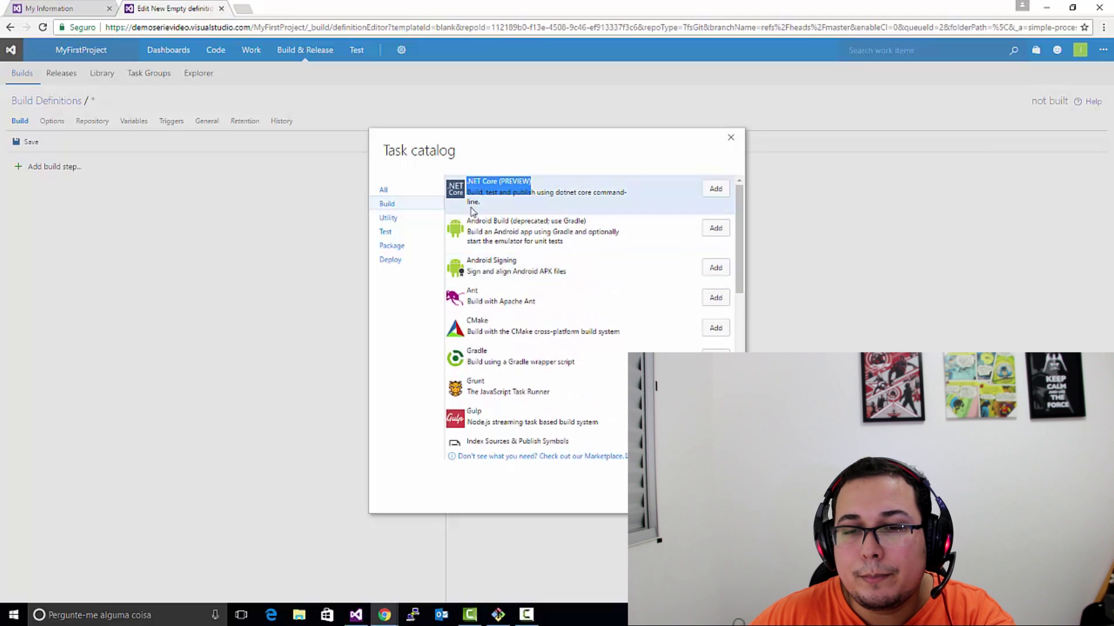
drag(467, 220, 586, 222)
scroll(503, 231, down, 2)
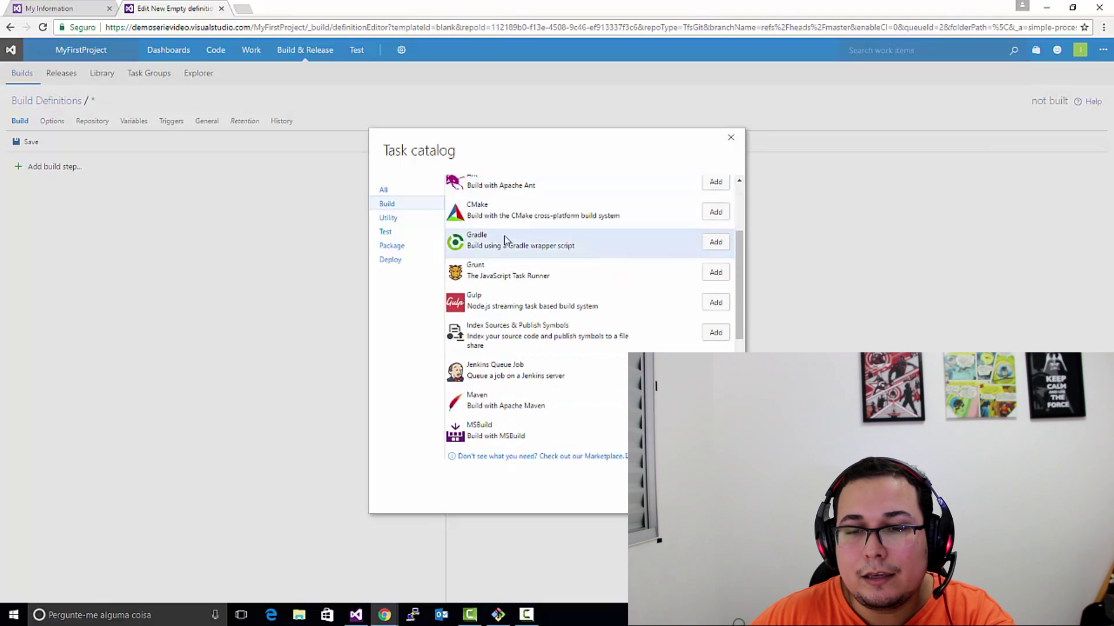
drag(484, 236, 487, 244)
scroll(502, 277, down, 1)
scroll(502, 277, down, 1)
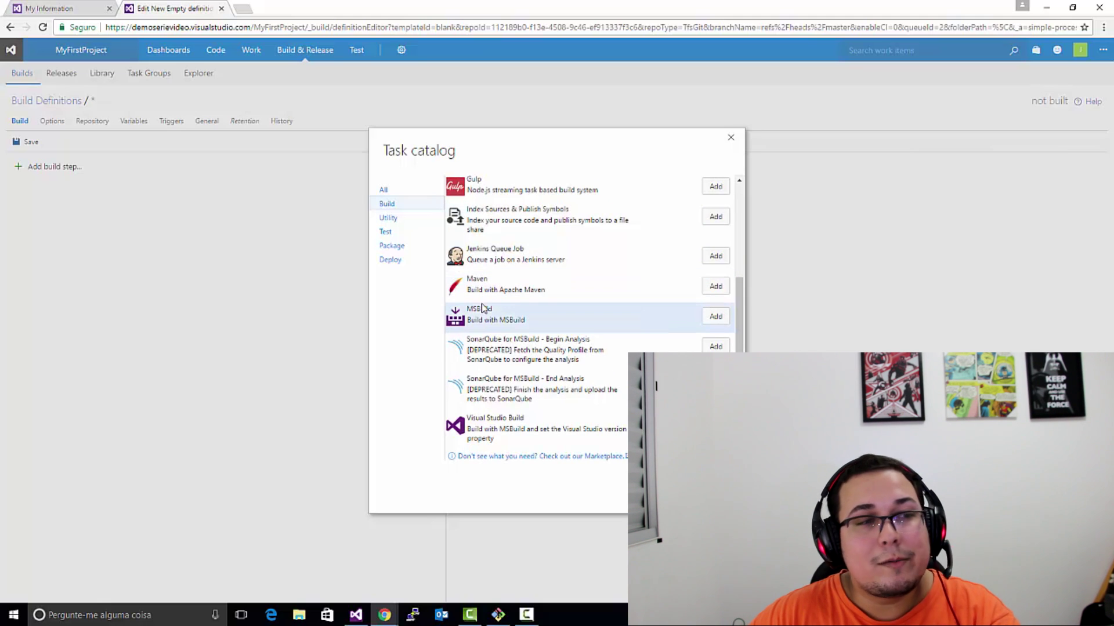
scroll(487, 298, down, 1)
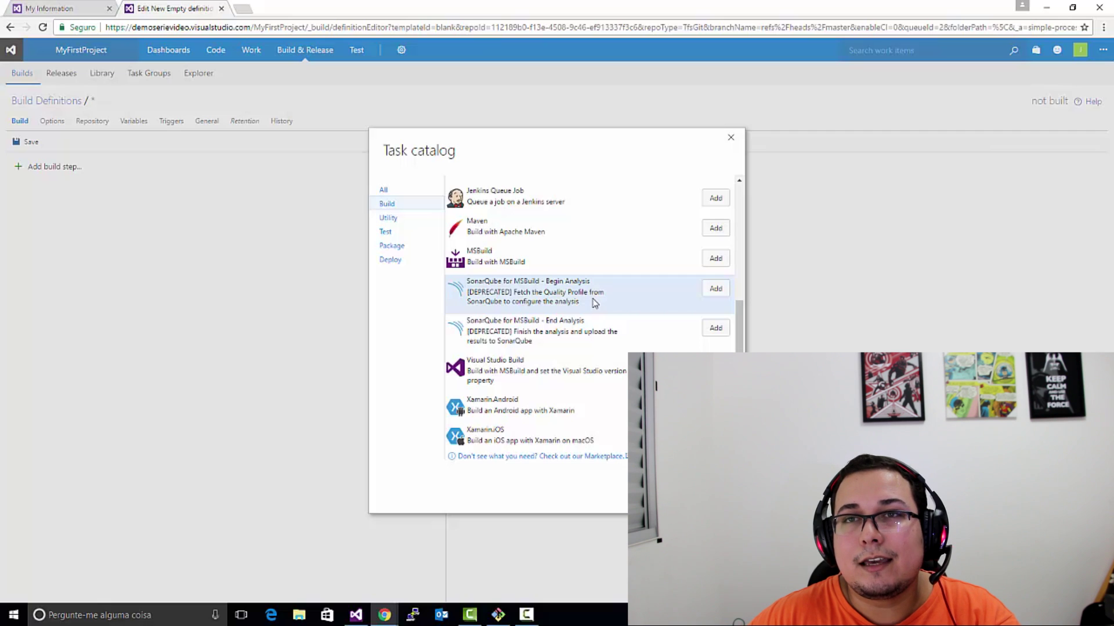
scroll(594, 302, down, 2)
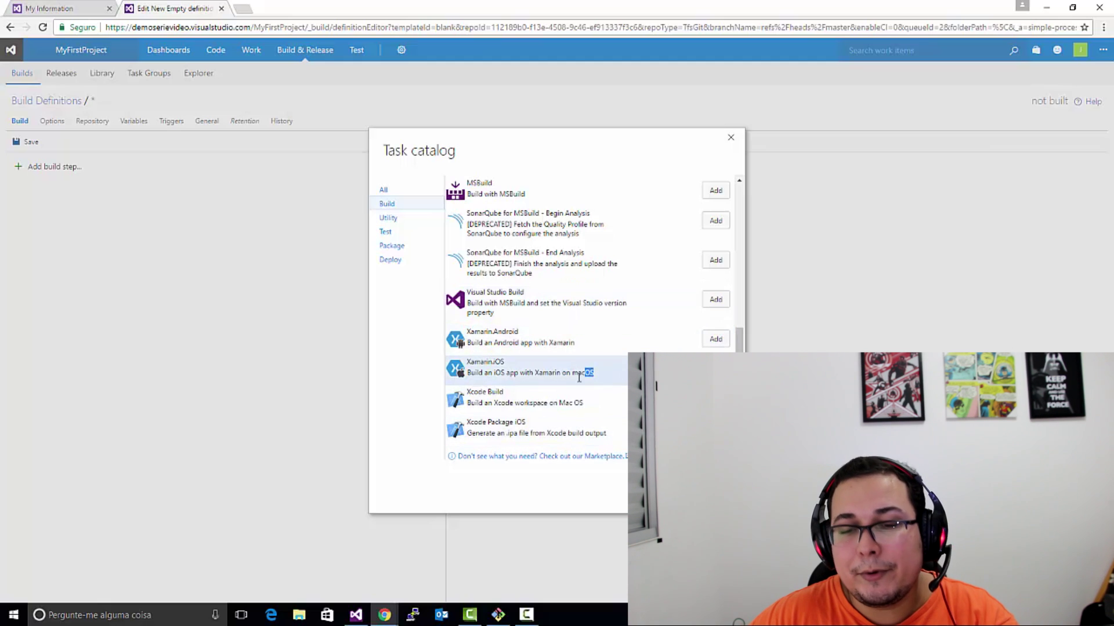
drag(585, 379, 493, 343)
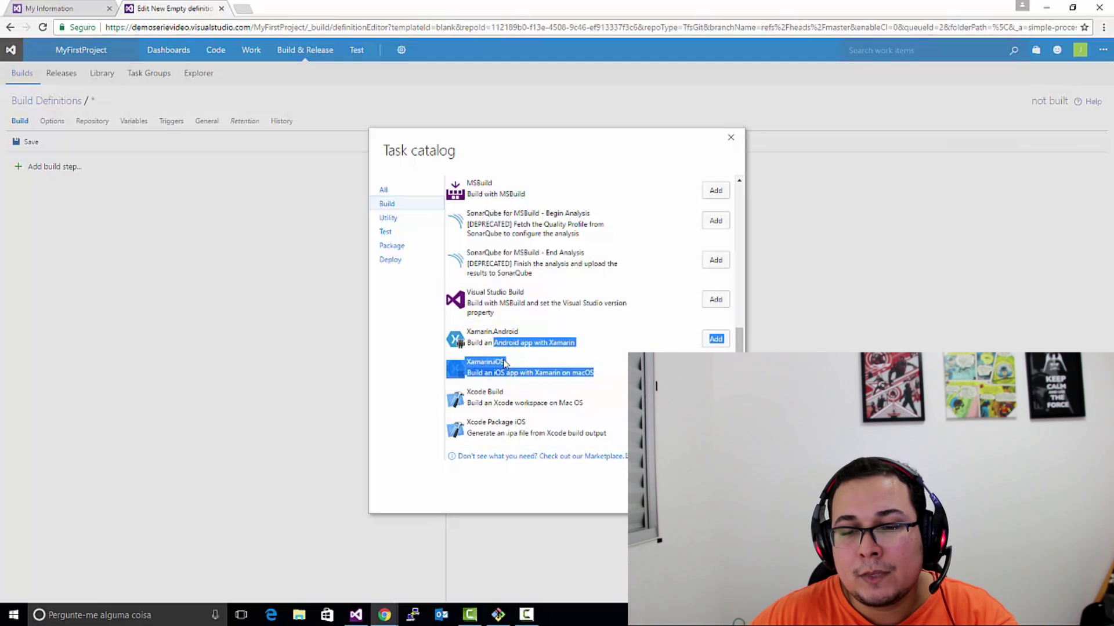
Step: Examine the Utility, Test and Deploy tasks in the catalog, including Shell Script and the Azure deployment tasks
click(409, 220)
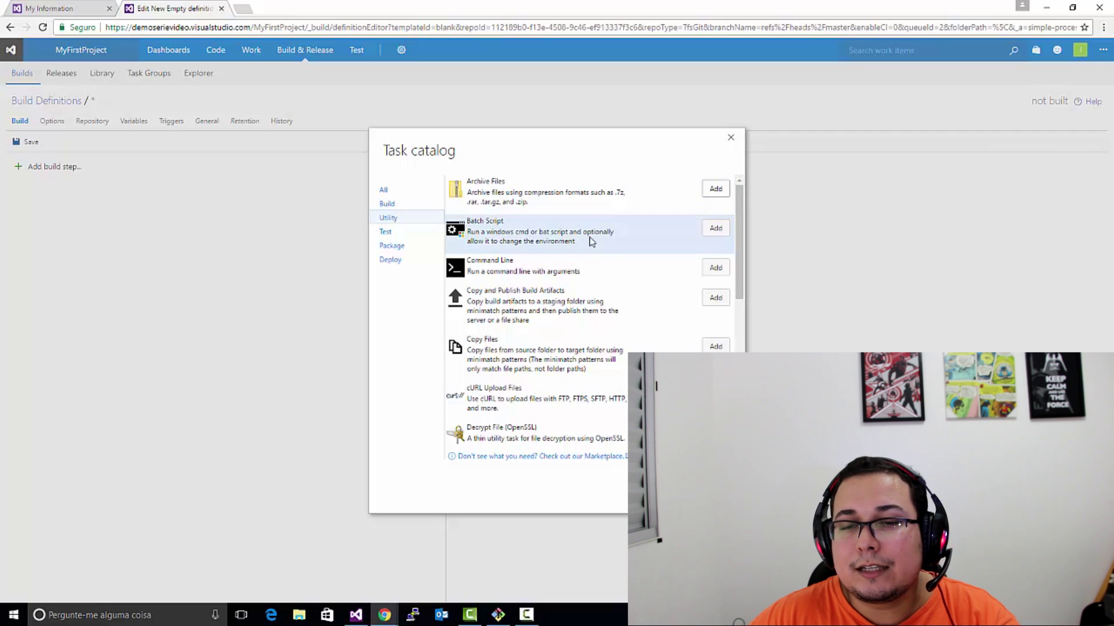
scroll(587, 274, down, 4)
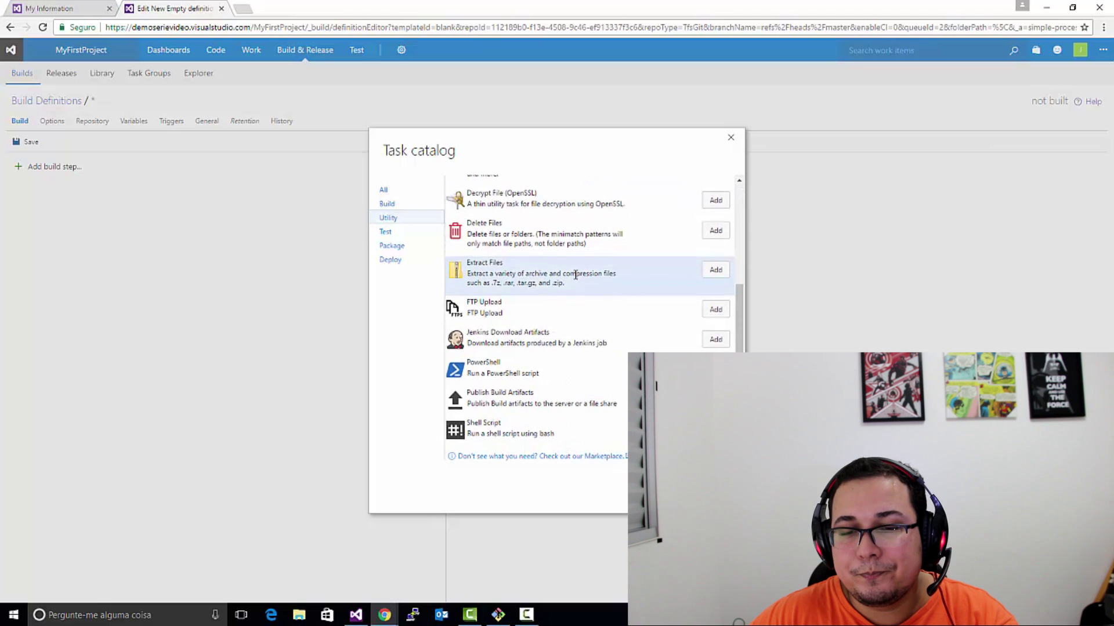
scroll(576, 275, down, 2)
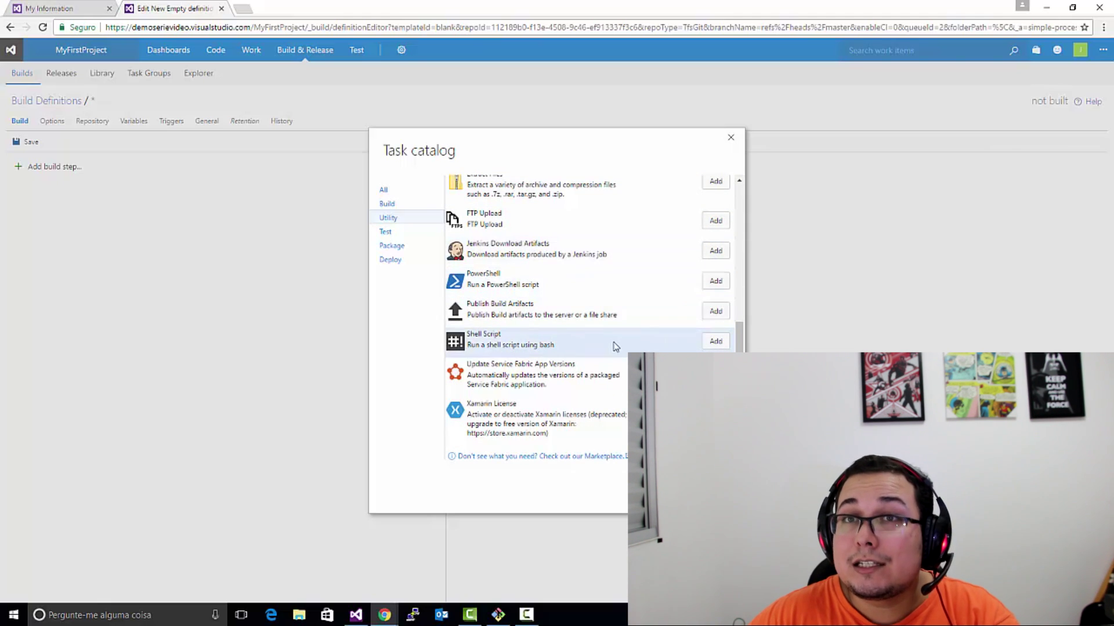
drag(615, 346, 462, 331)
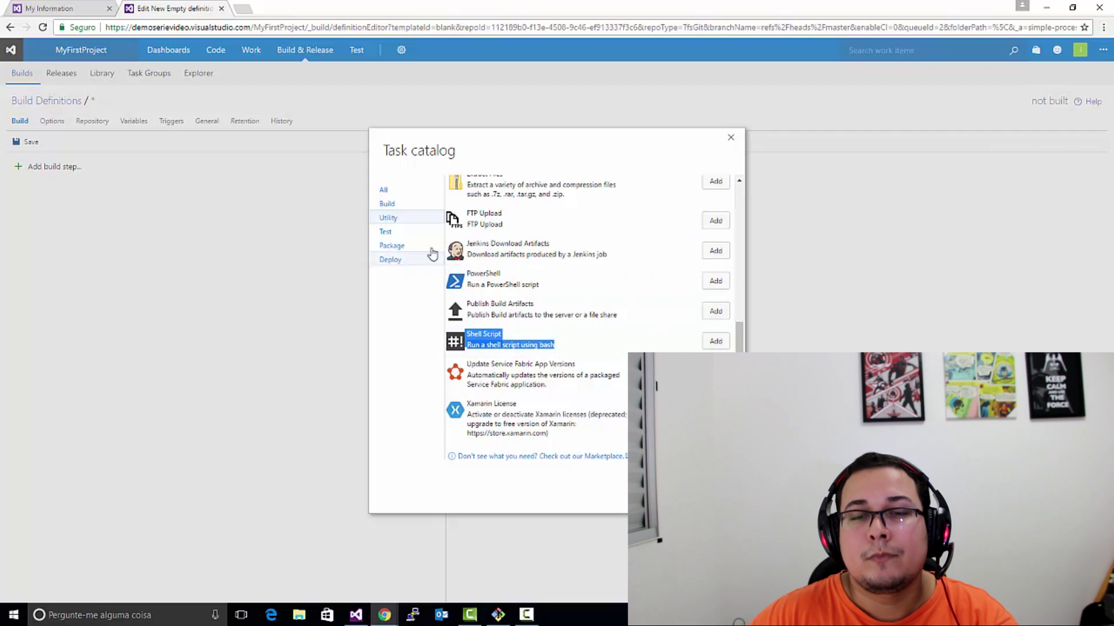
click(386, 232)
scroll(550, 314, down, 2)
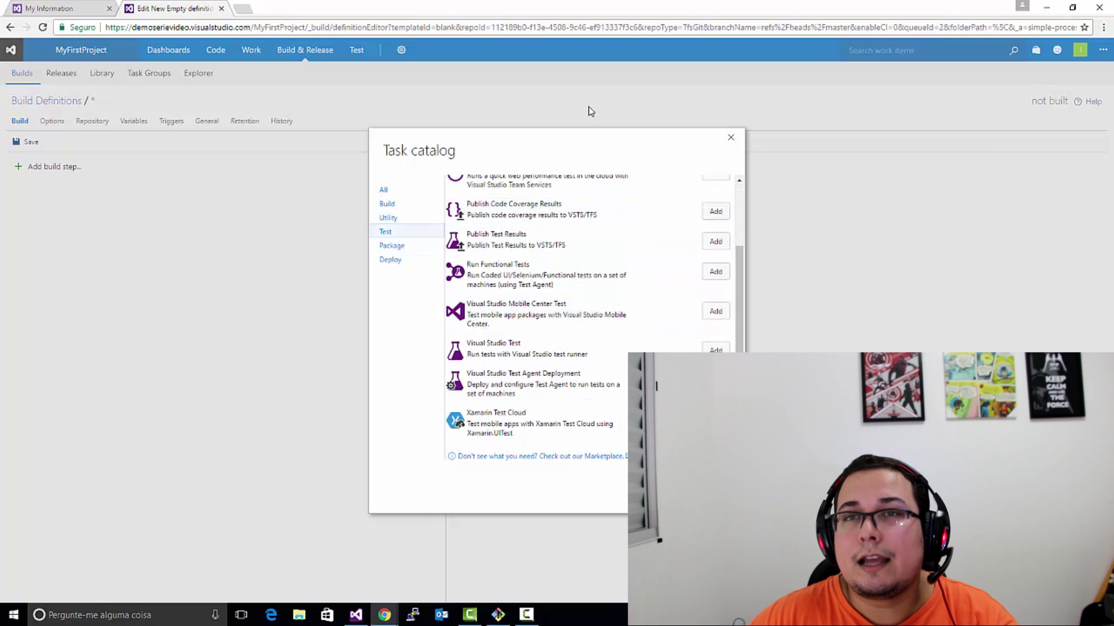
click(418, 264)
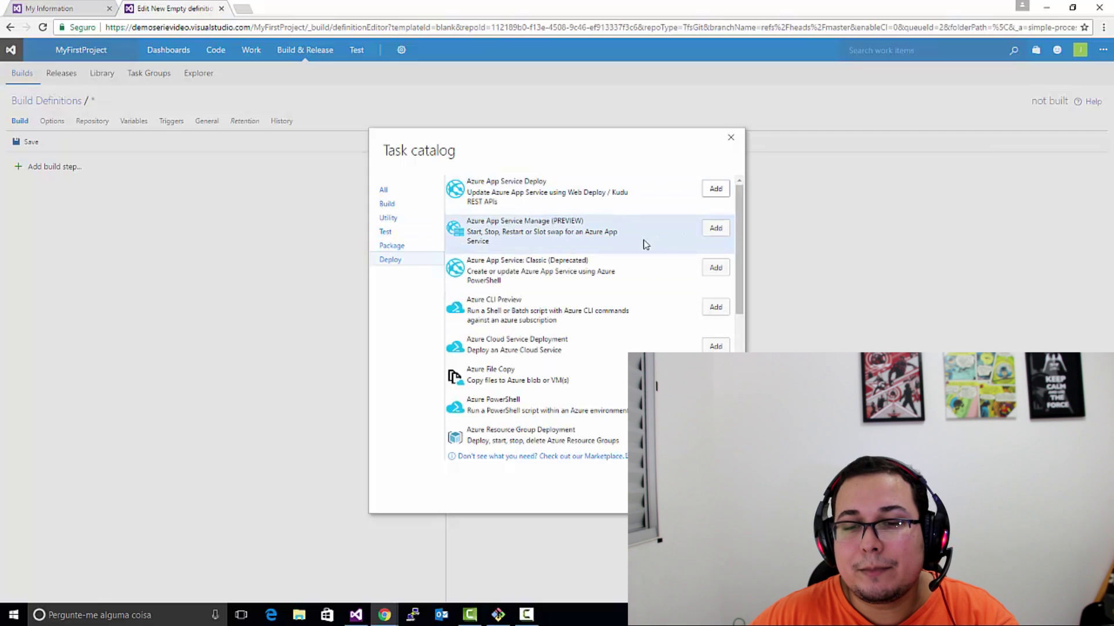
scroll(646, 242, down, 5)
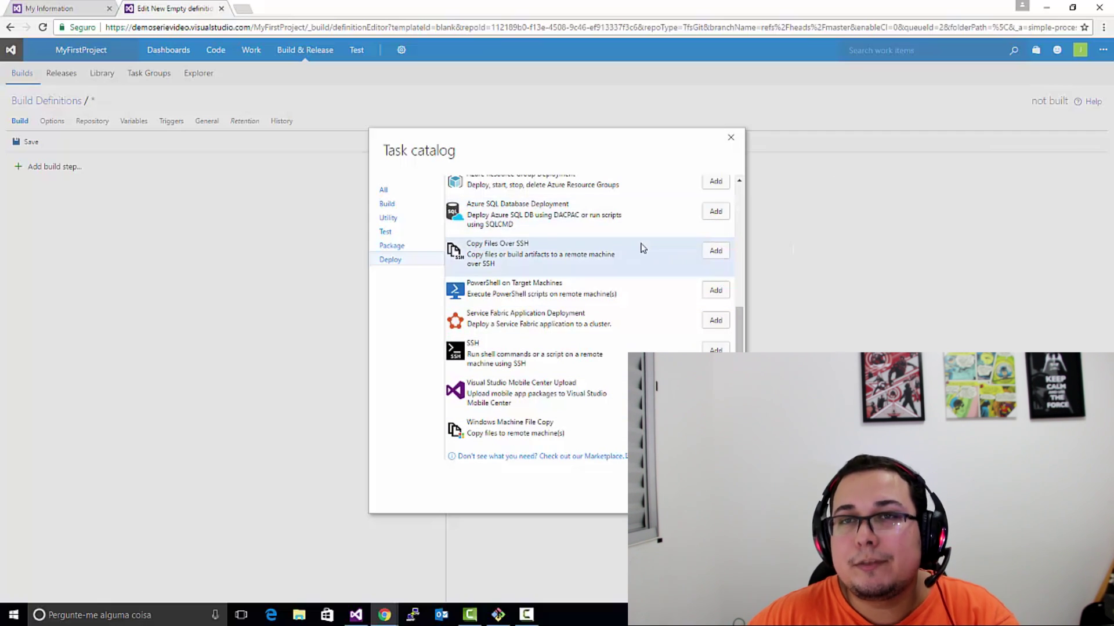
Step: Browse the Build and release extensions for Visual Studio Team Services in the Marketplace, and close its page
click(550, 458)
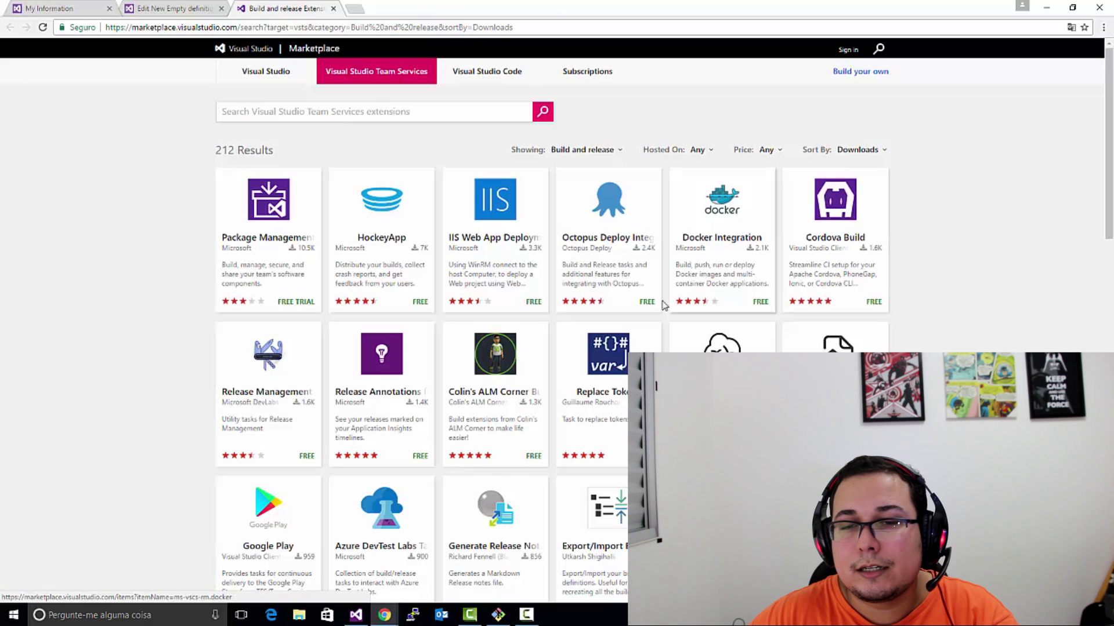
scroll(380, 287, down, 1)
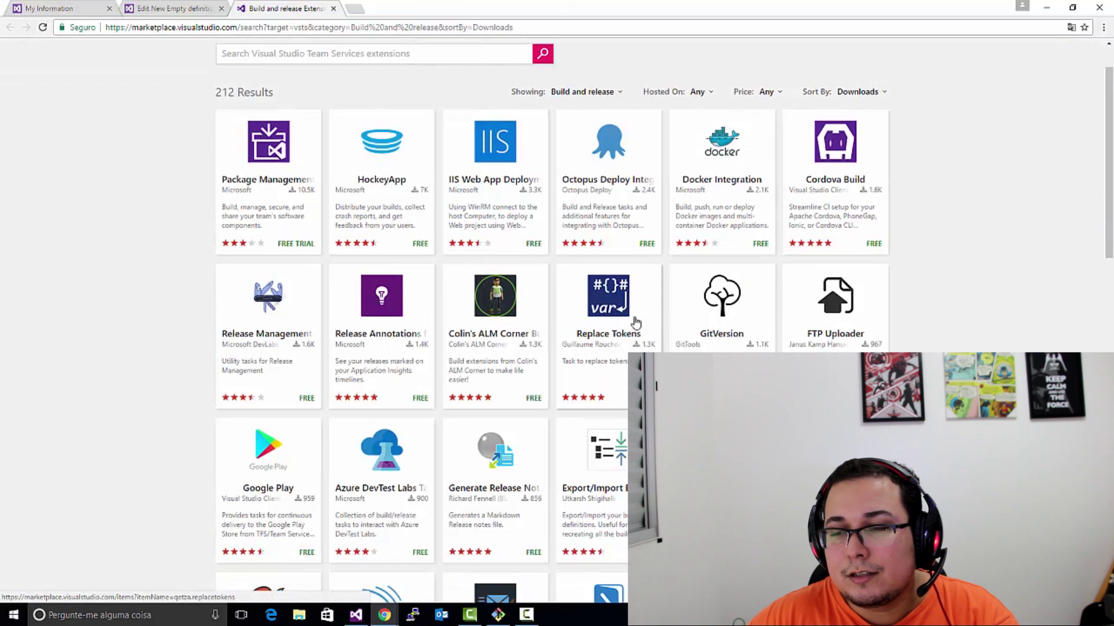
scroll(770, 340, down, 3)
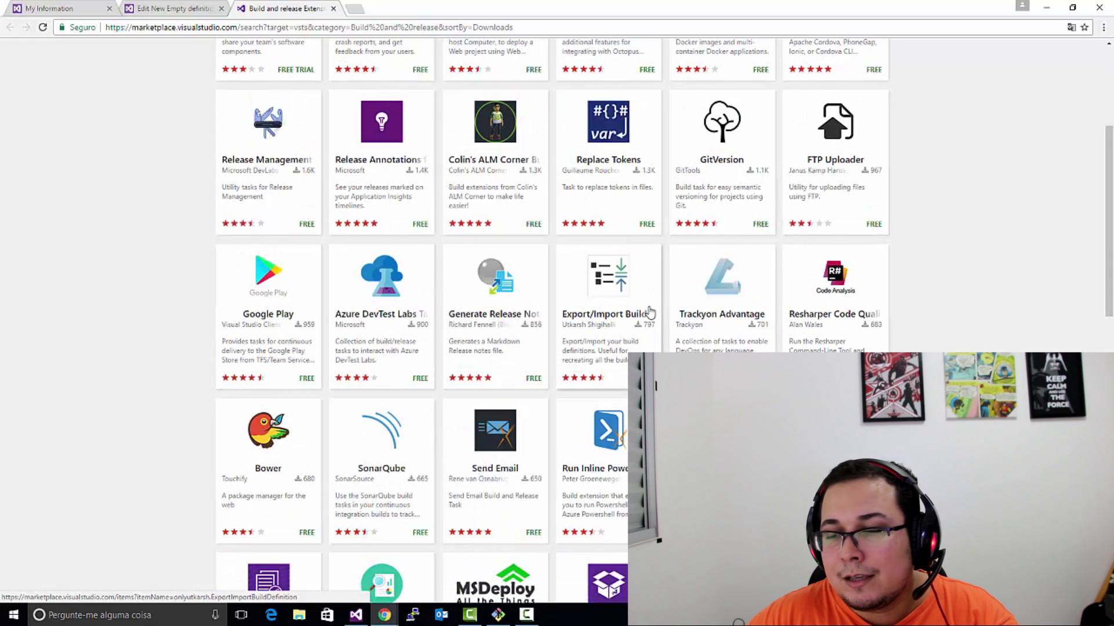
scroll(722, 372, down, 1)
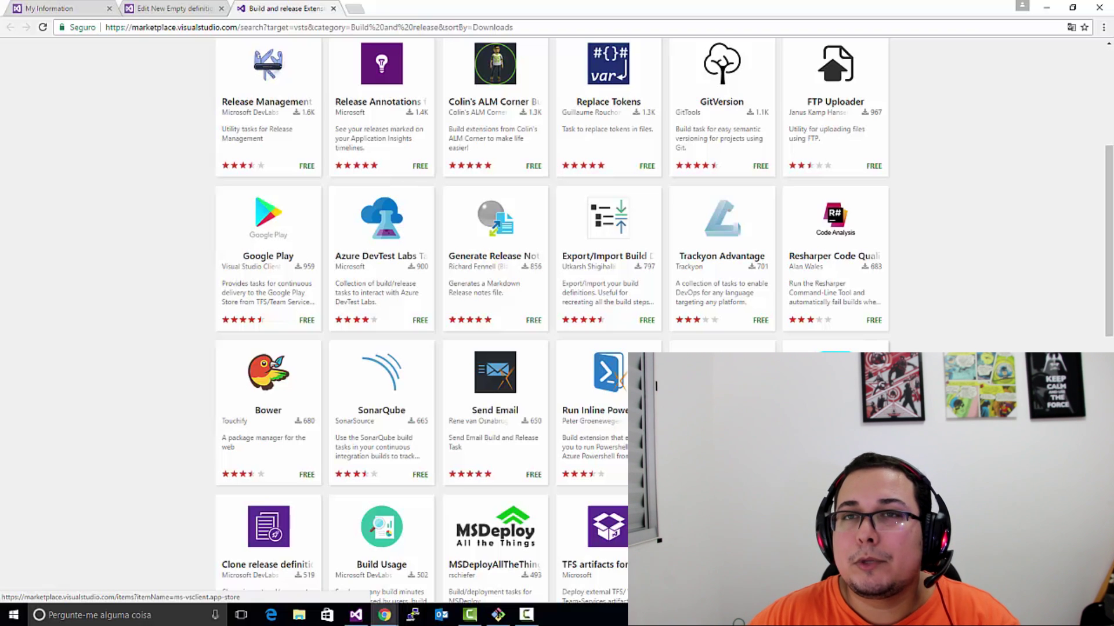
middle_click(551, 268)
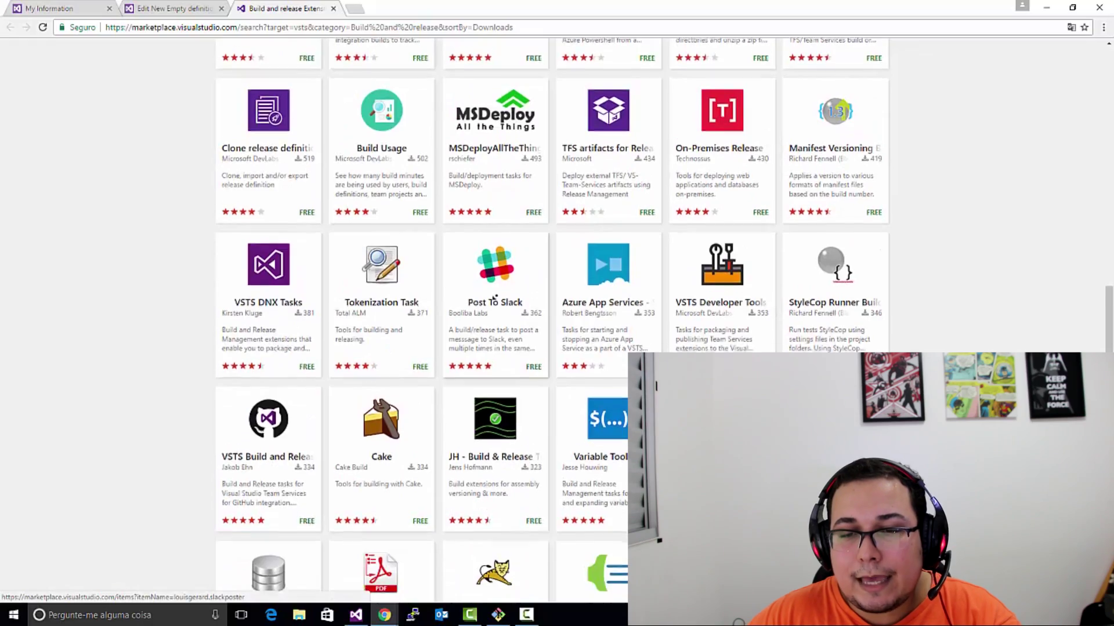
scroll(542, 413, down, 4)
scroll(542, 413, up, 10)
click(333, 9)
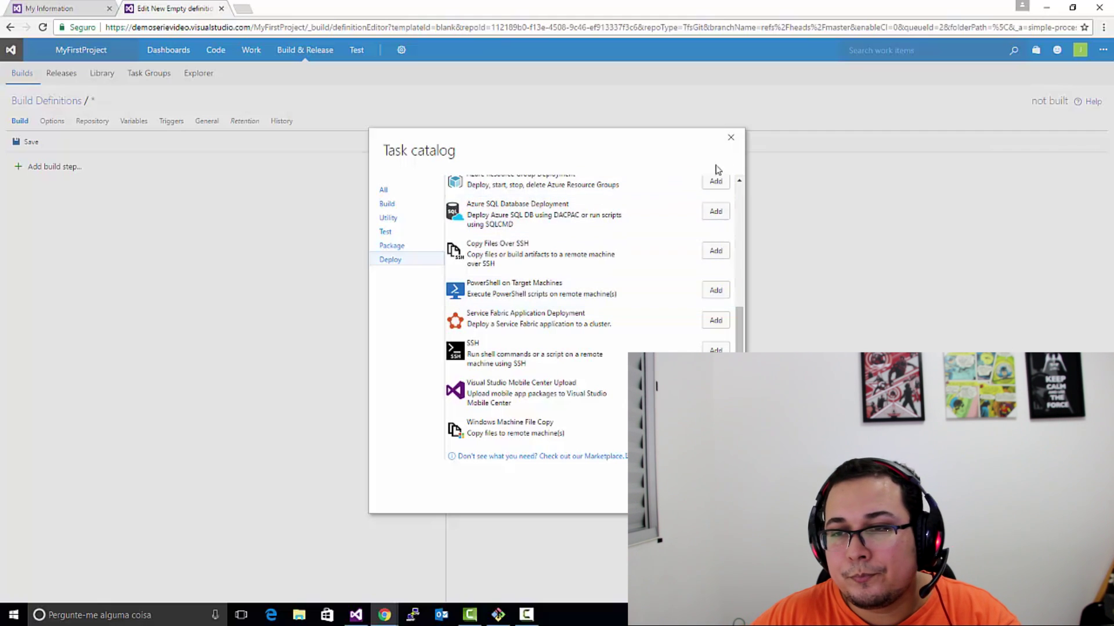
Step: Close the task catalog and leave the empty definition for the list of all build definitions without saving
click(730, 139)
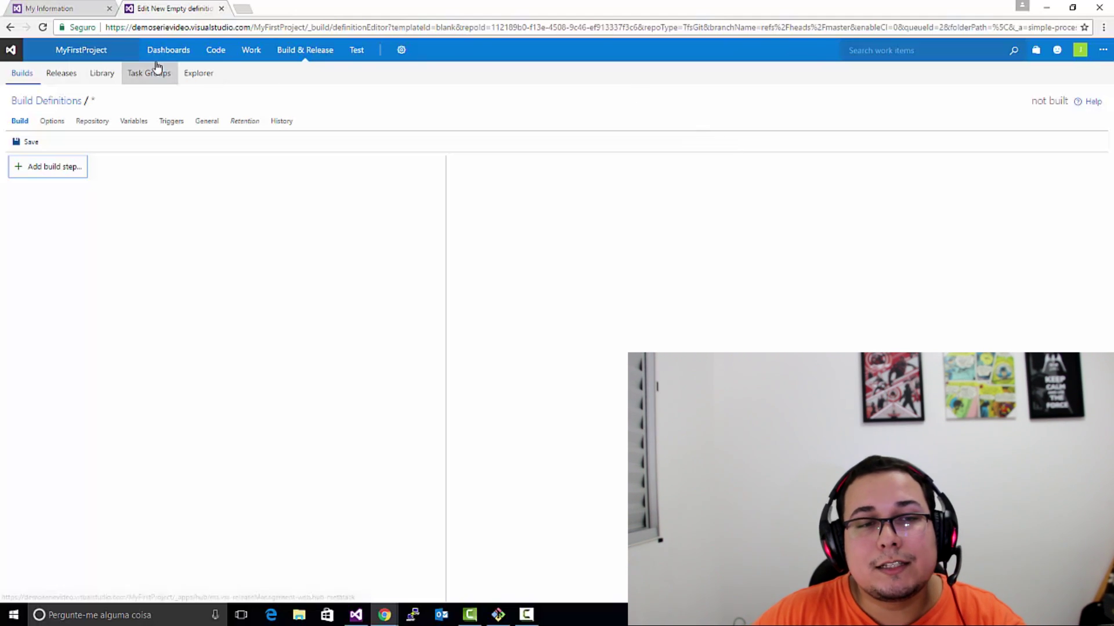
click(52, 103)
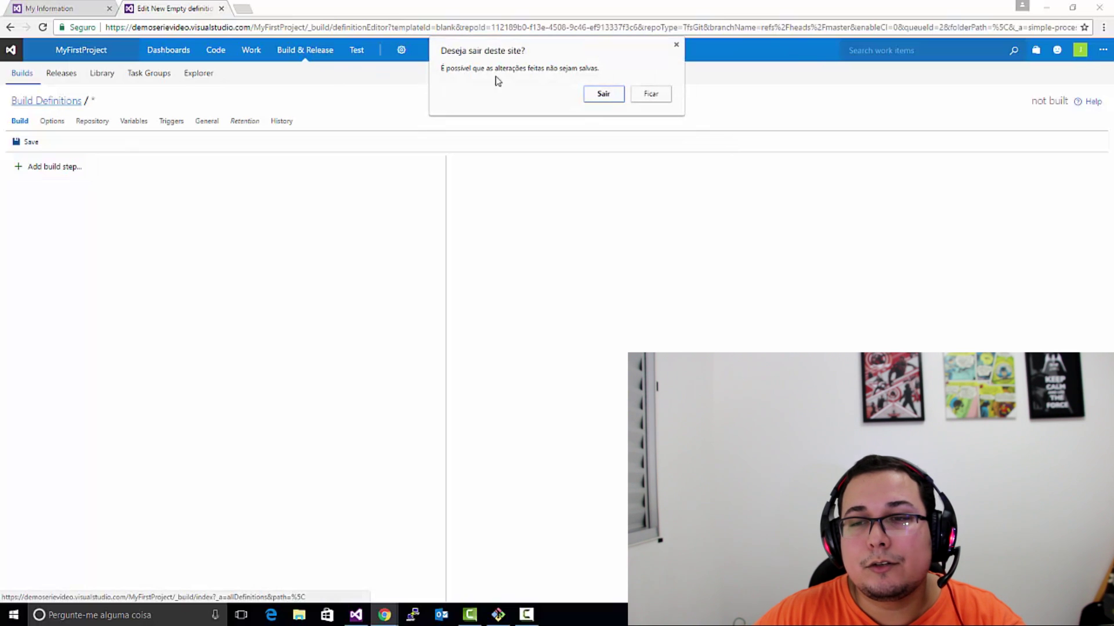
click(602, 96)
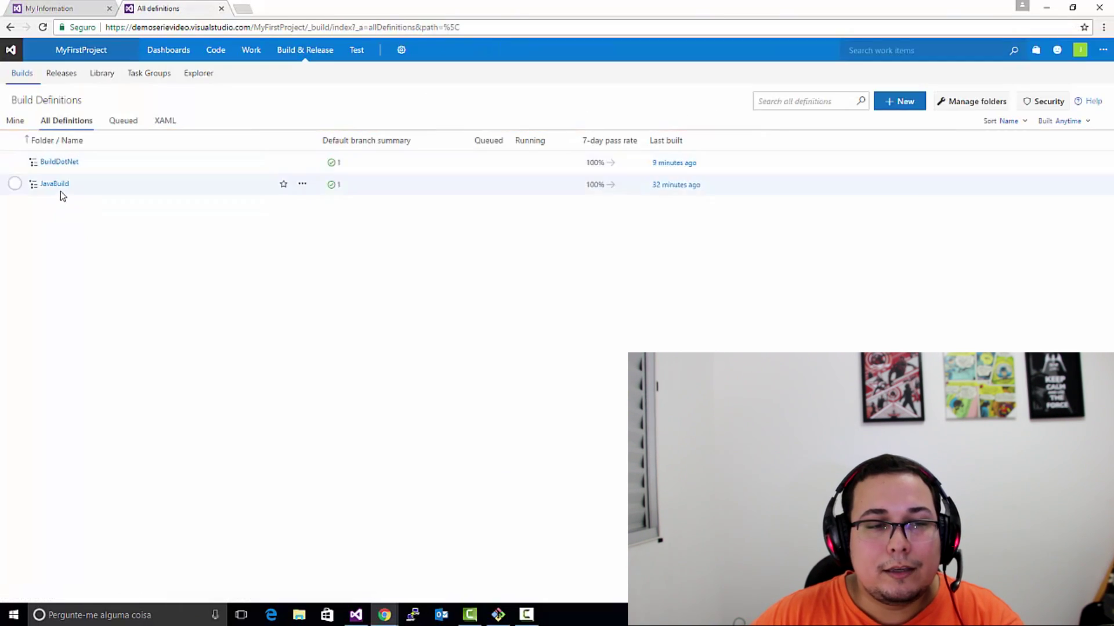
Step: Queue a new build of the JavaBuild definition on Hosted Linux Preview from the master branch
click(57, 184)
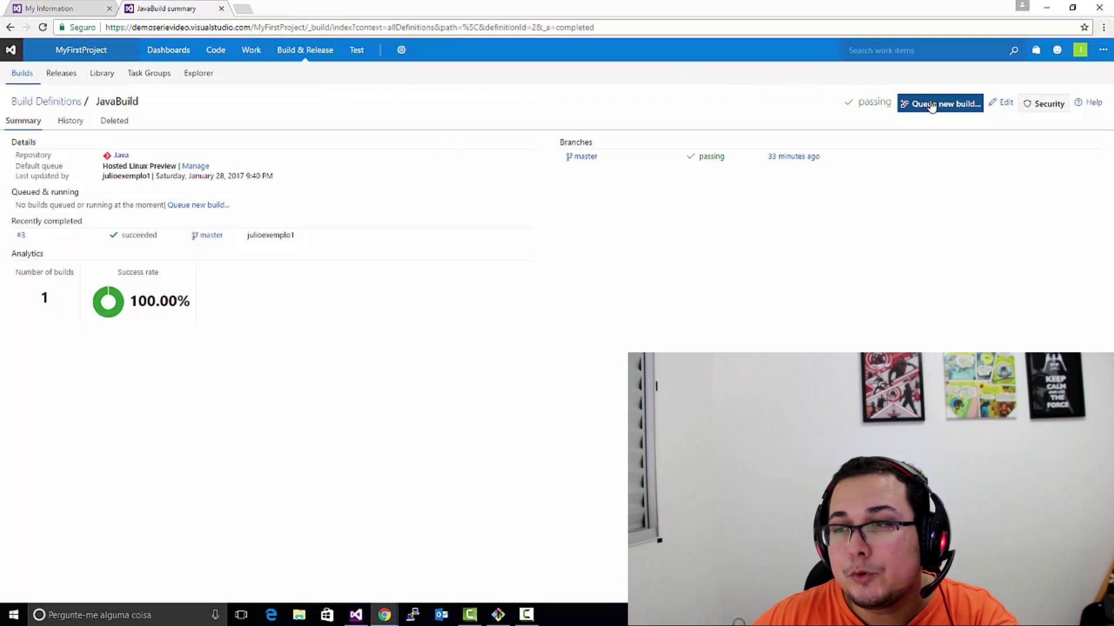
click(931, 105)
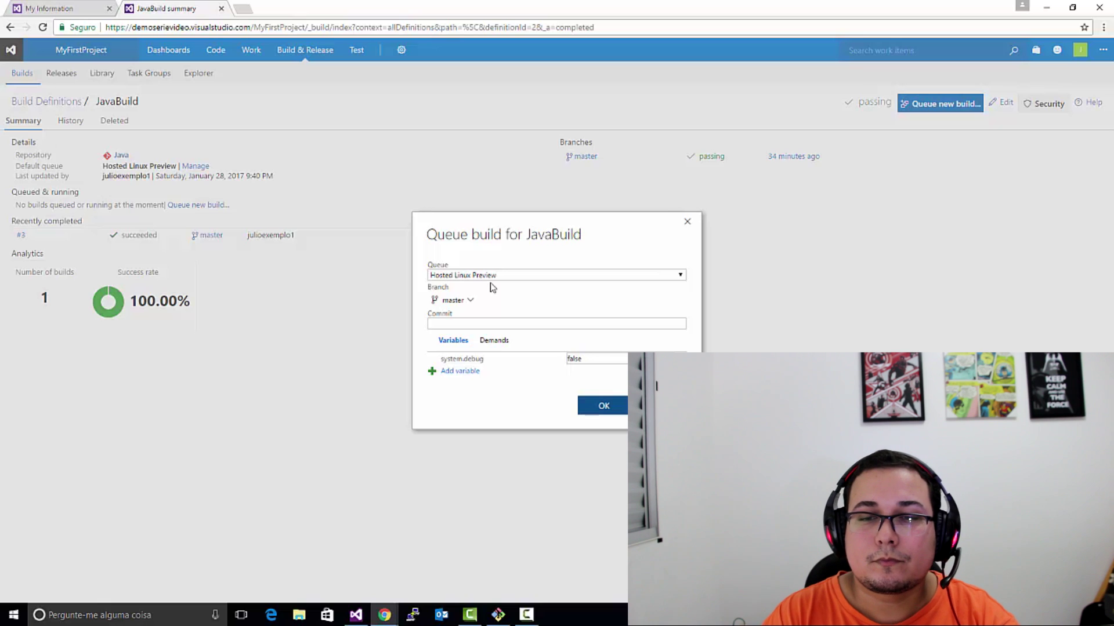
click(608, 407)
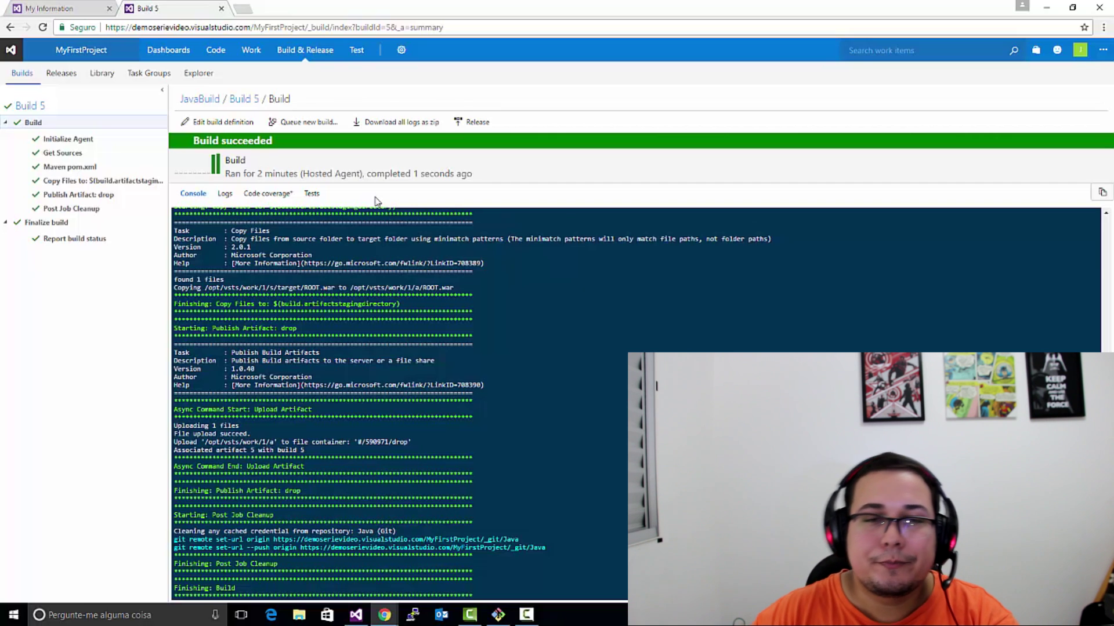
Step: Open the summary of the finished JavaBuild build and examine its associated work items and changes
click(246, 100)
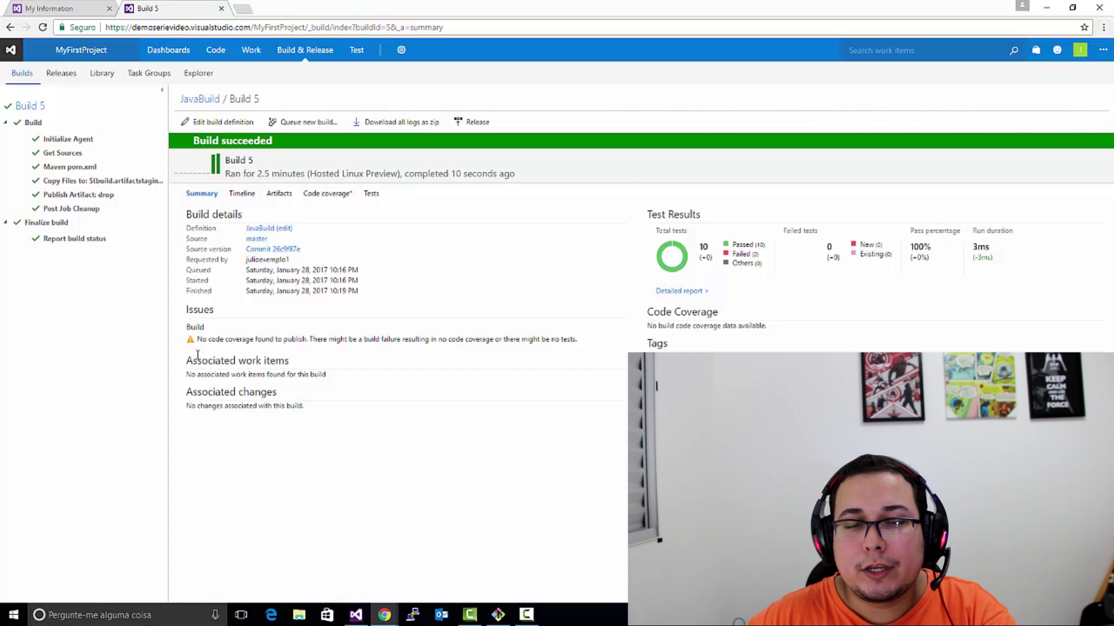
drag(183, 364, 239, 362)
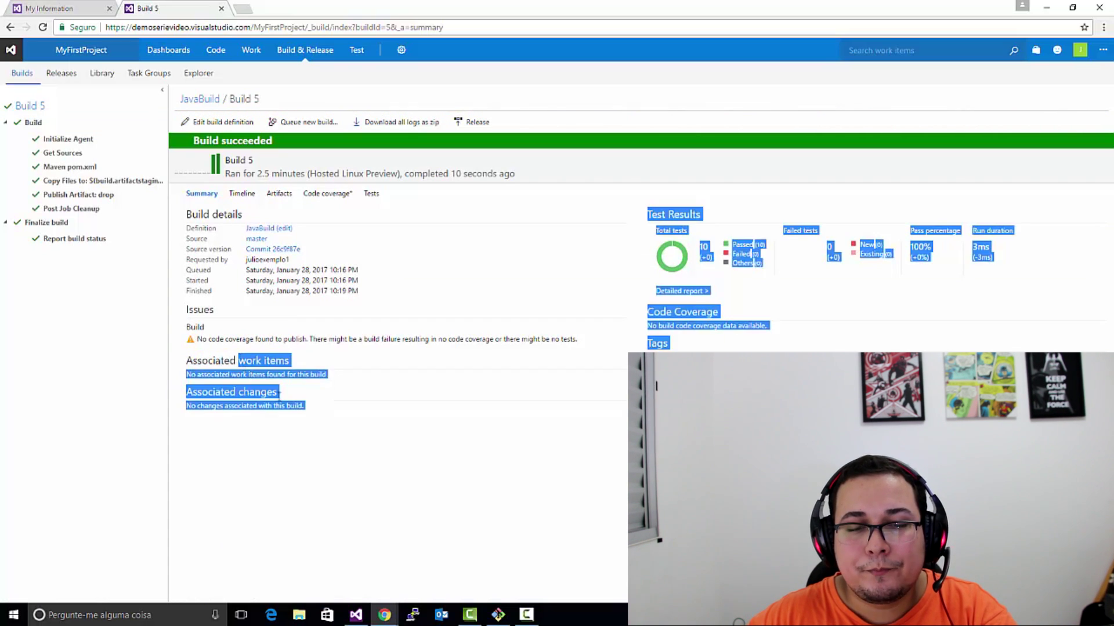
click(293, 403)
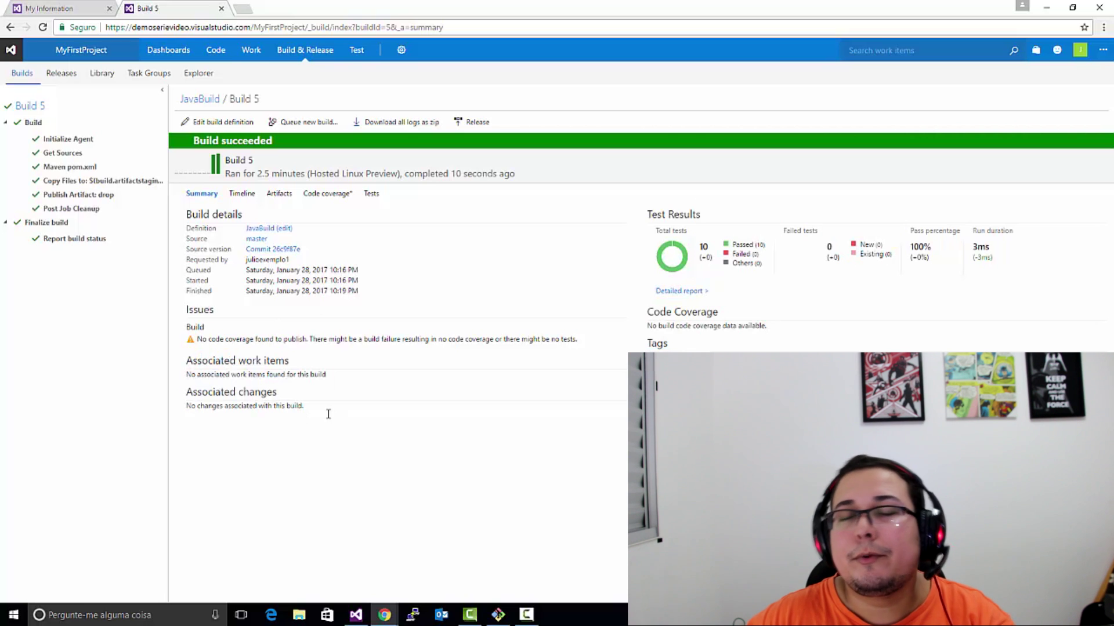
drag(241, 416, 203, 401)
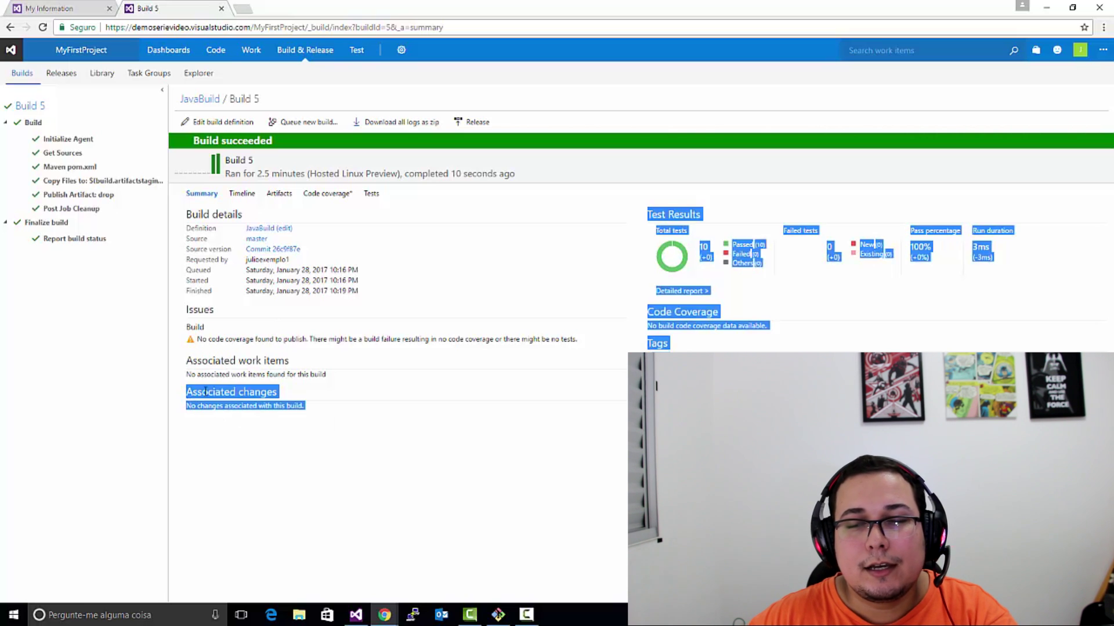
Step: Examine the test results in the JavaBuild build summary, including total tests, failures, pass percentage and run duration
click(277, 390)
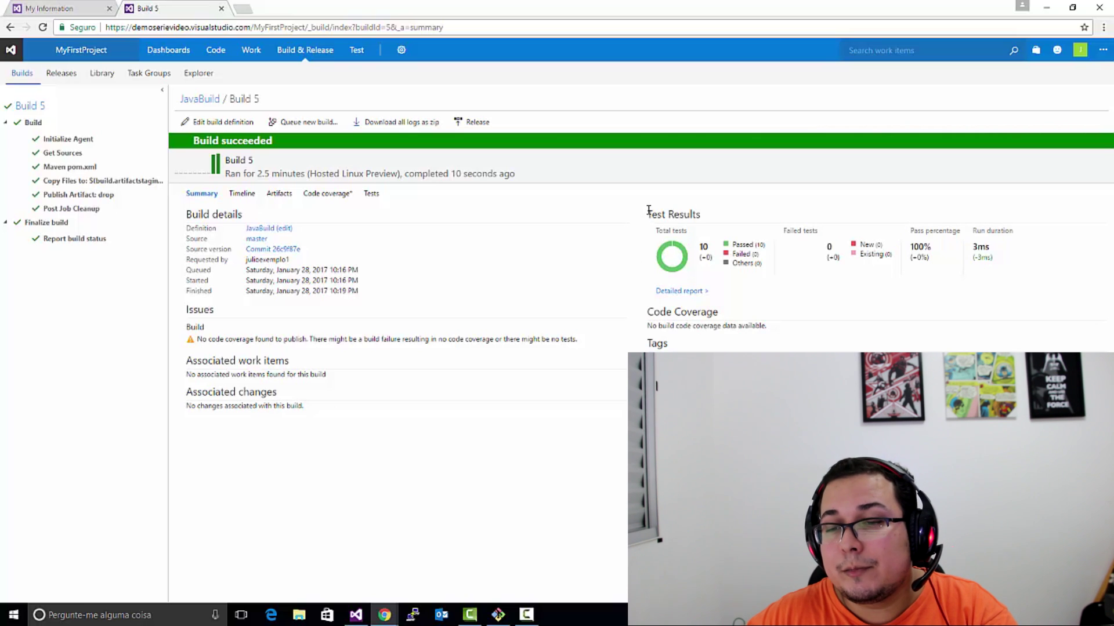
drag(648, 210, 959, 213)
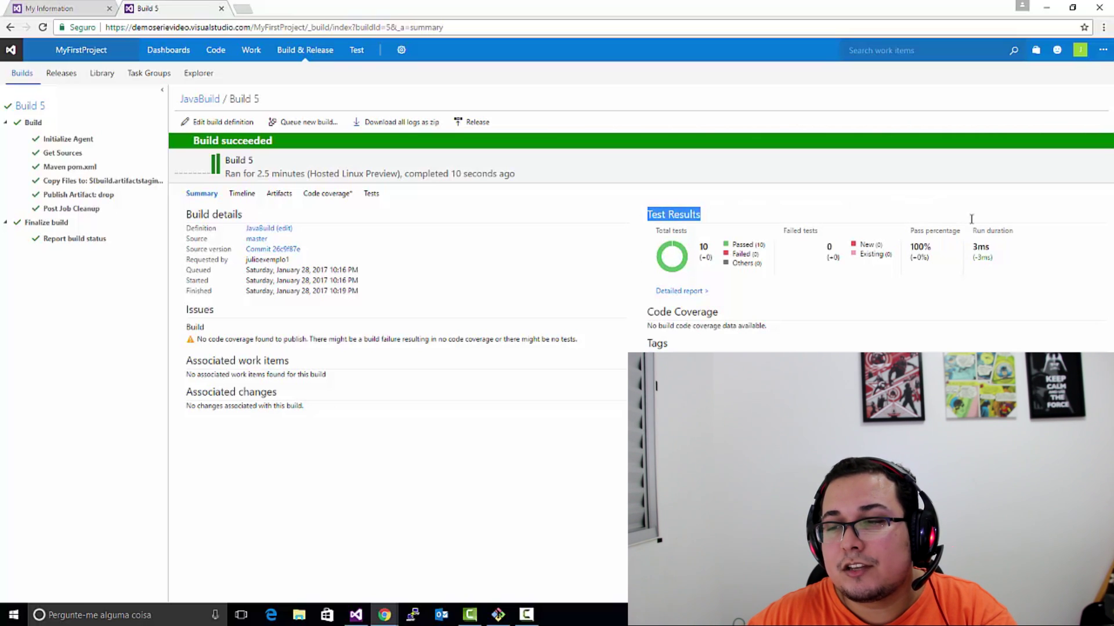
drag(1019, 254, 1008, 268)
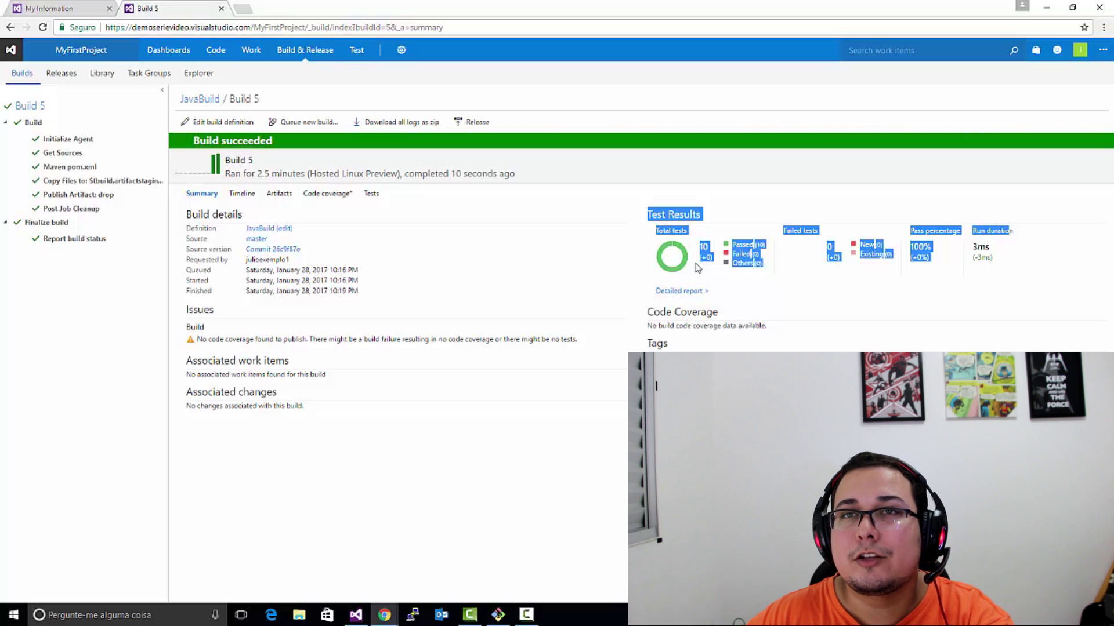
Step: Explore the contents of the build's drop artifact, and close the Artifacts Explorer
click(279, 196)
click(411, 230)
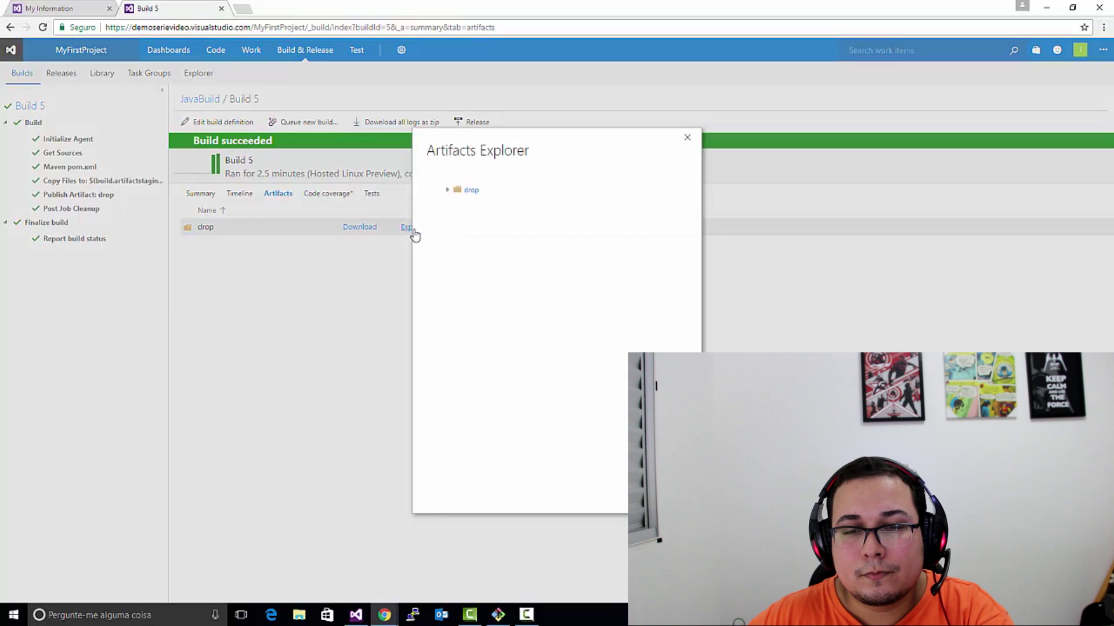
click(448, 191)
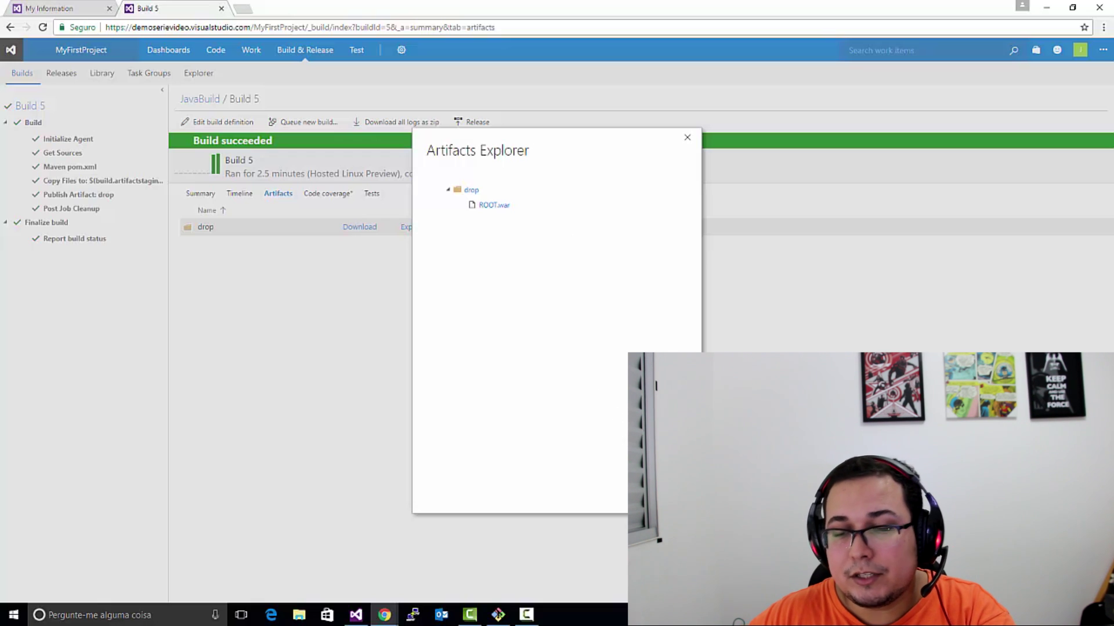
click(671, 493)
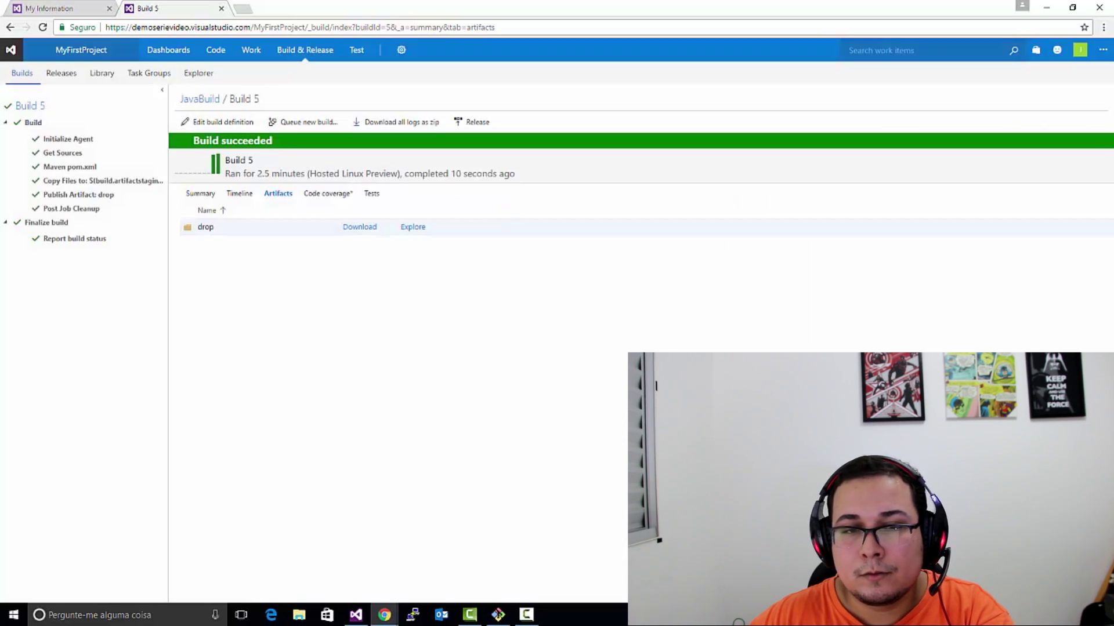